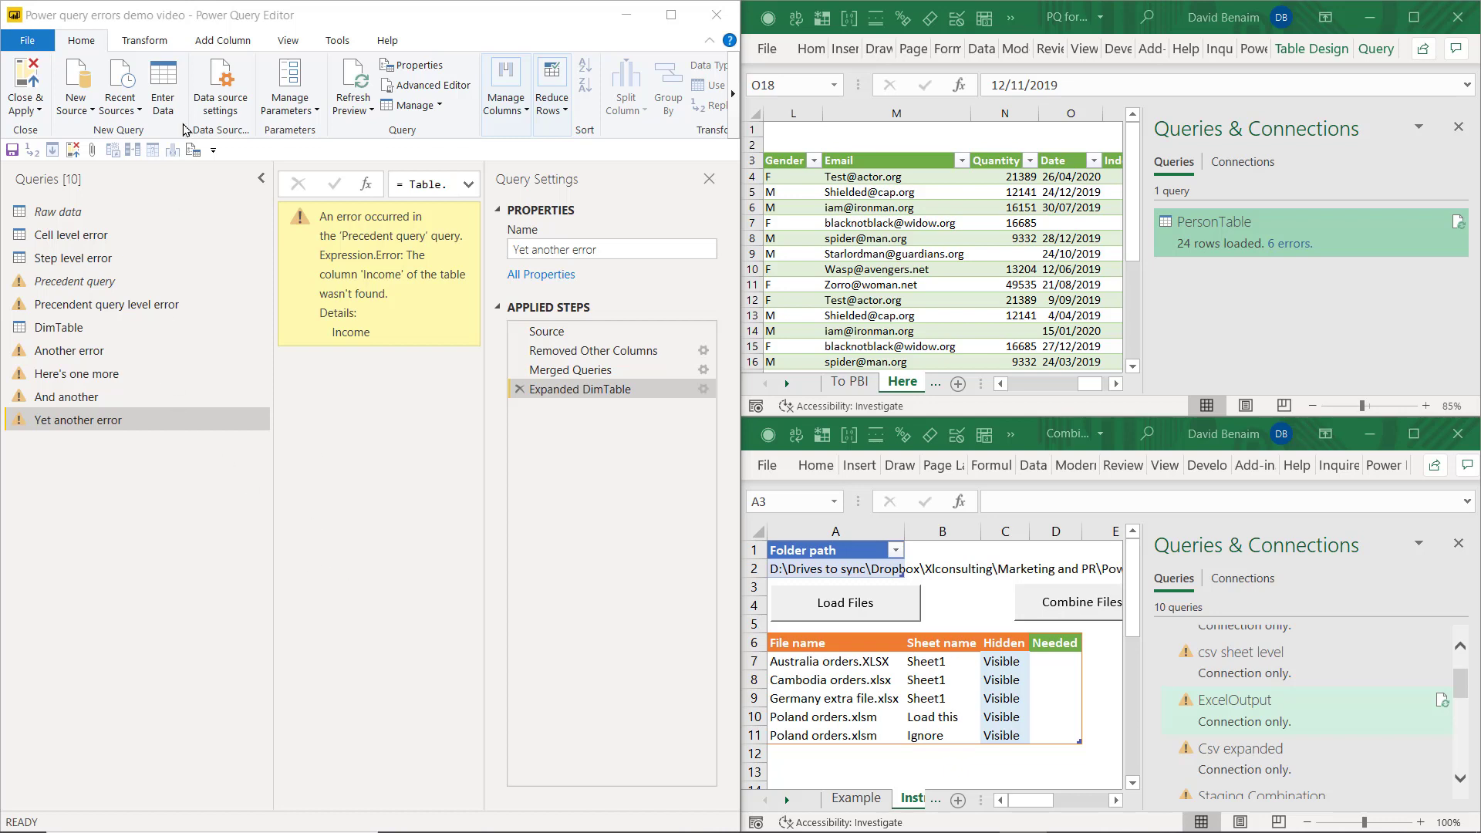
Maximize the PersonTable workbook and open its 6 load errors as an Errors in PersonTable query
click(171, 4)
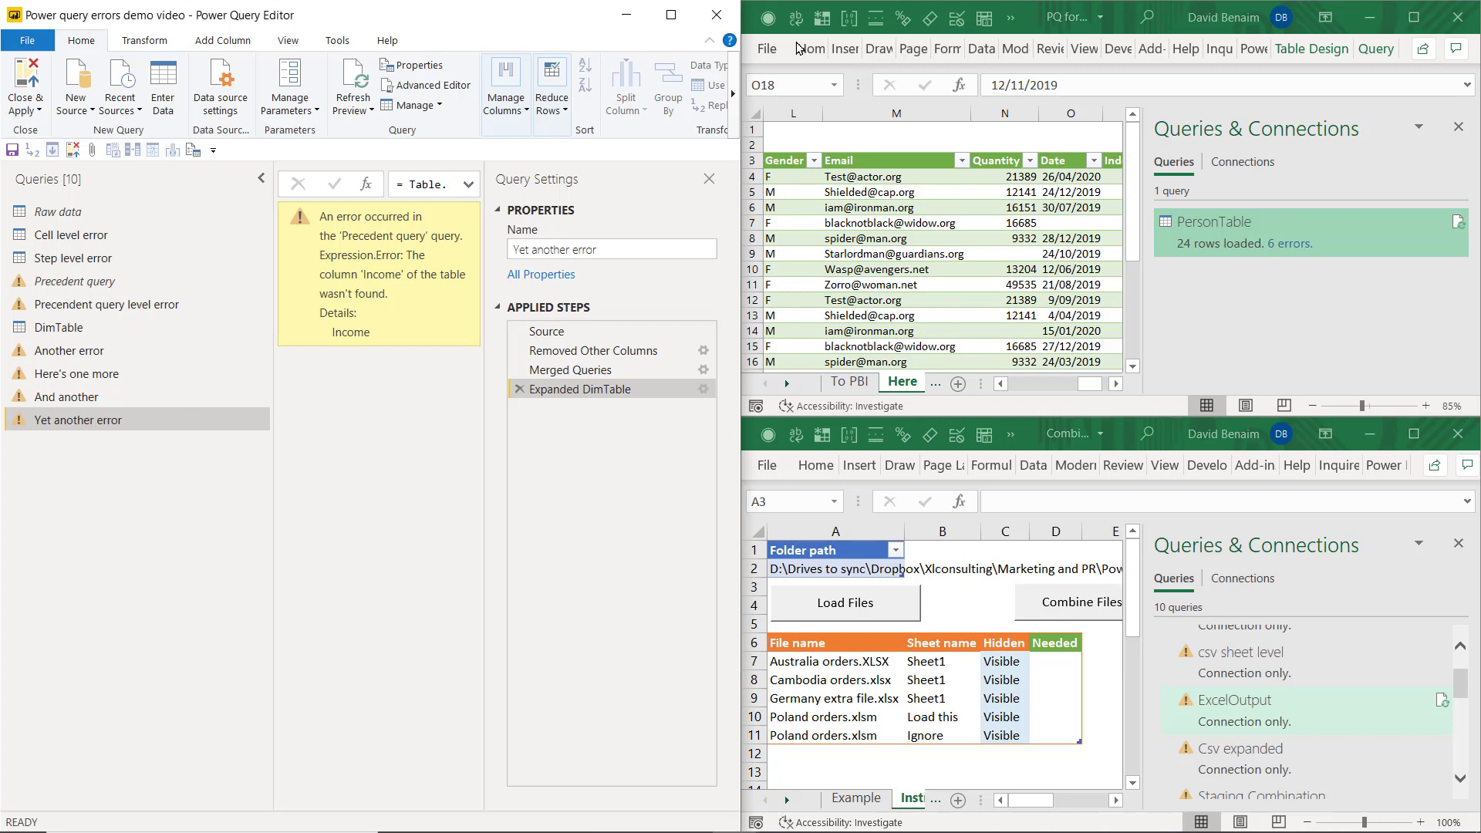
click(1080, 17)
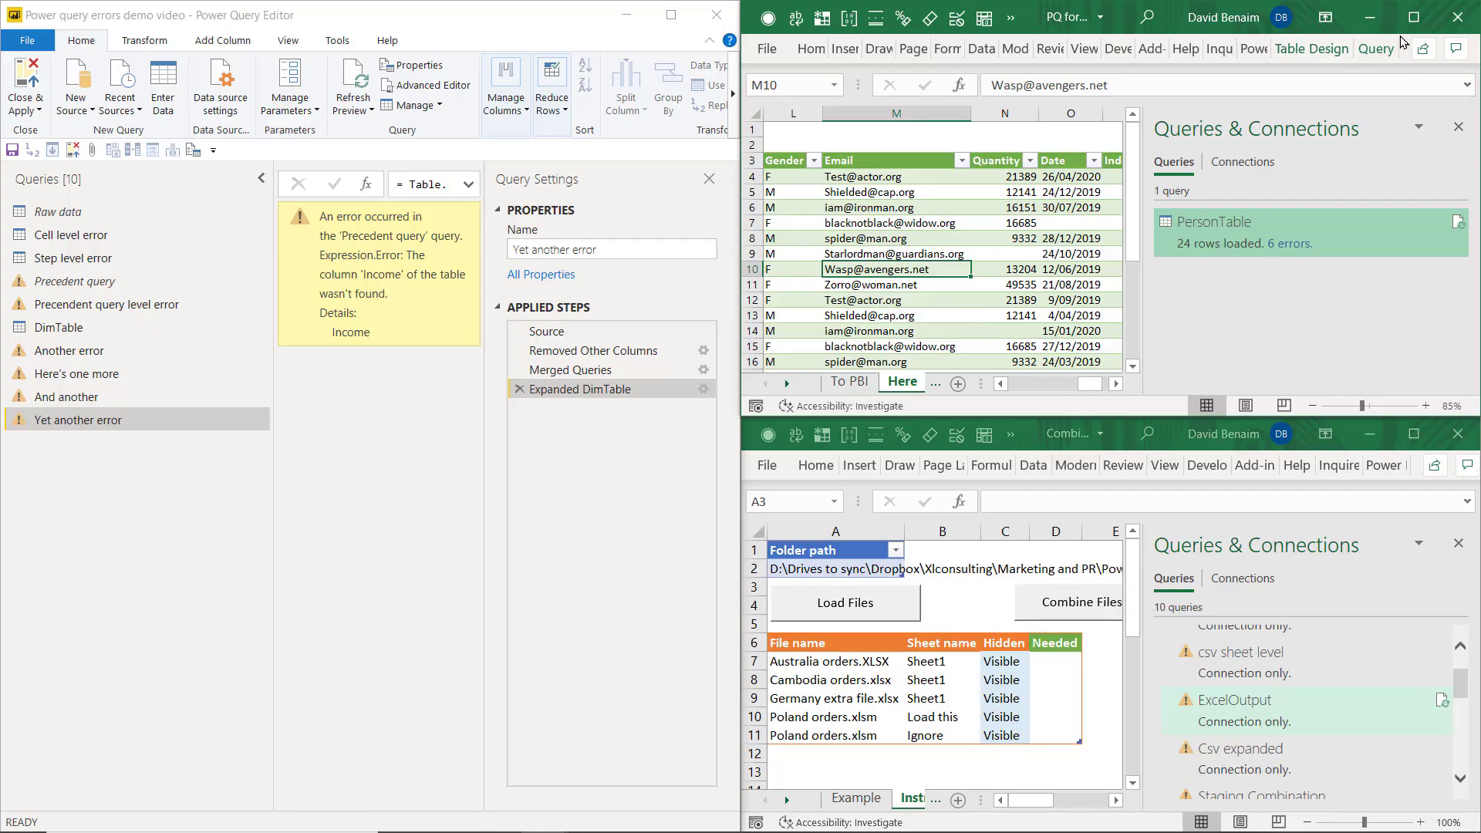
click(1414, 15)
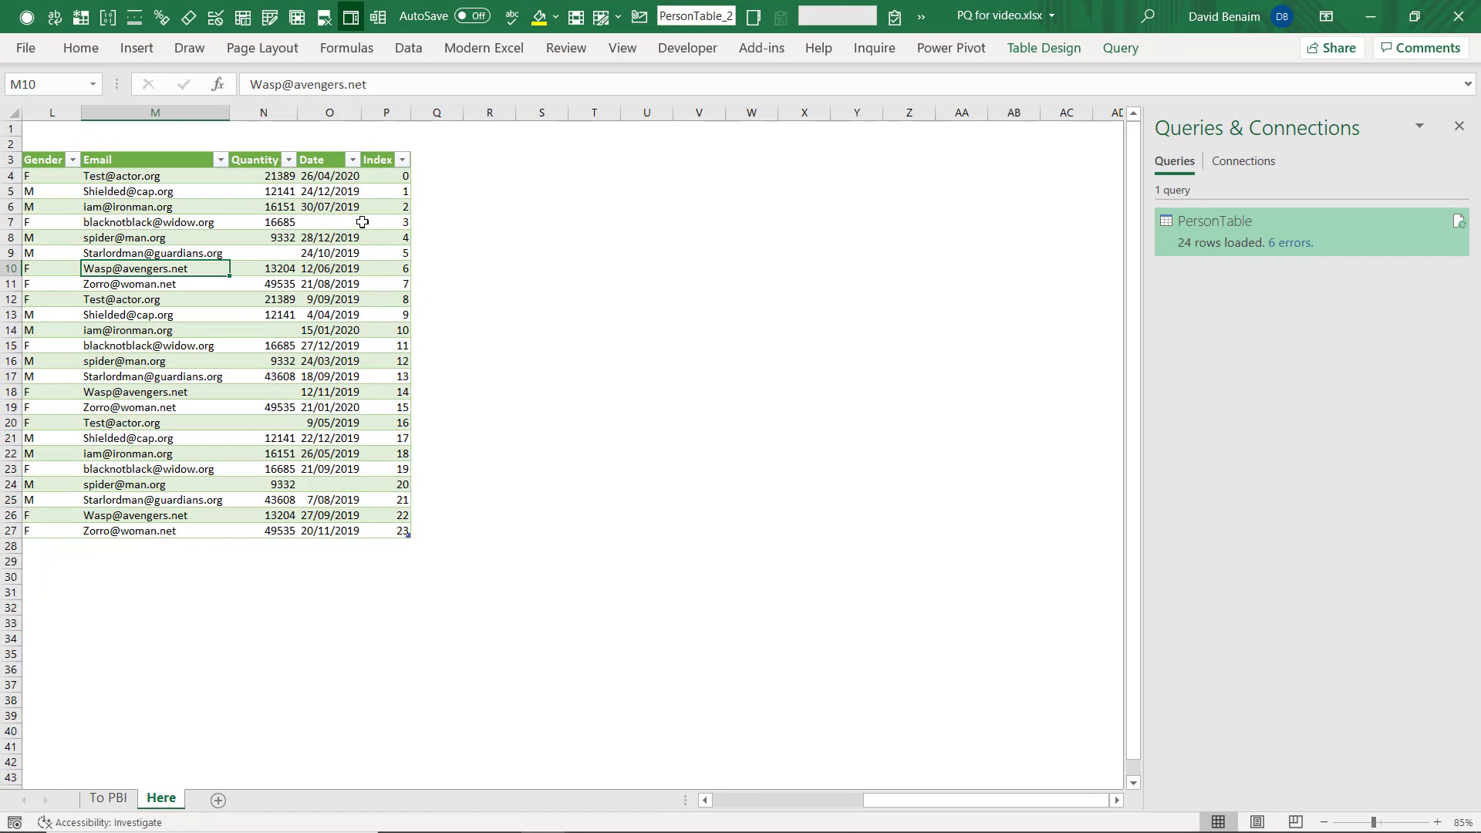
click(381, 224)
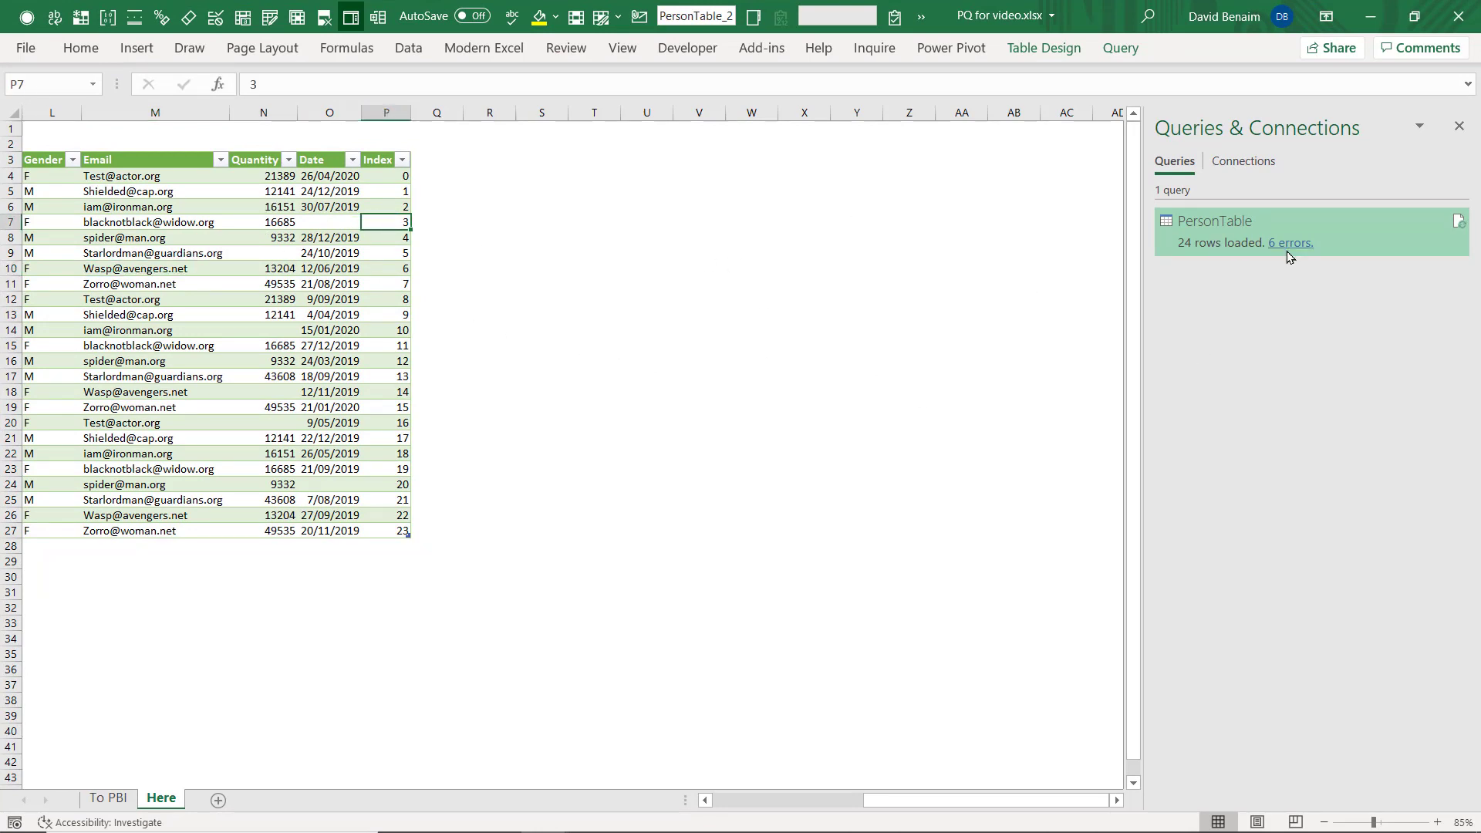
mouse_move(1284, 244)
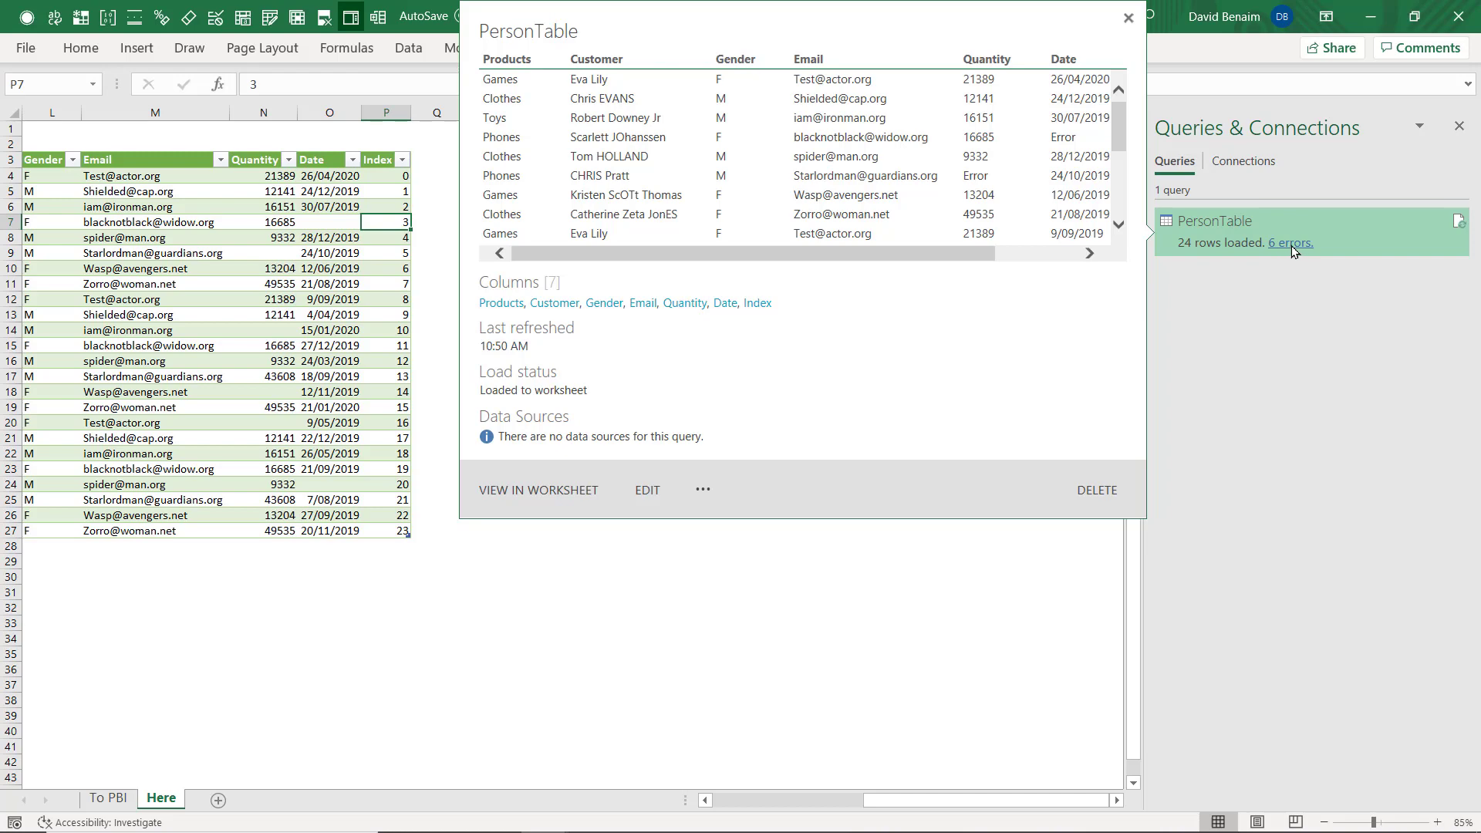
click(1292, 245)
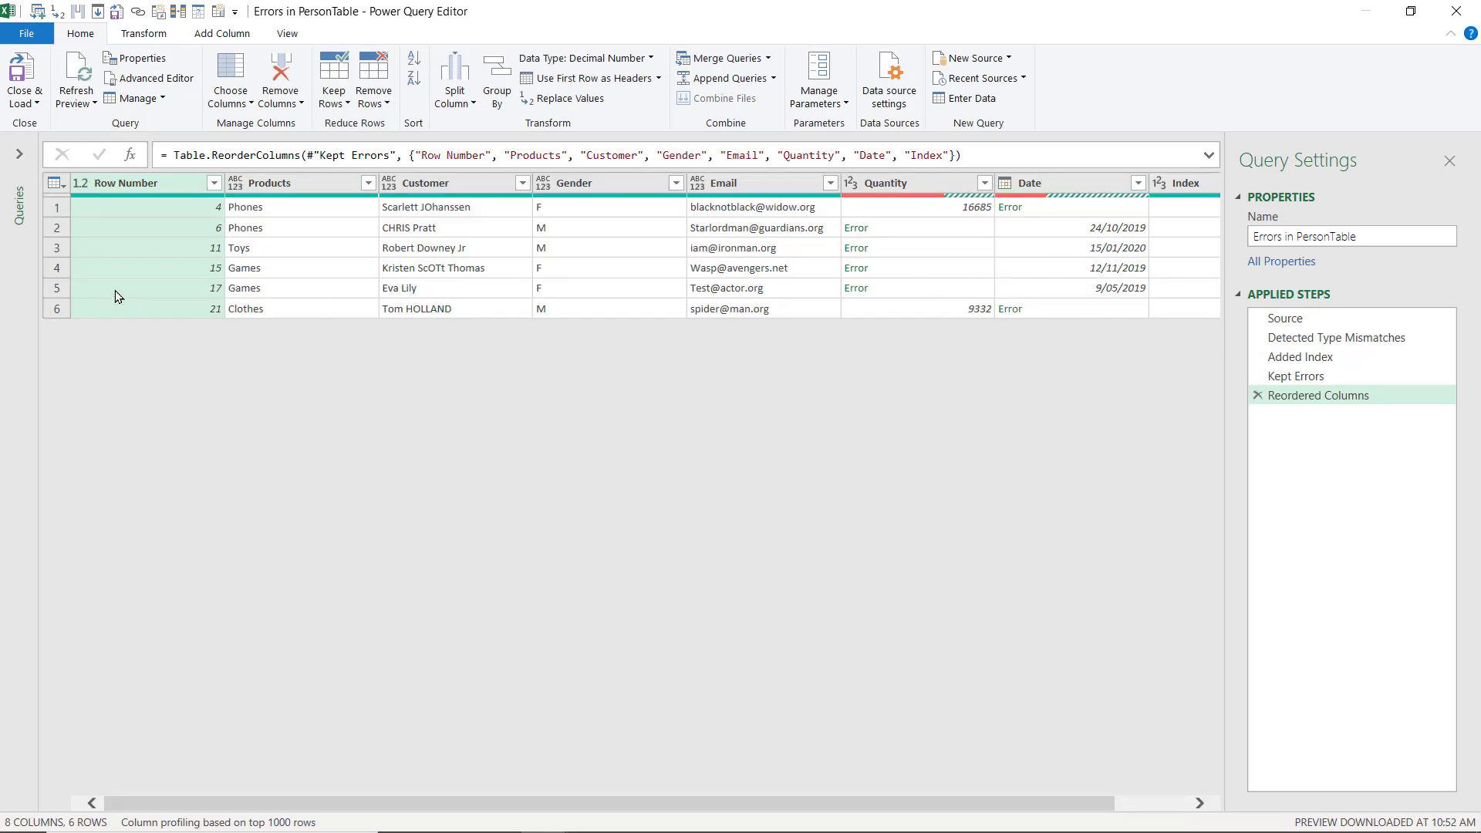
Delete the Errors in PersonTable query from the Queries pane
click(19, 154)
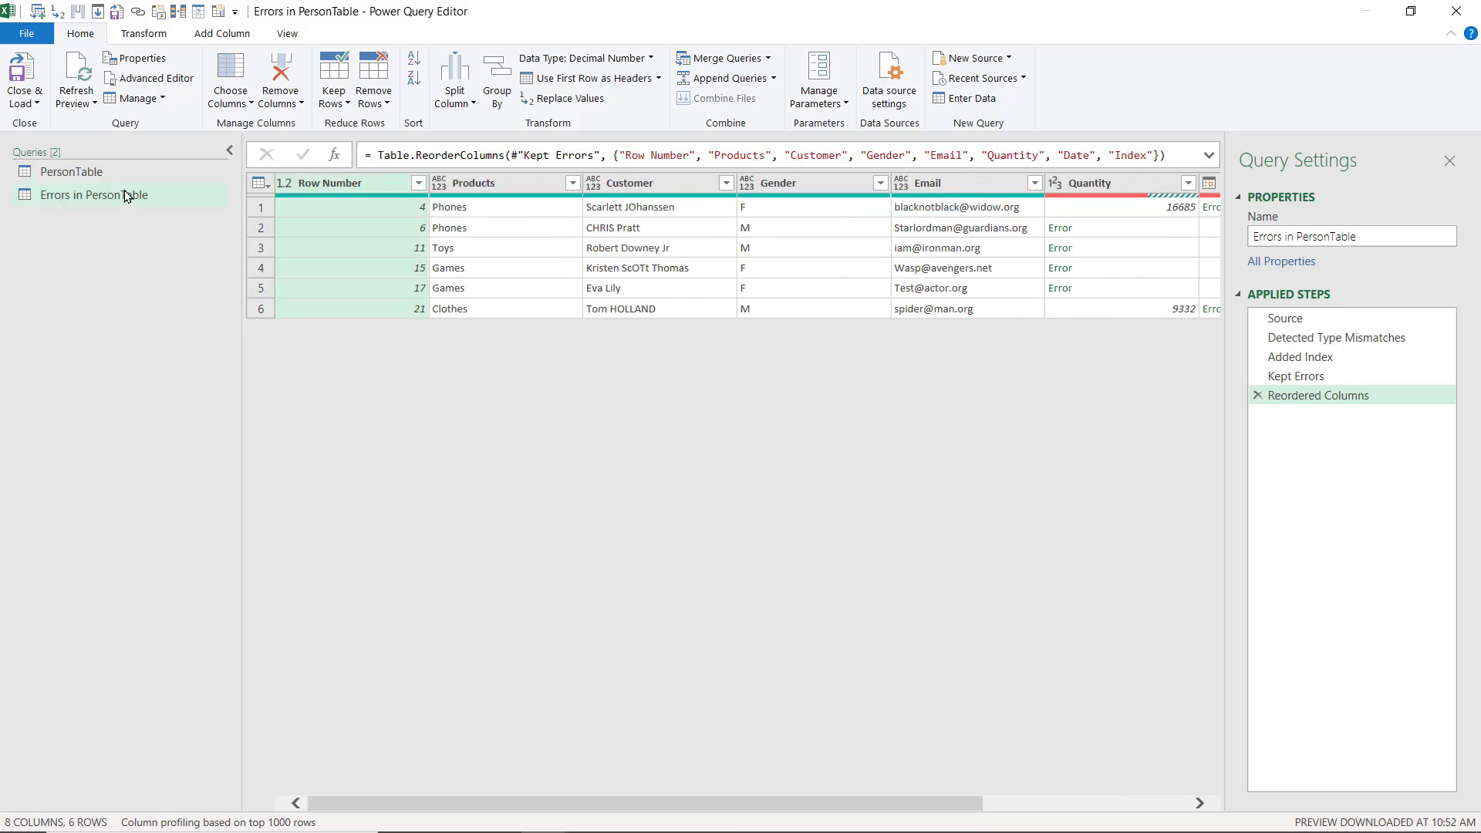
right_click(99, 200)
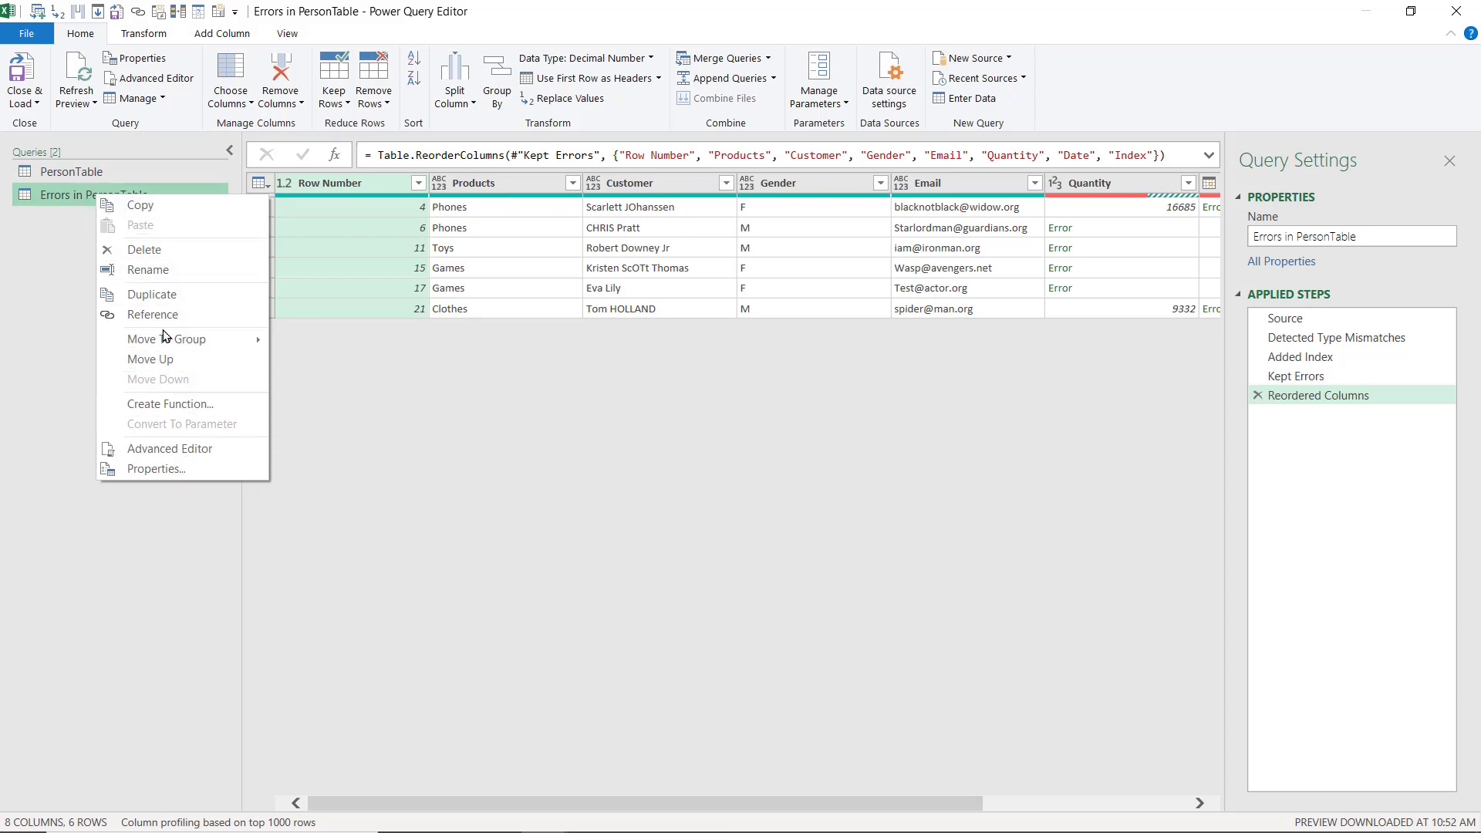
click(145, 249)
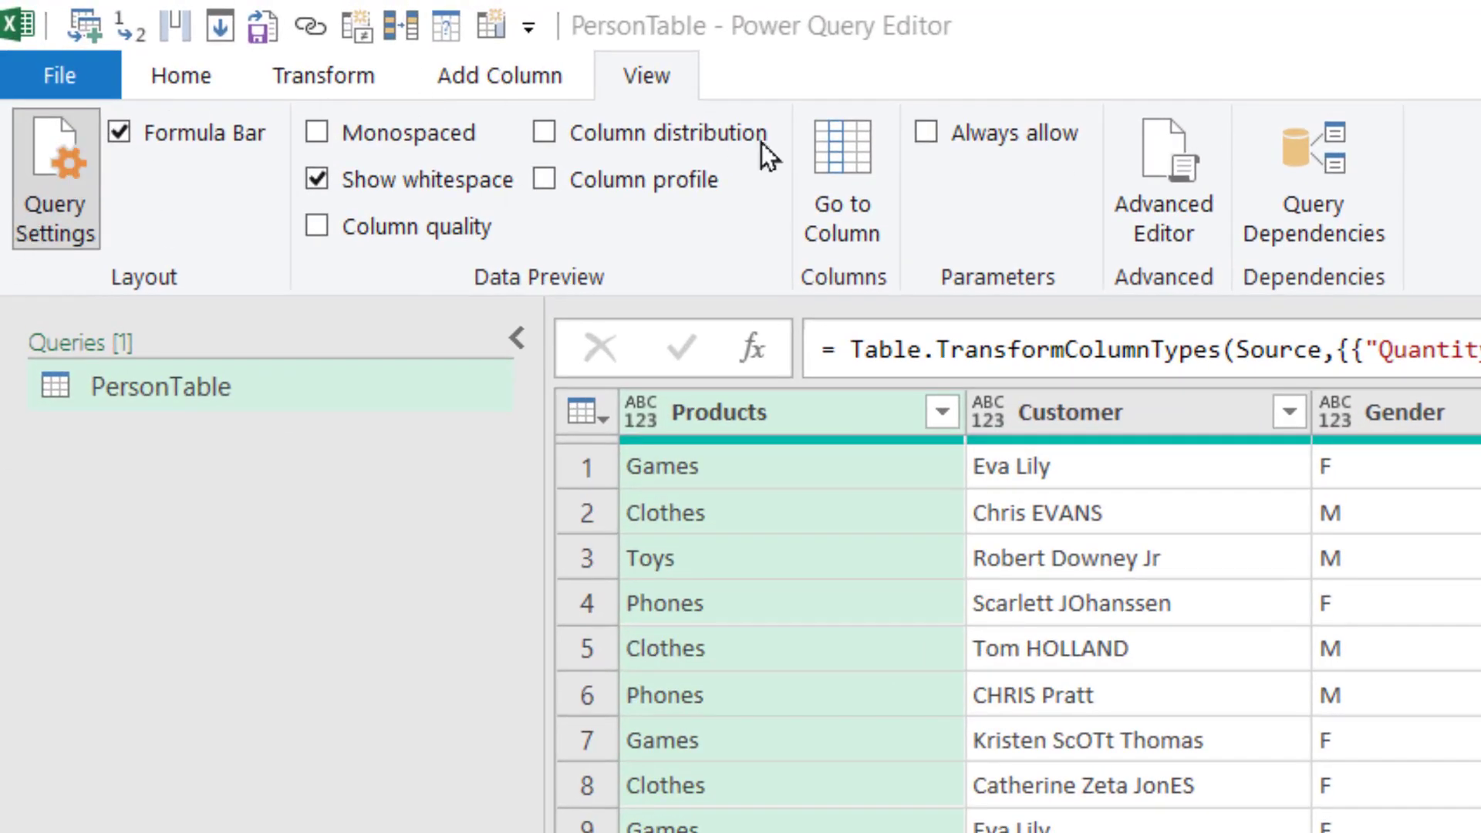
Toggle the Formula Bar and Query Settings pane, then collapse and re-expand the Queries pane
click(120, 133)
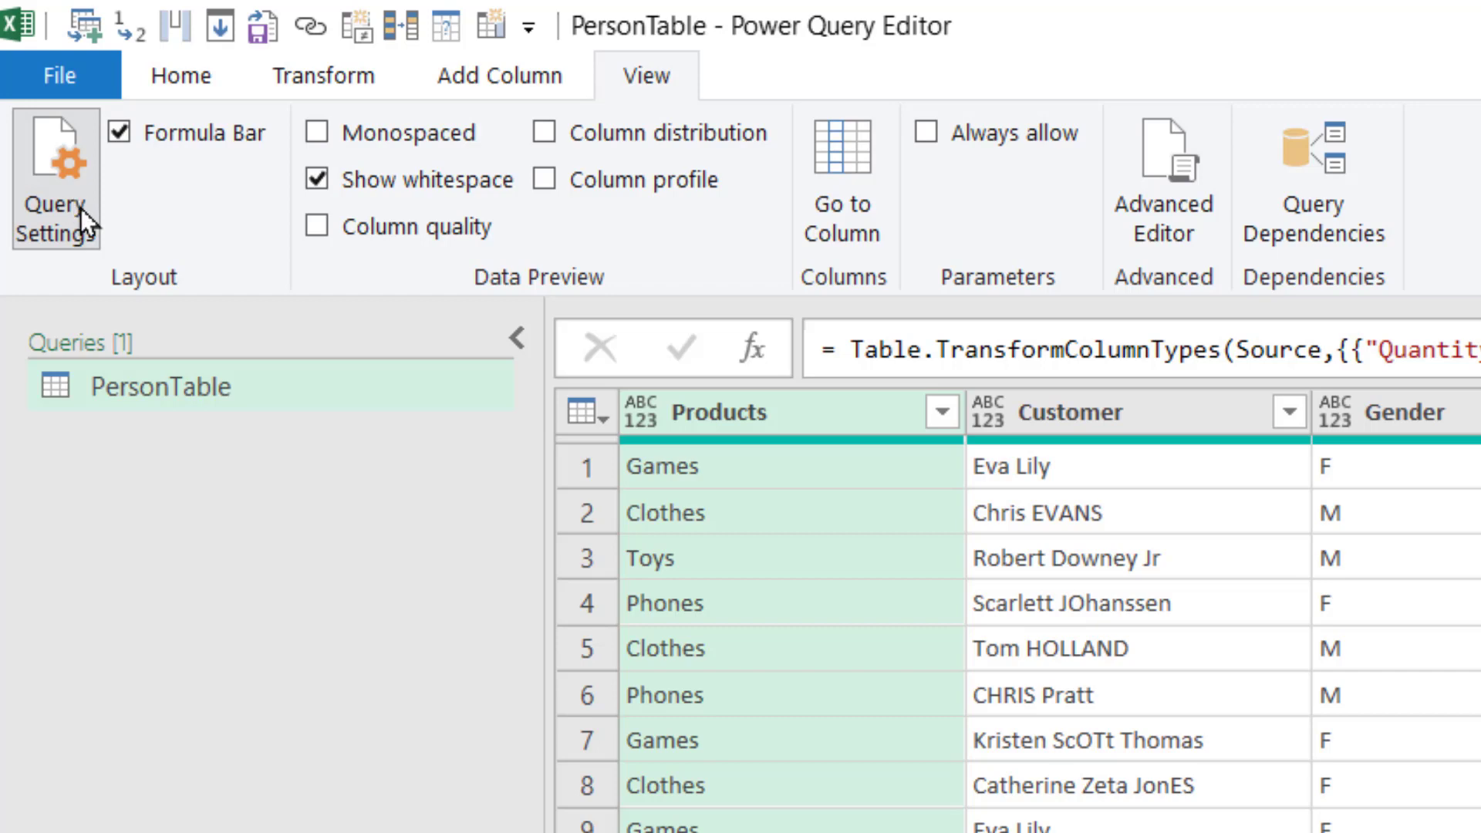
click(86, 220)
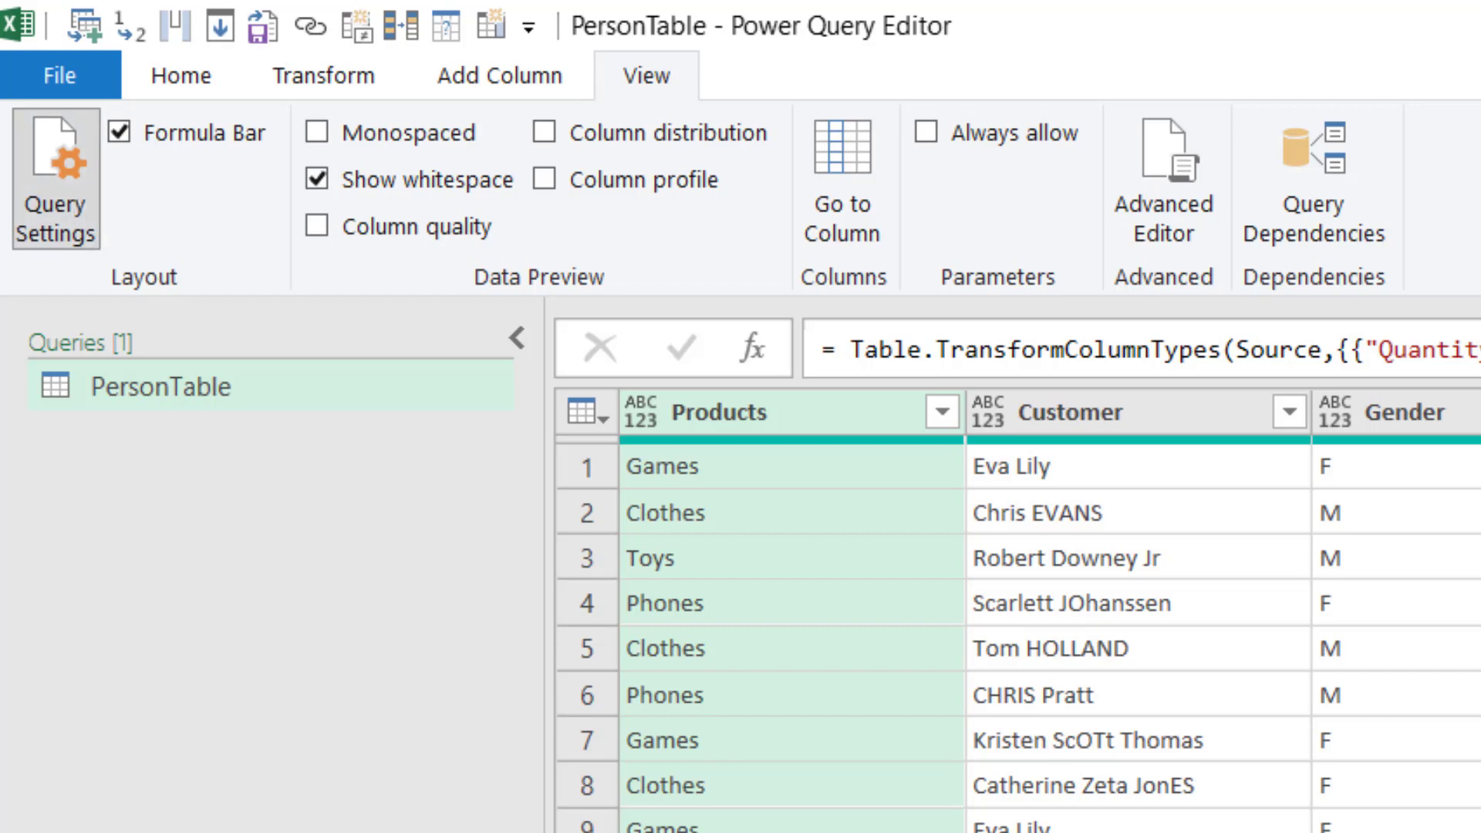
click(525, 336)
click(44, 344)
Add an Index column starting at 0 to PersonTable, numbering rows 0 through 23
click(501, 69)
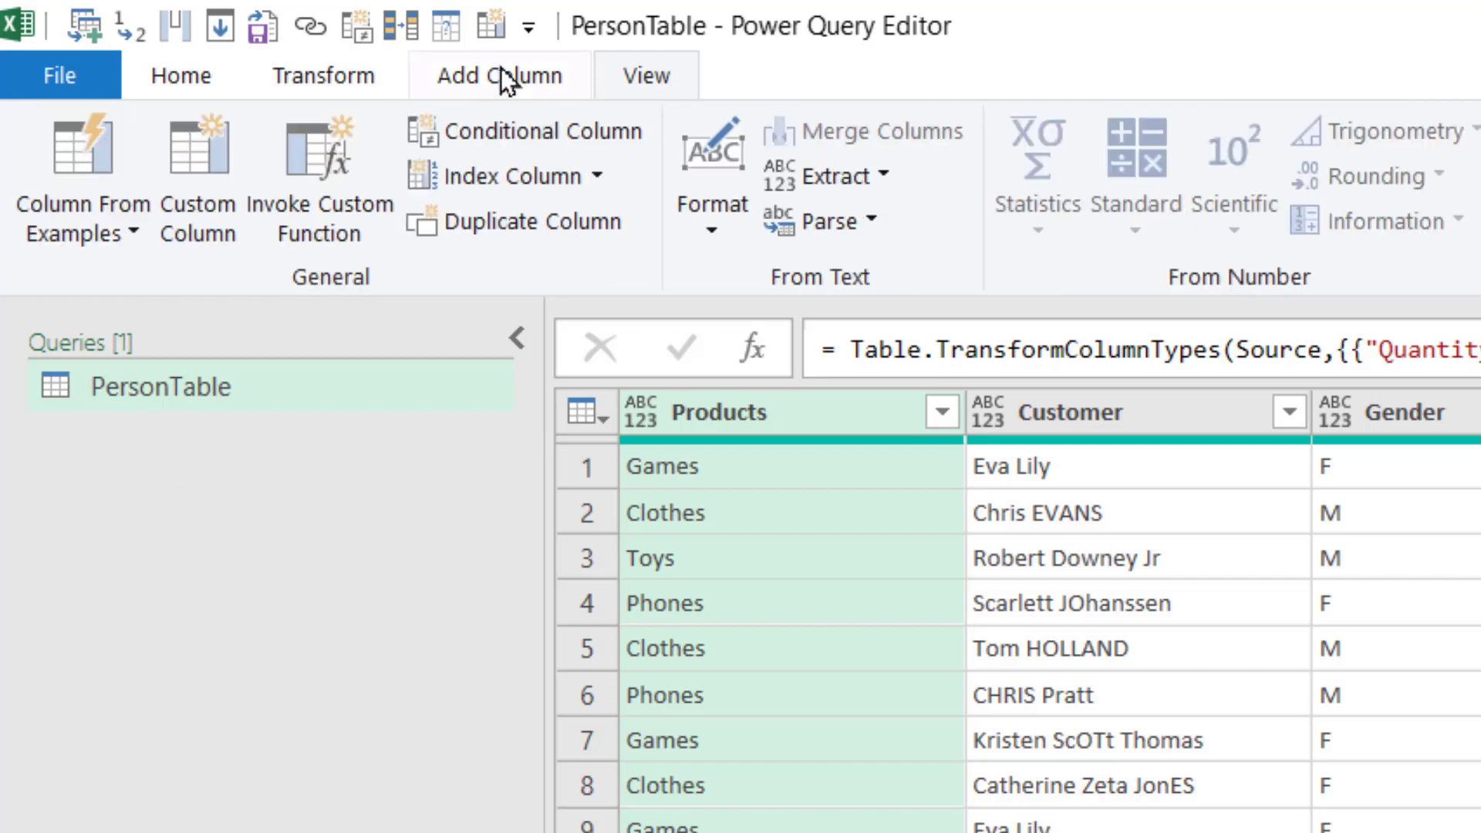
click(531, 185)
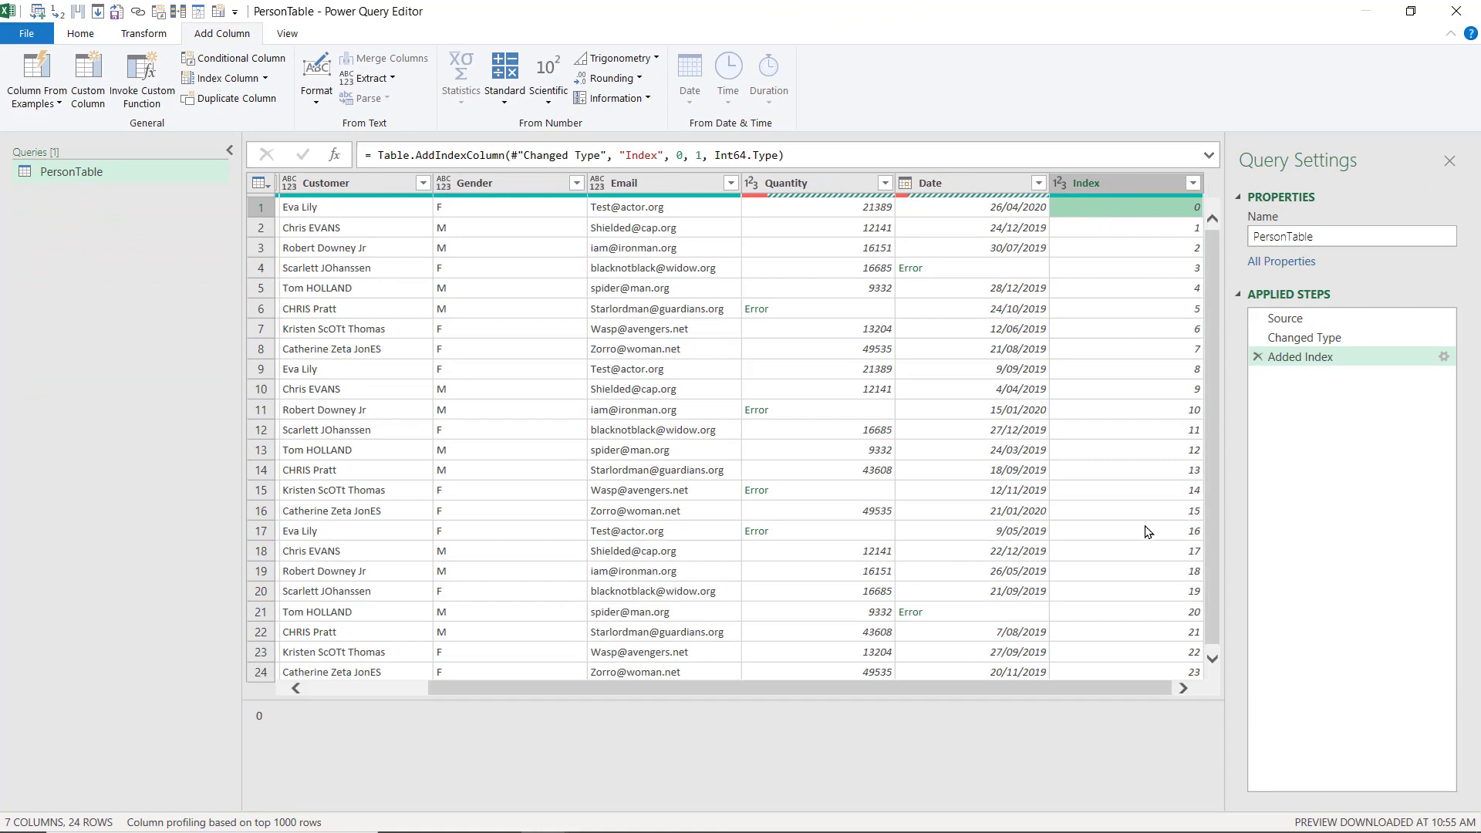
click(1138, 673)
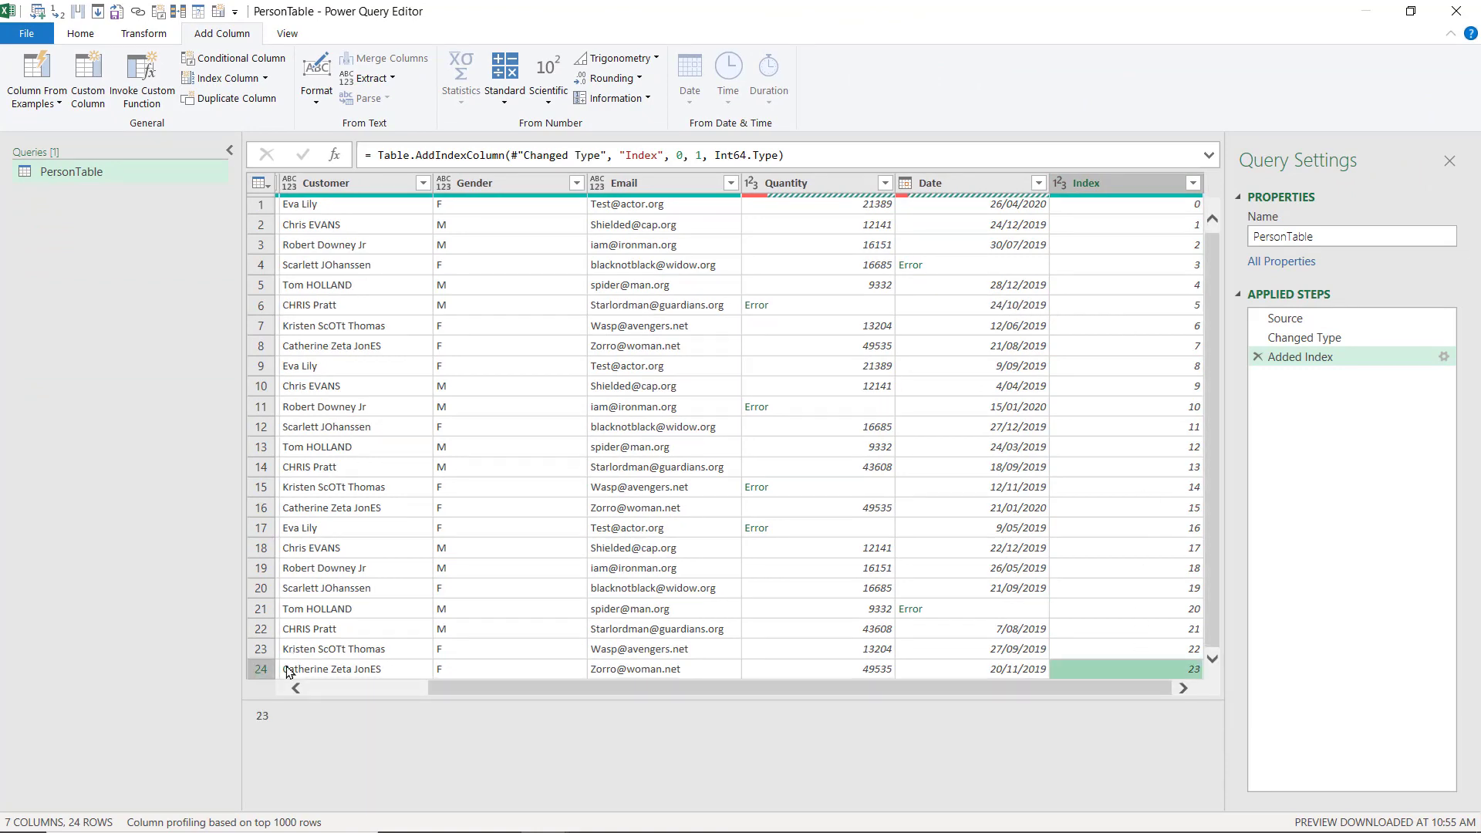
click(259, 671)
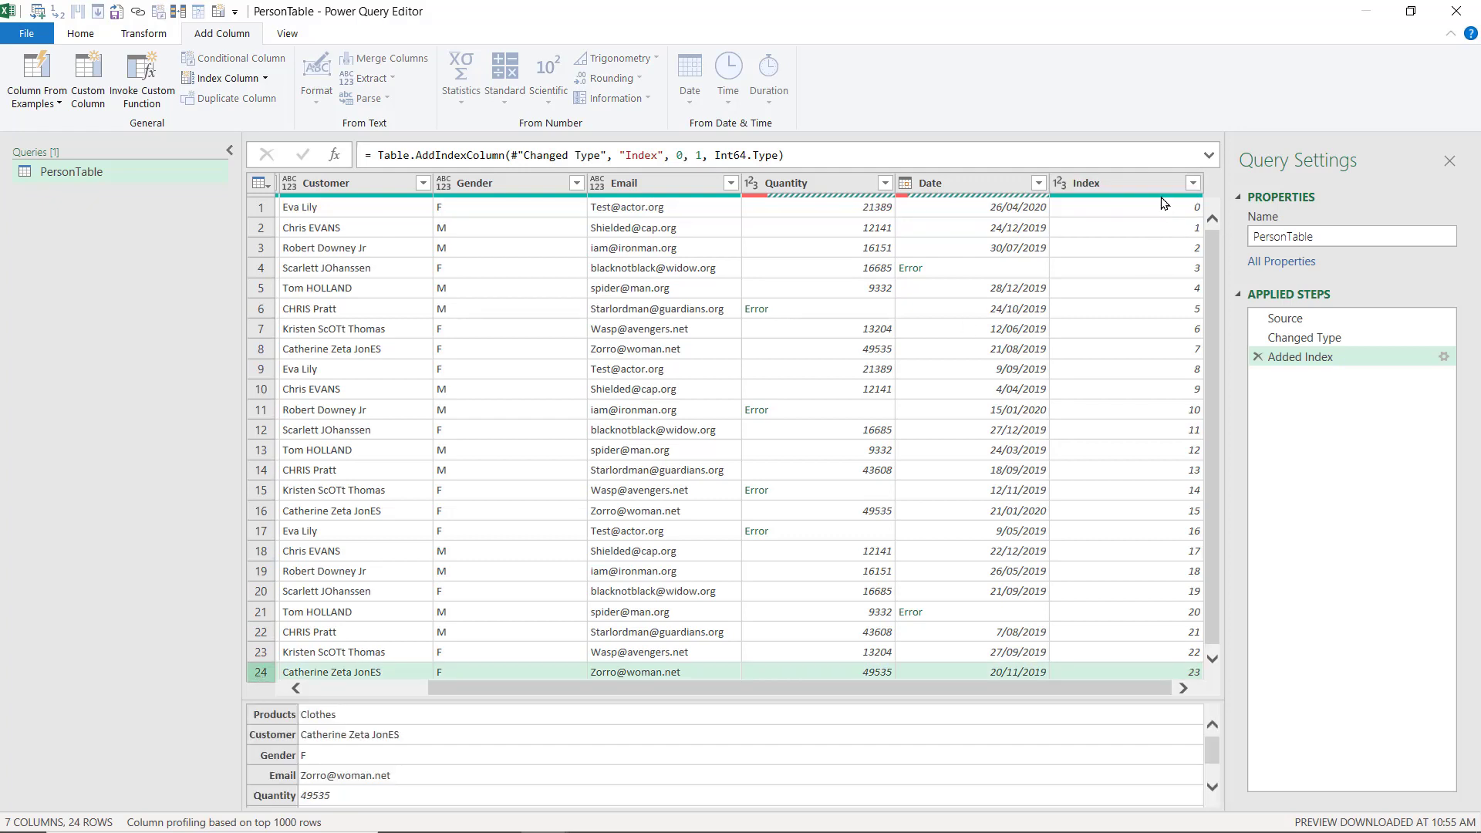
click(1164, 200)
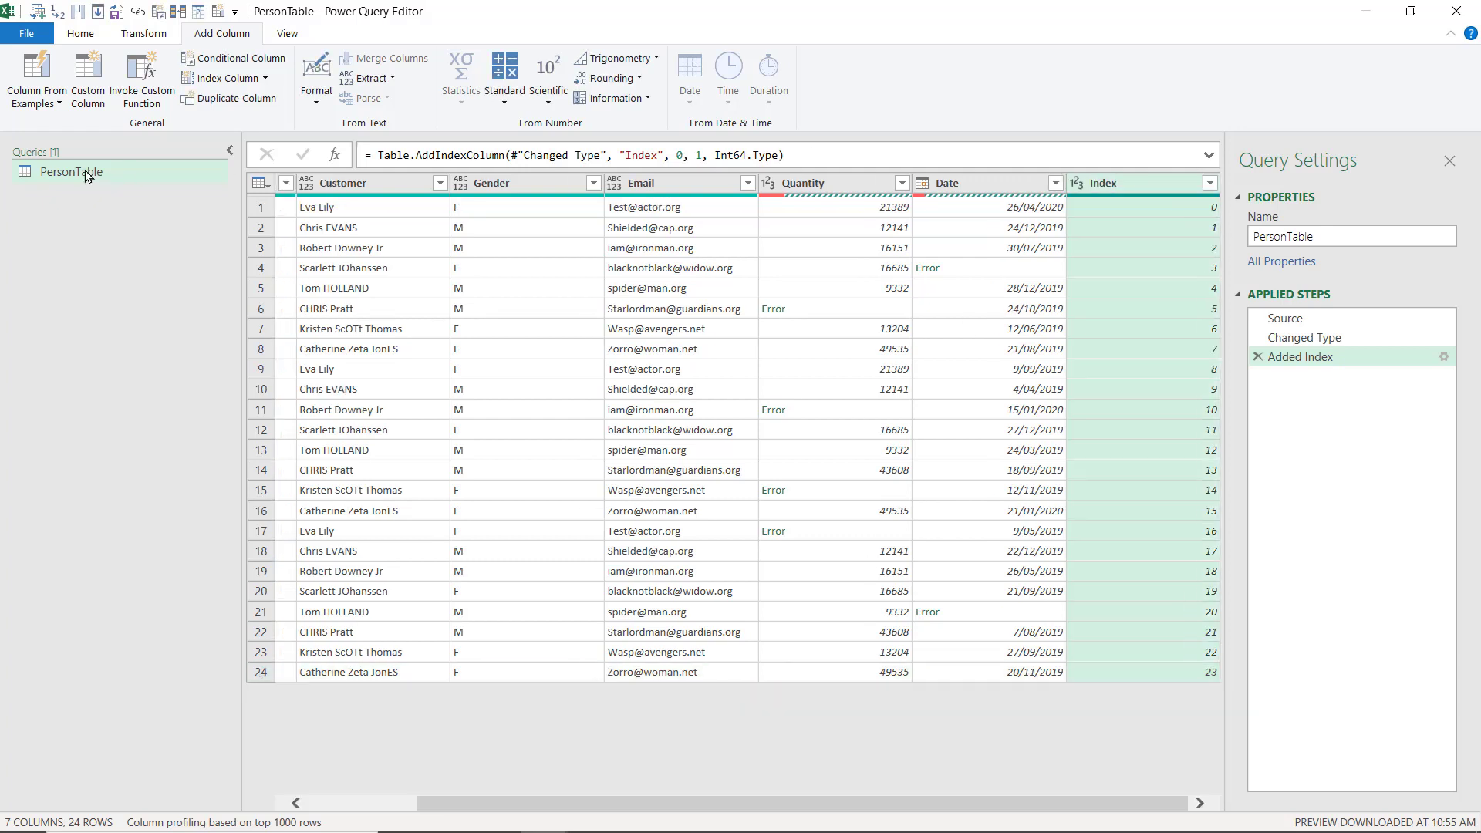
Create a PersonTable (2) query that references PersonTable
right_click(88, 174)
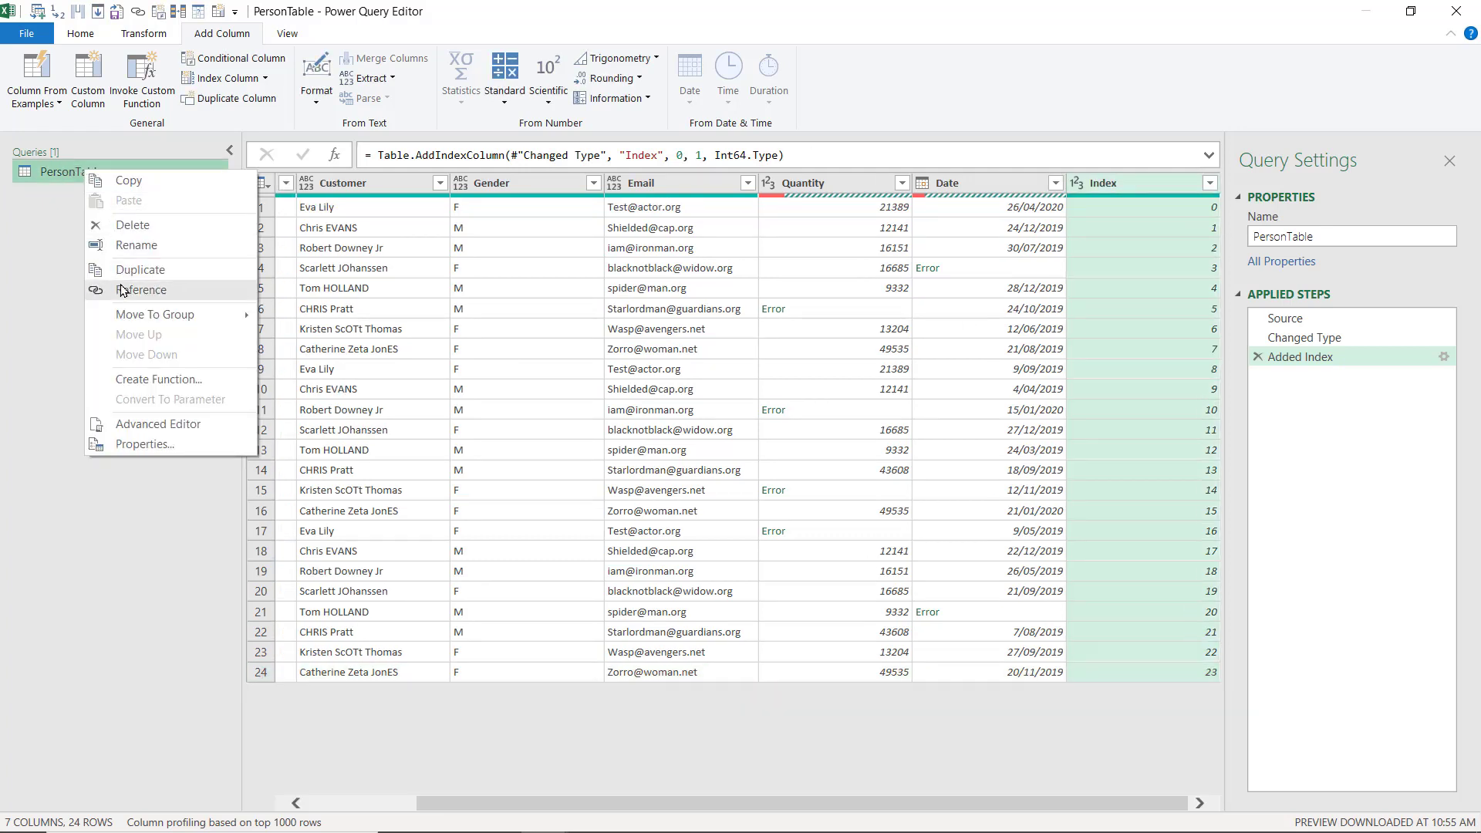
click(165, 300)
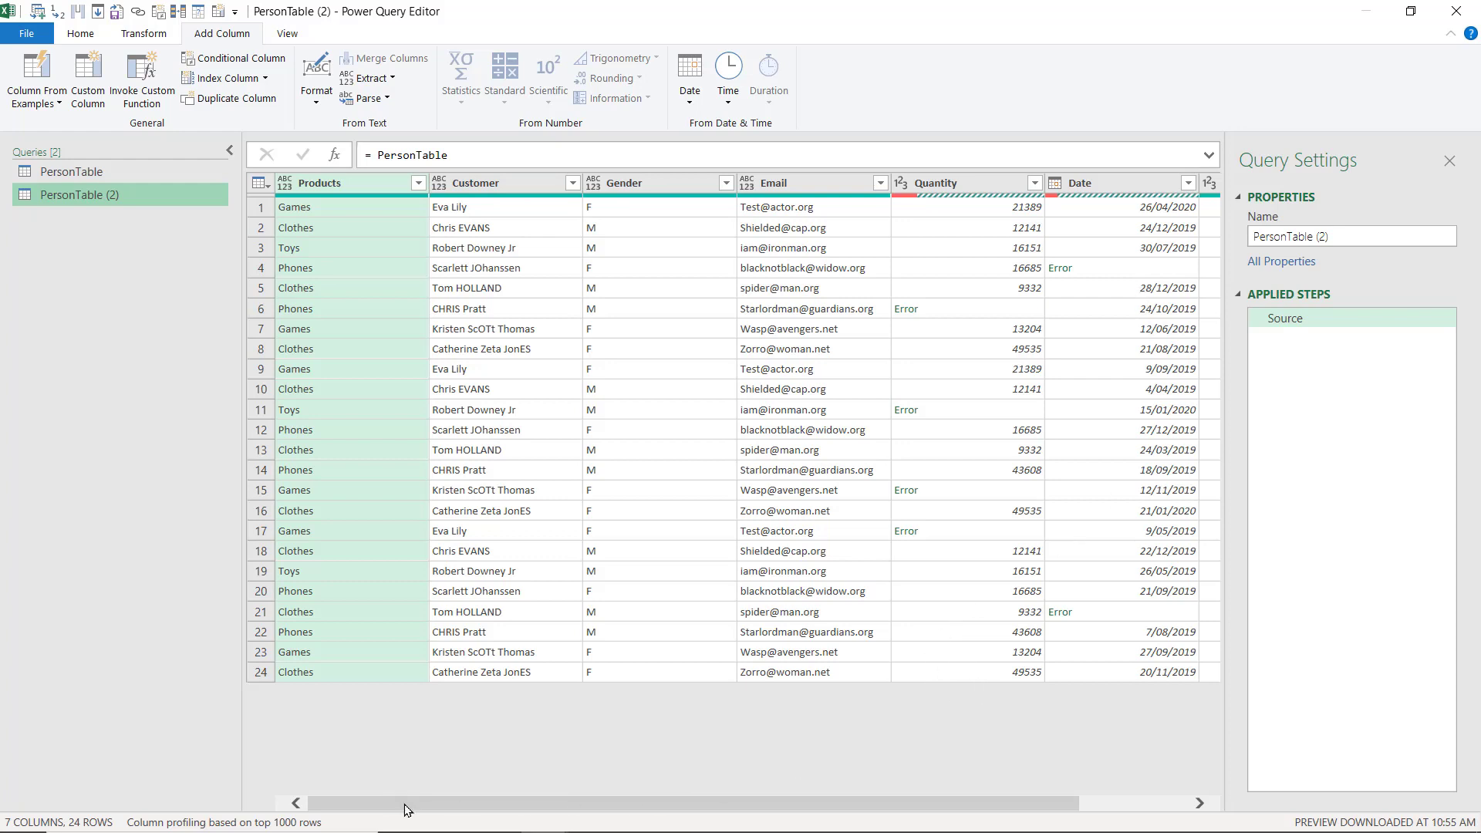
drag(408, 810, 518, 808)
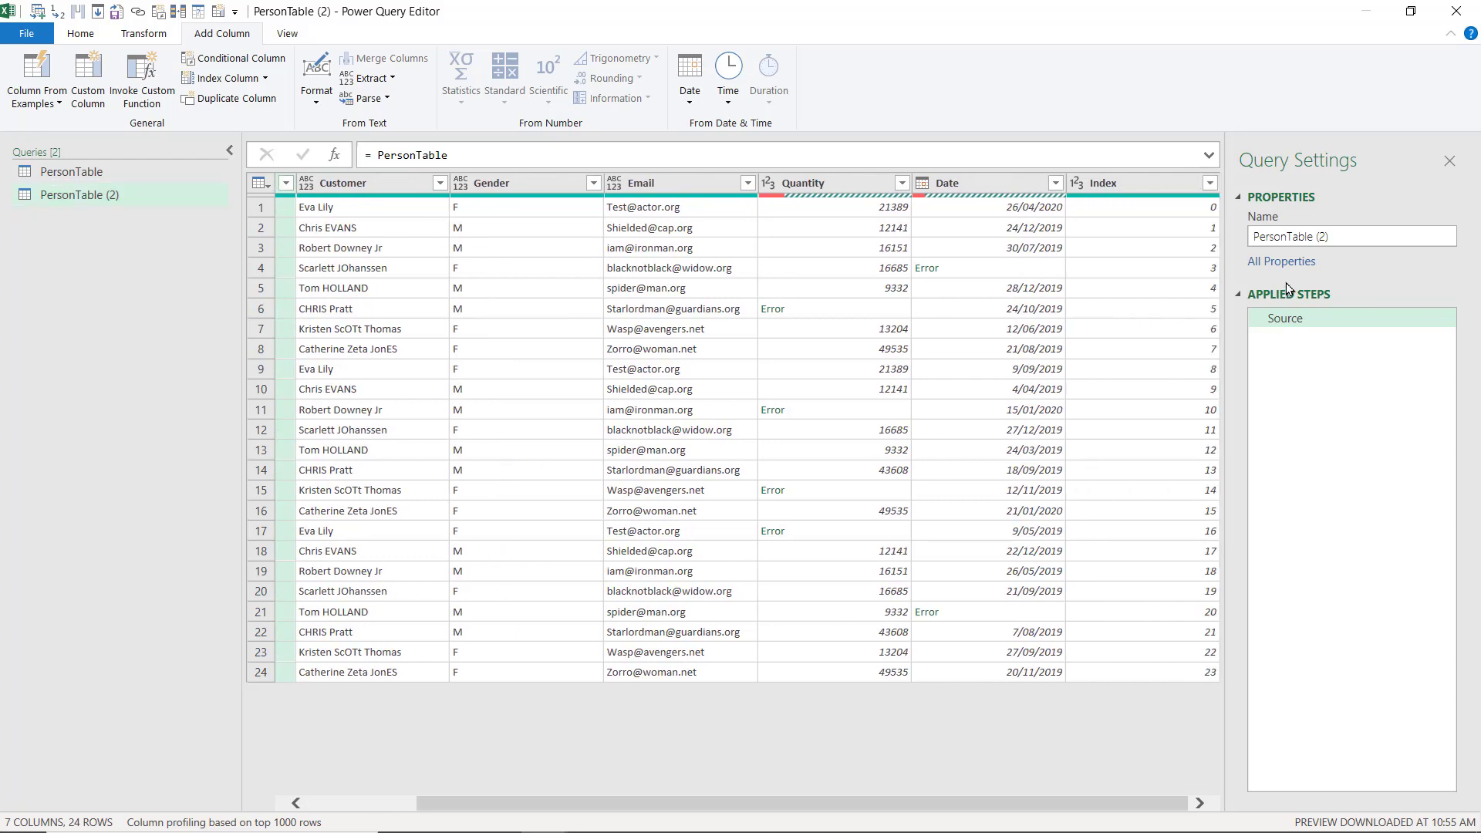
Unpivot every column except Index in PersonTable (2)
click(1149, 180)
right_click(1136, 182)
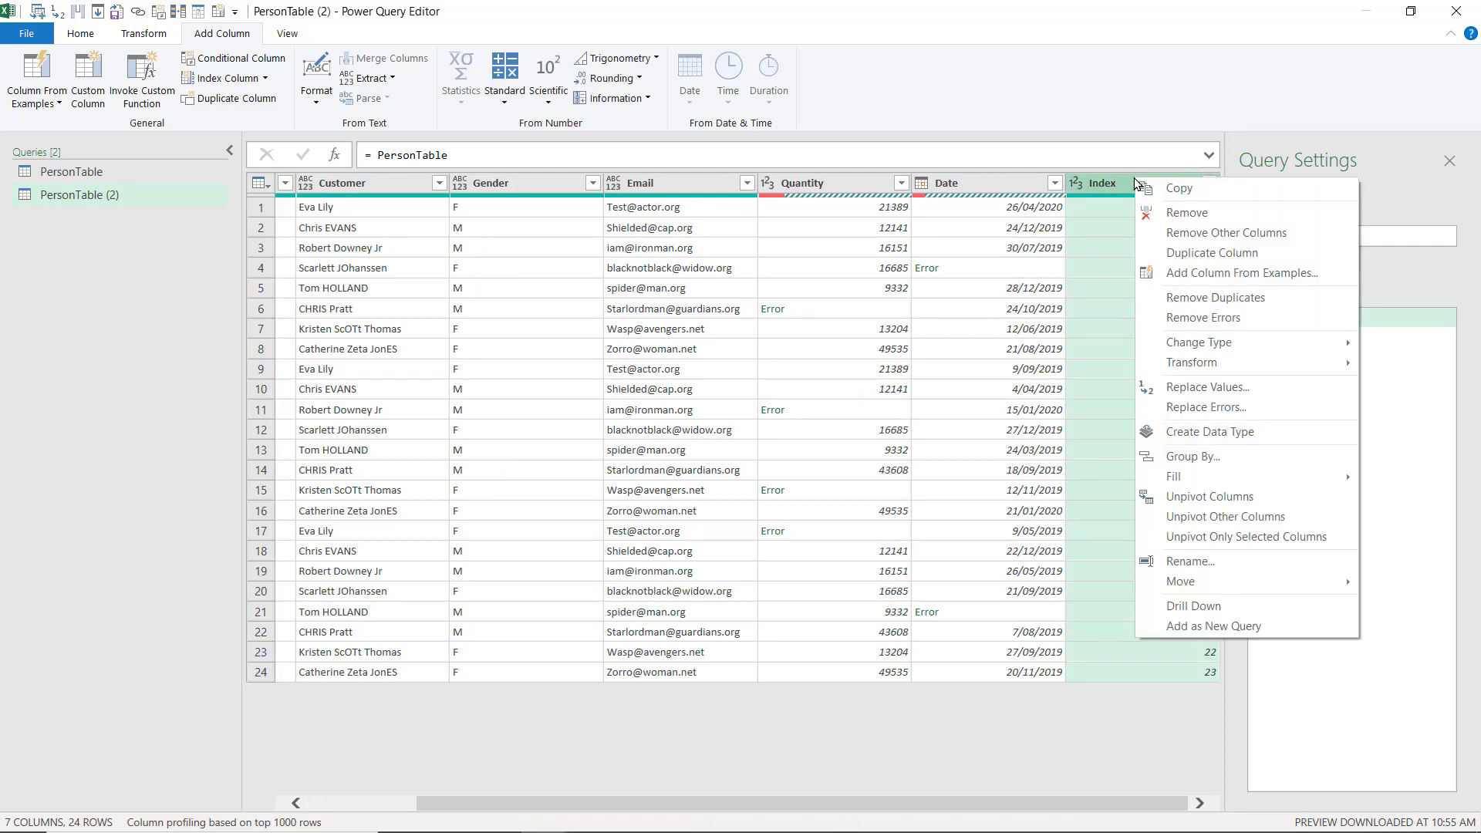
click(1232, 519)
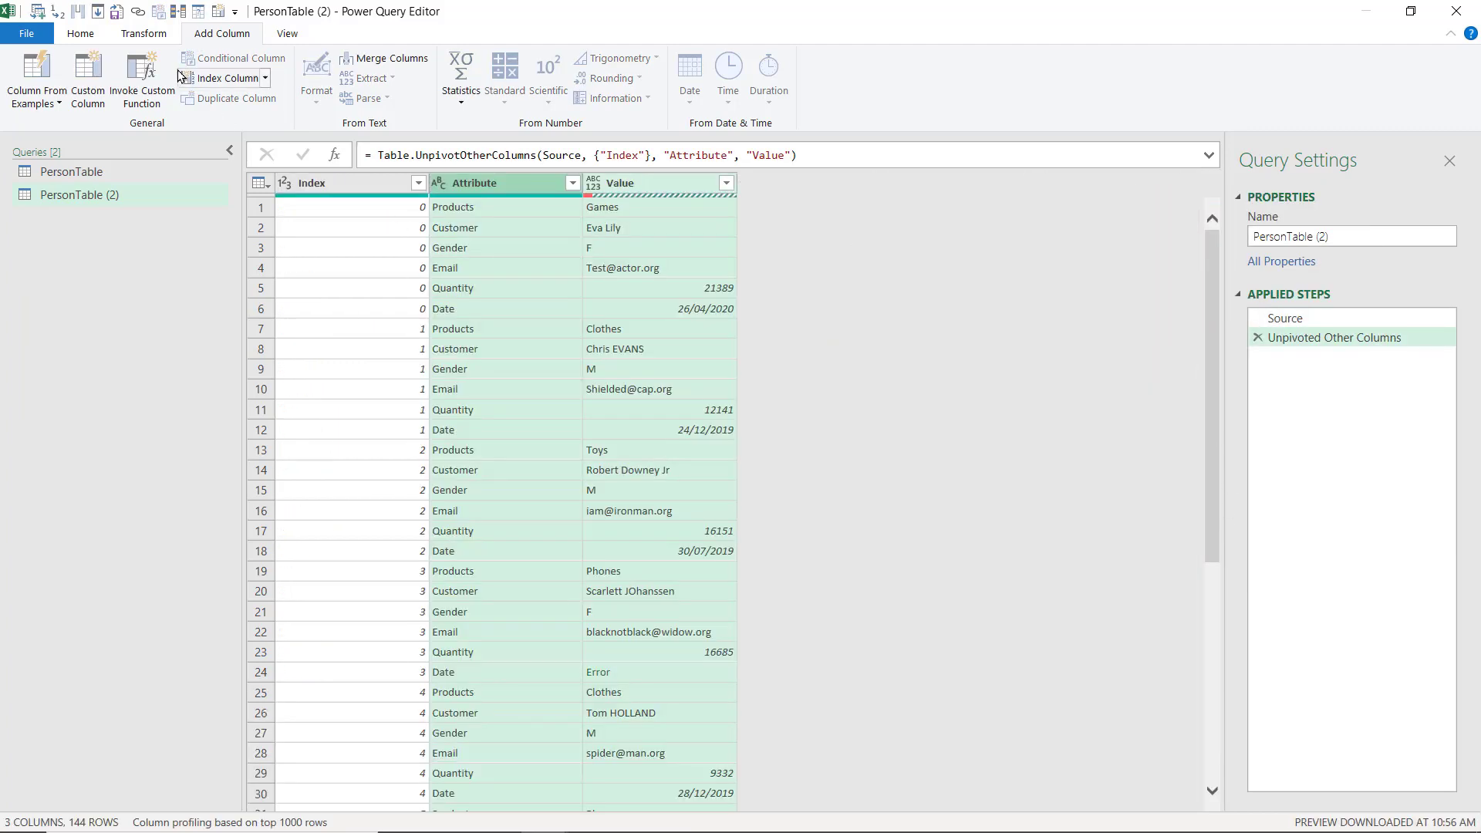
click(157, 34)
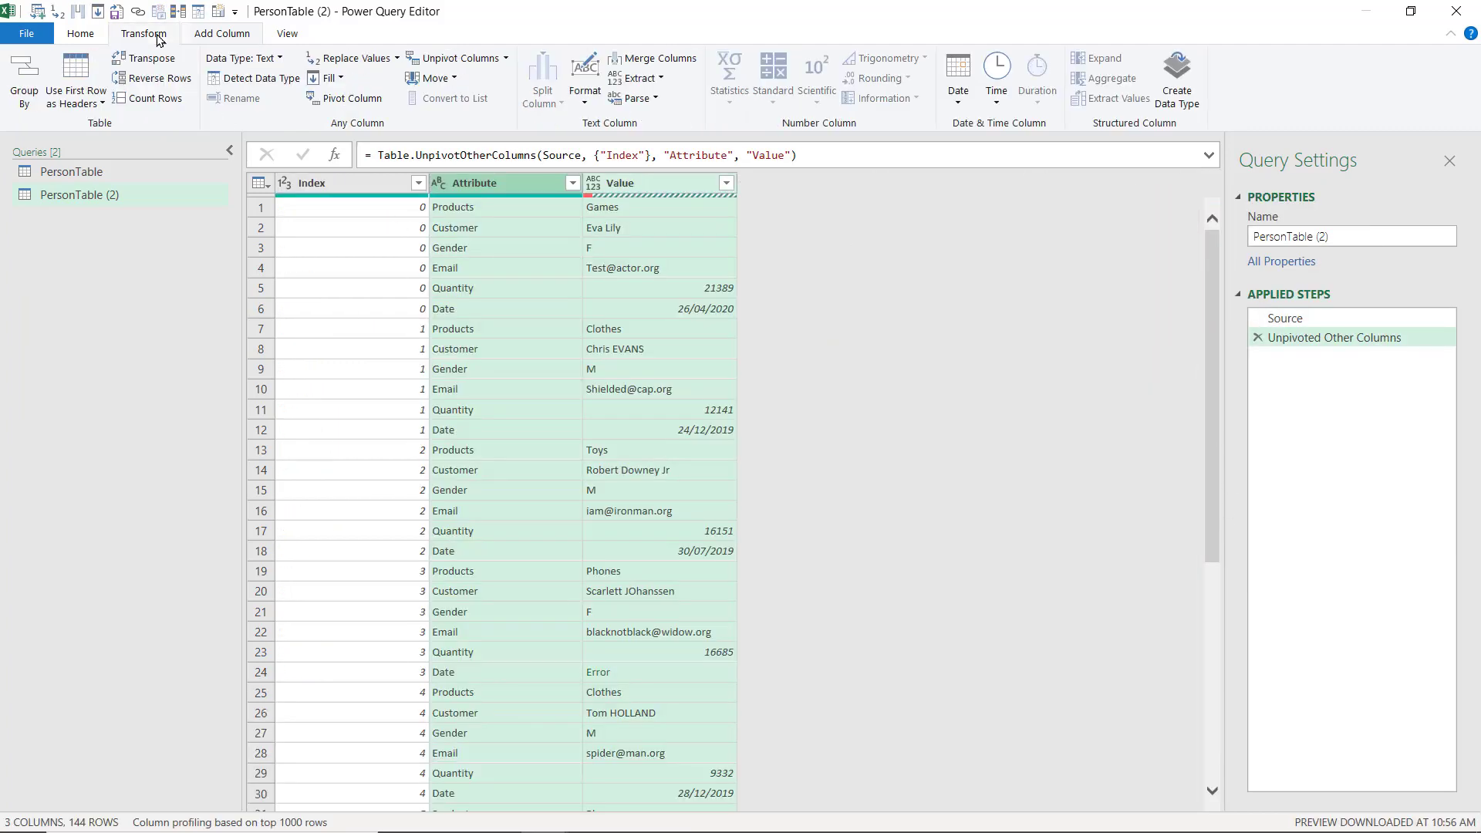
click(498, 58)
click(1051, 290)
mouse_move(393, 198)
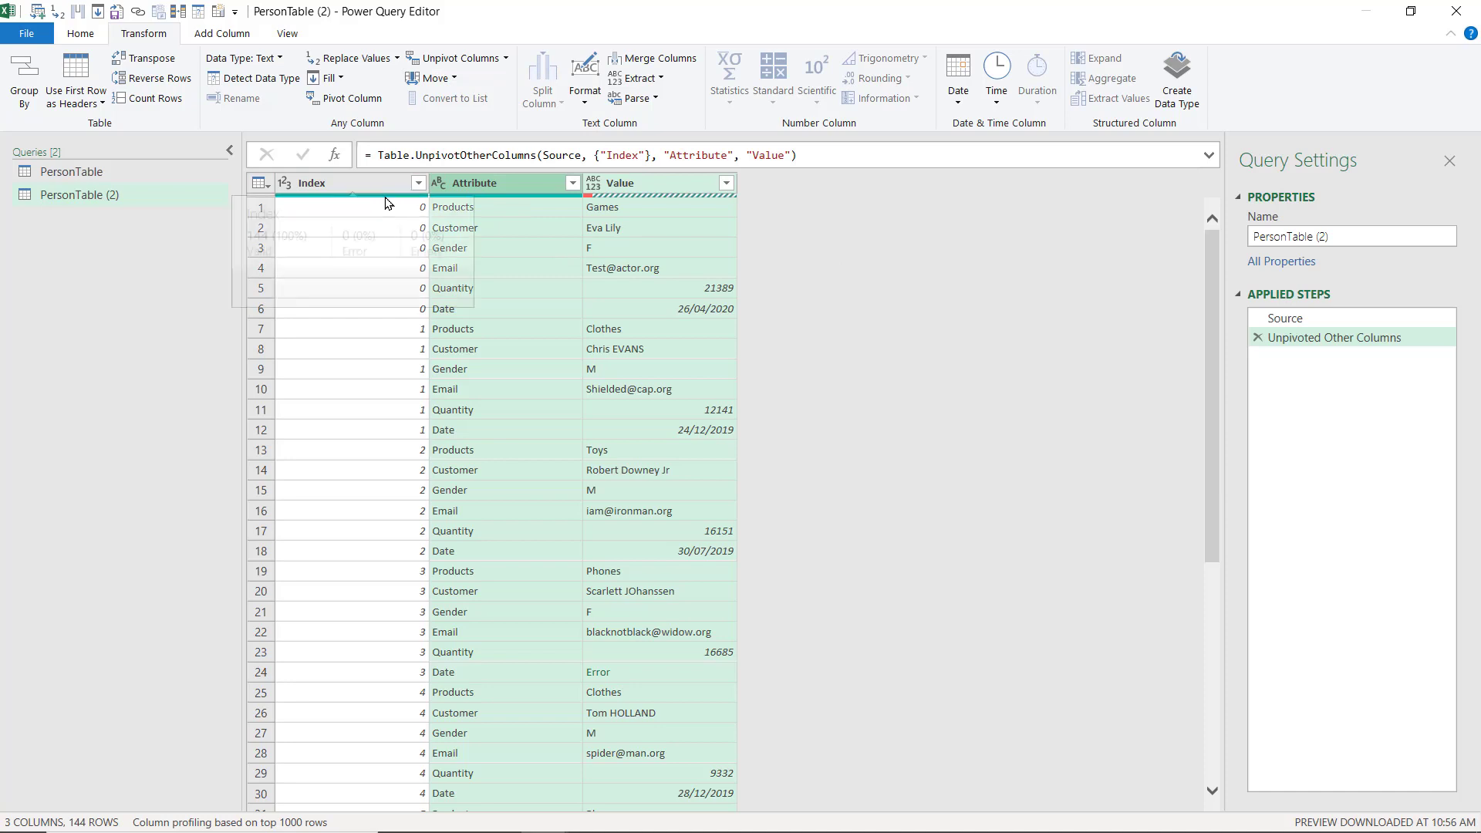
click(516, 207)
Compare the Attribute and Value columns with the table before unpivoting, checking Quantity and row 9
click(516, 229)
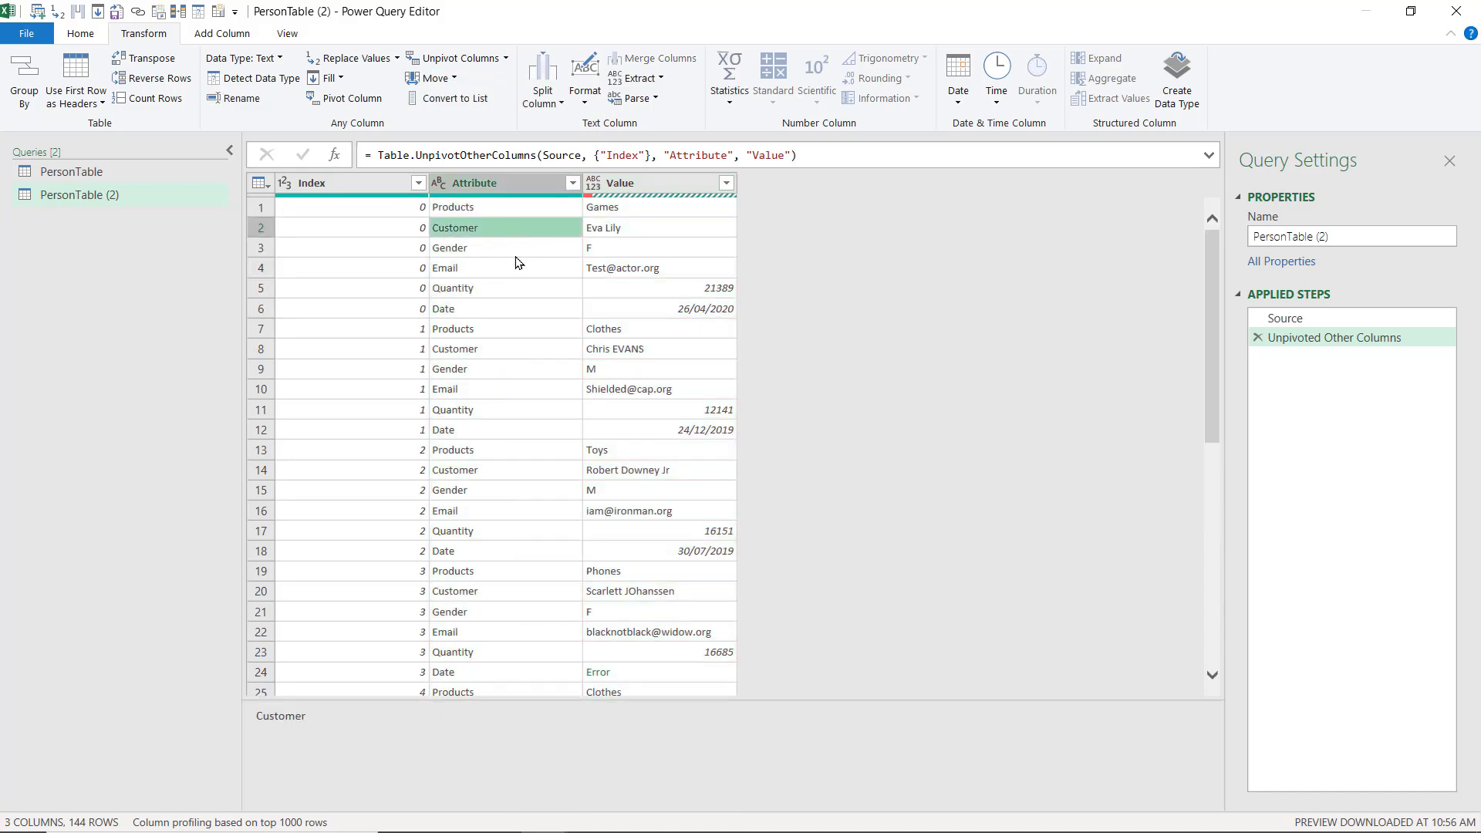
click(647, 182)
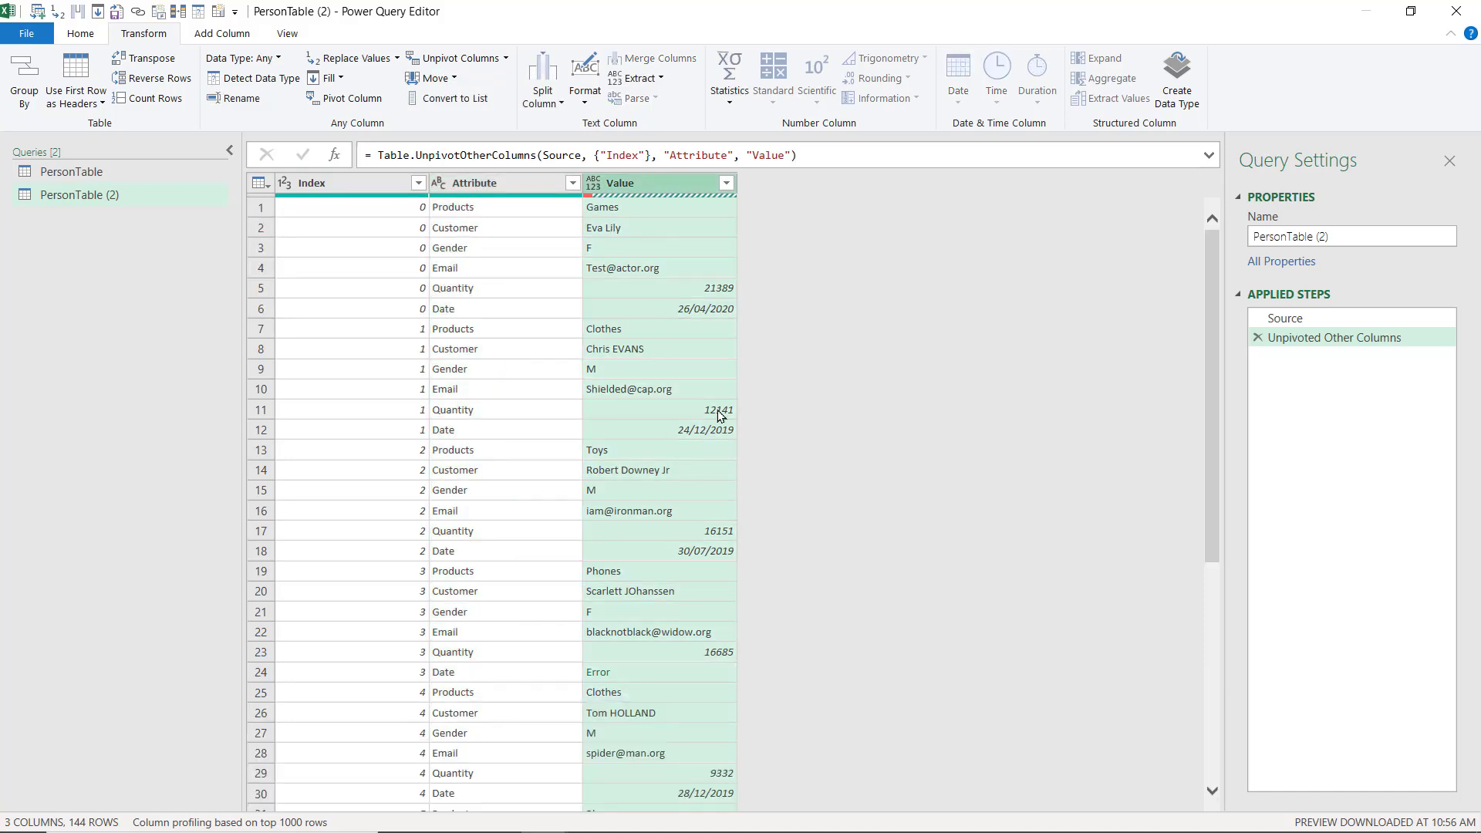
scroll(659, 384, down, 20)
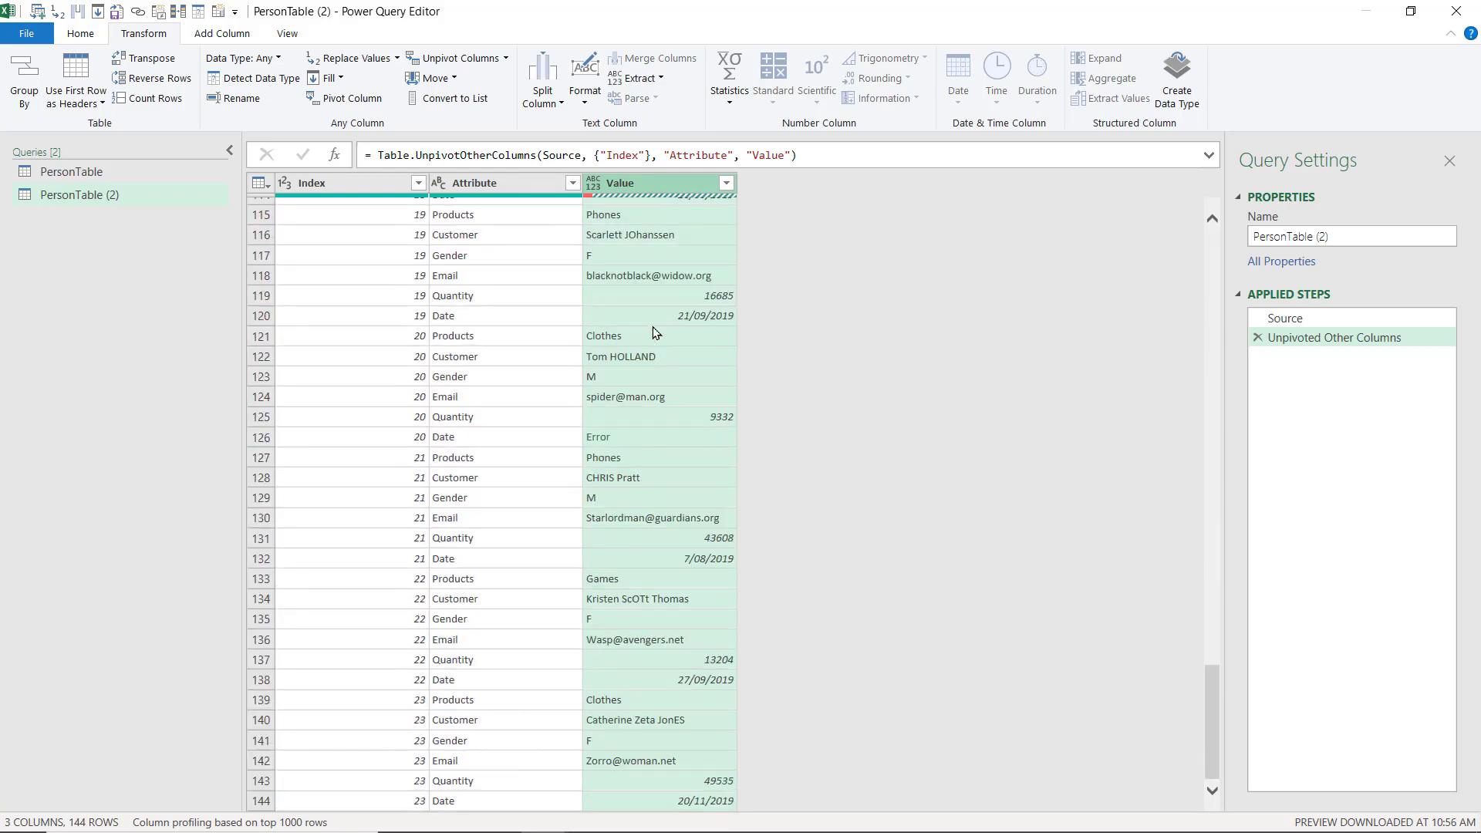
scroll(653, 326, up, 20)
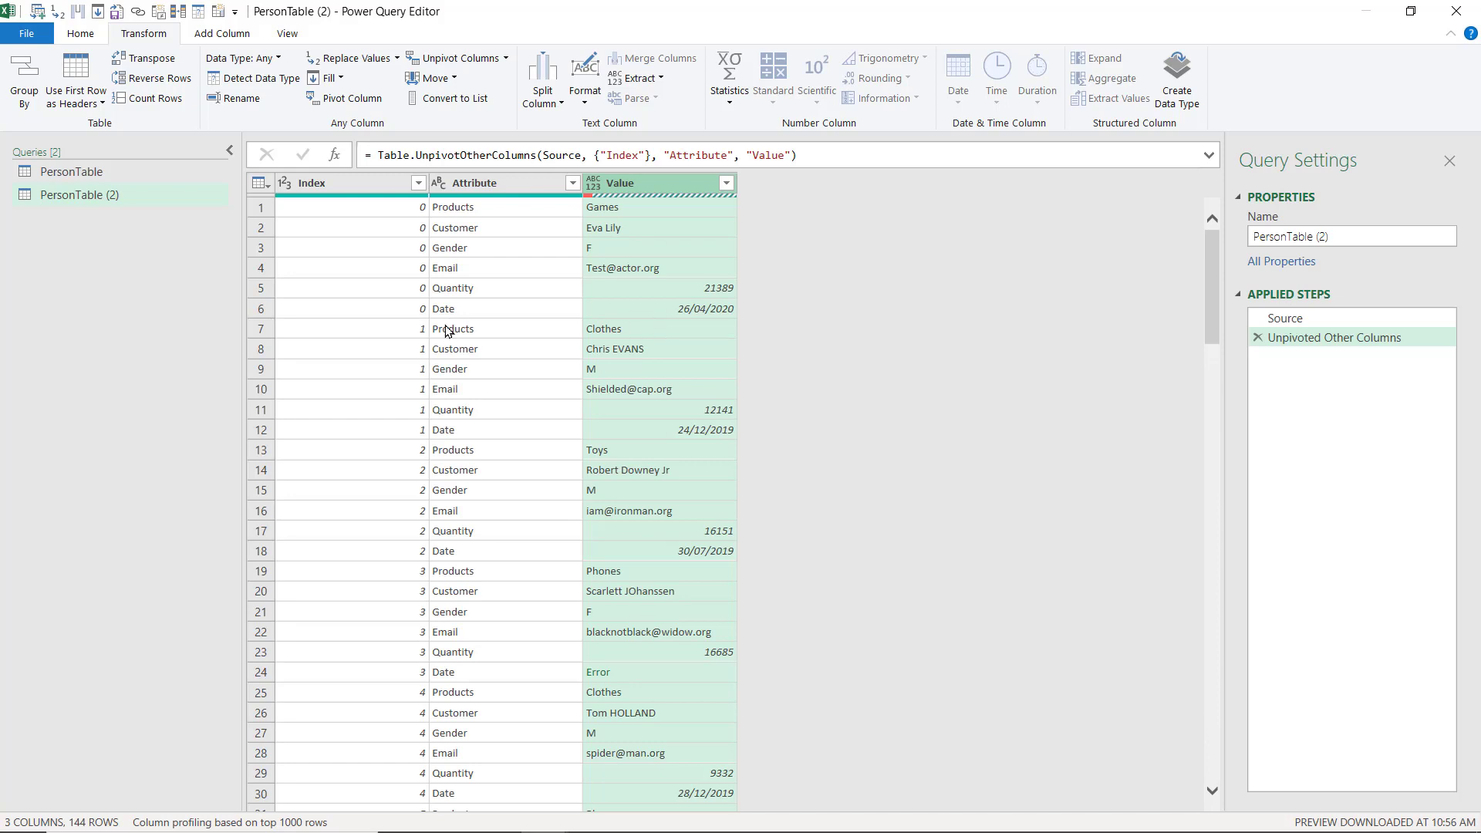
click(1339, 318)
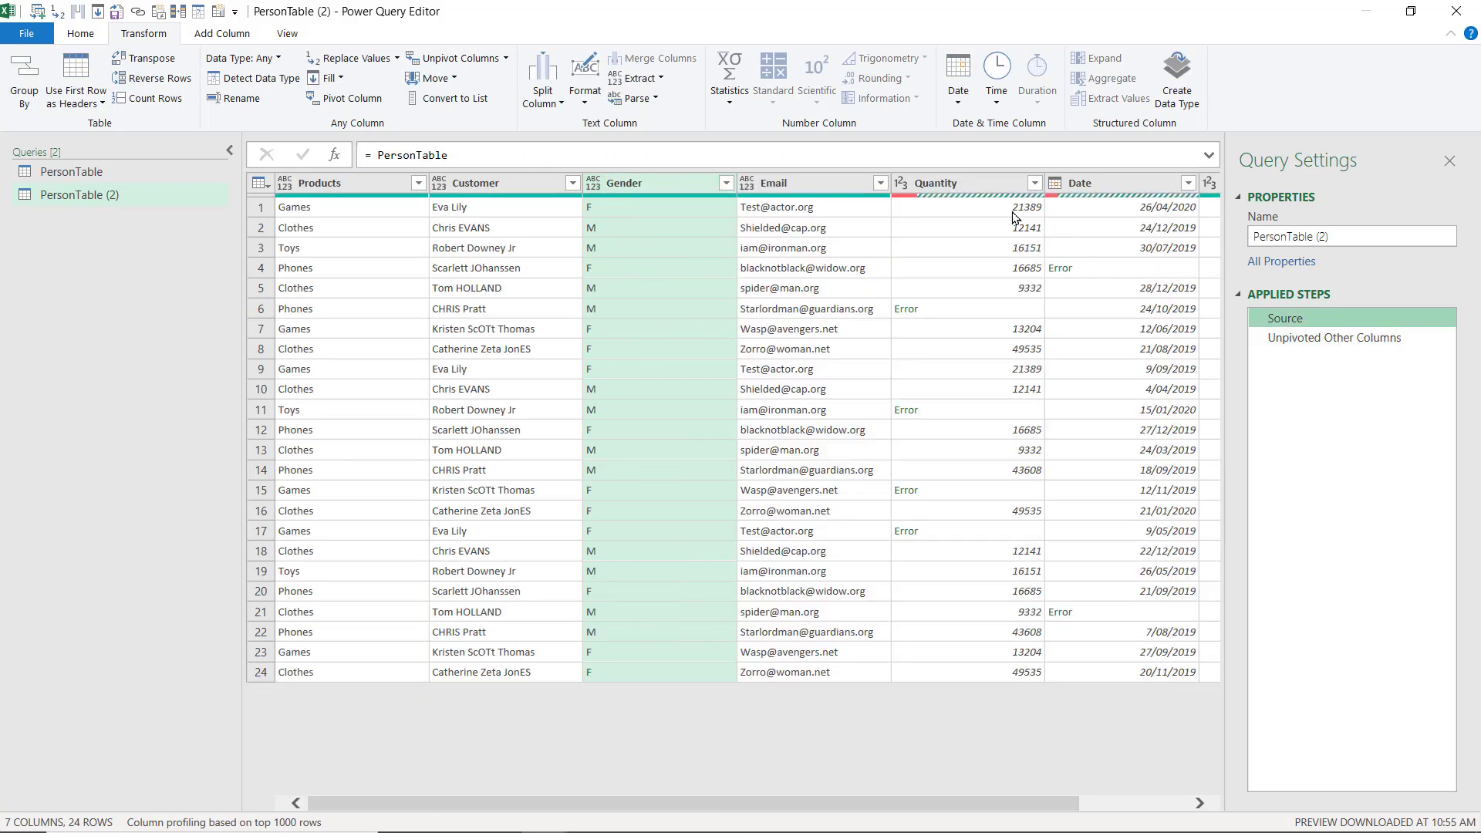
click(955, 186)
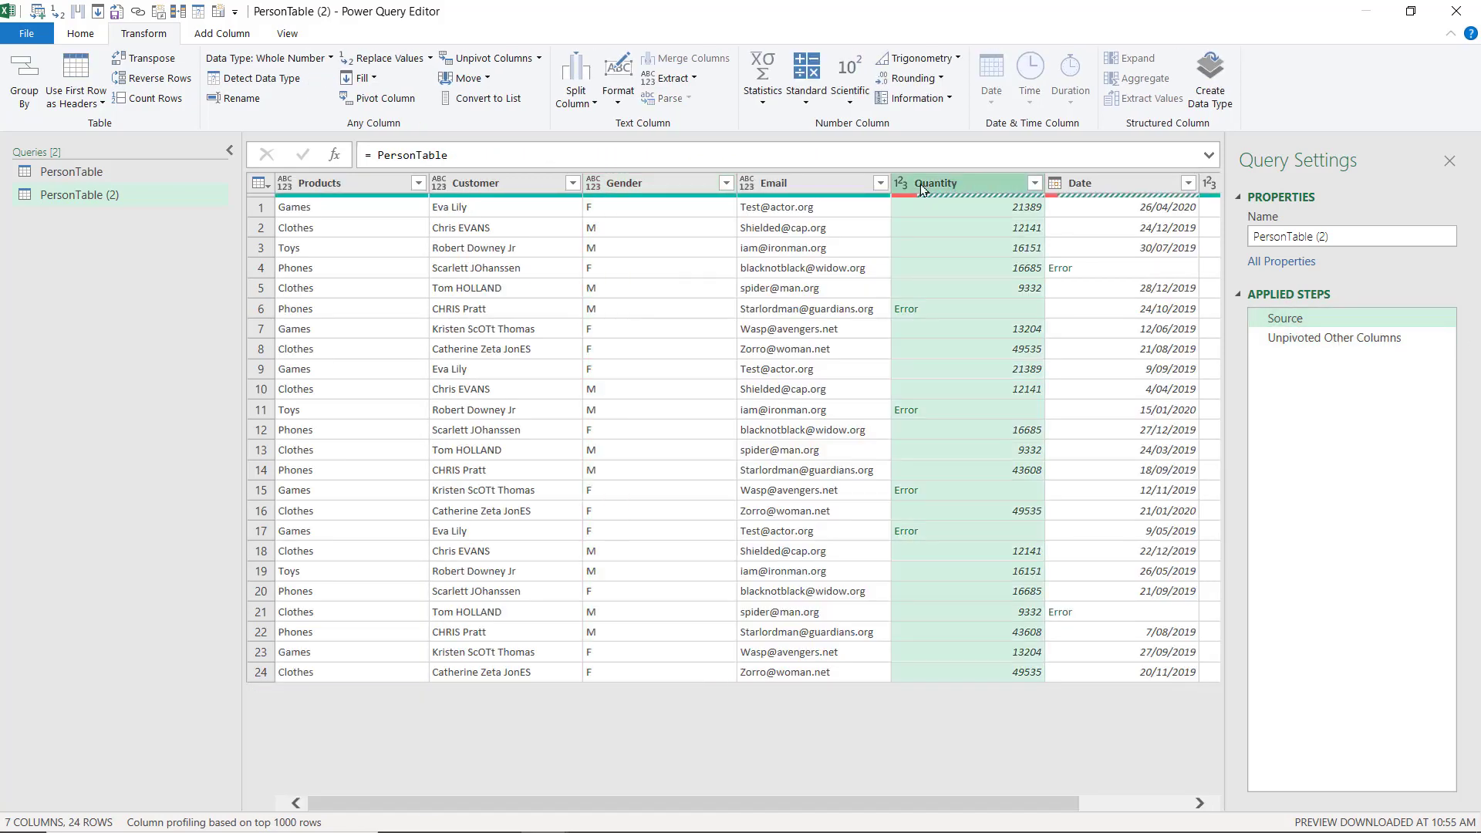
click(265, 373)
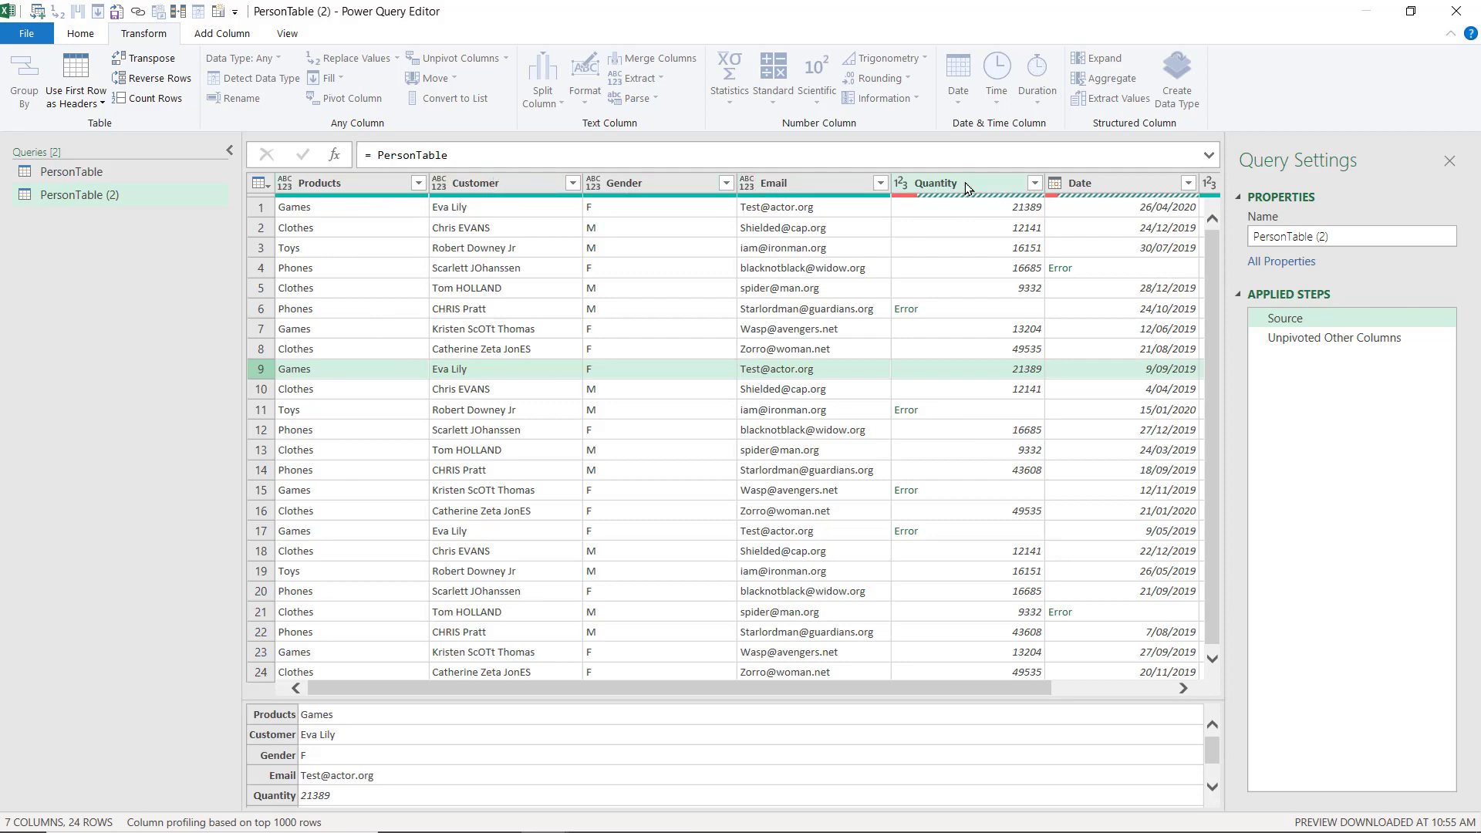
click(1150, 688)
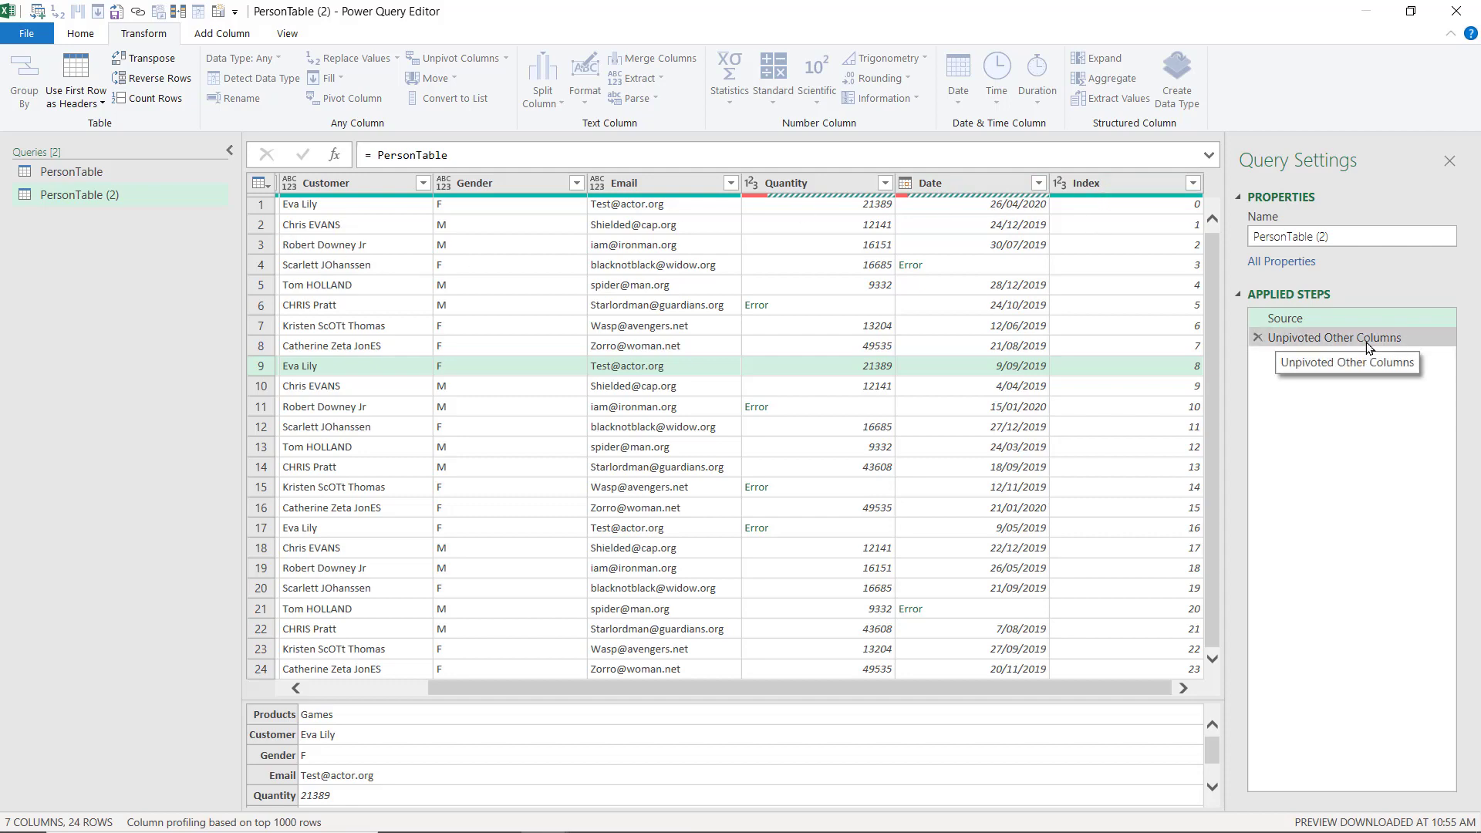
Return to the unpivot step and check rows 7, 8, 11, 15 and 18 of the result
click(1296, 340)
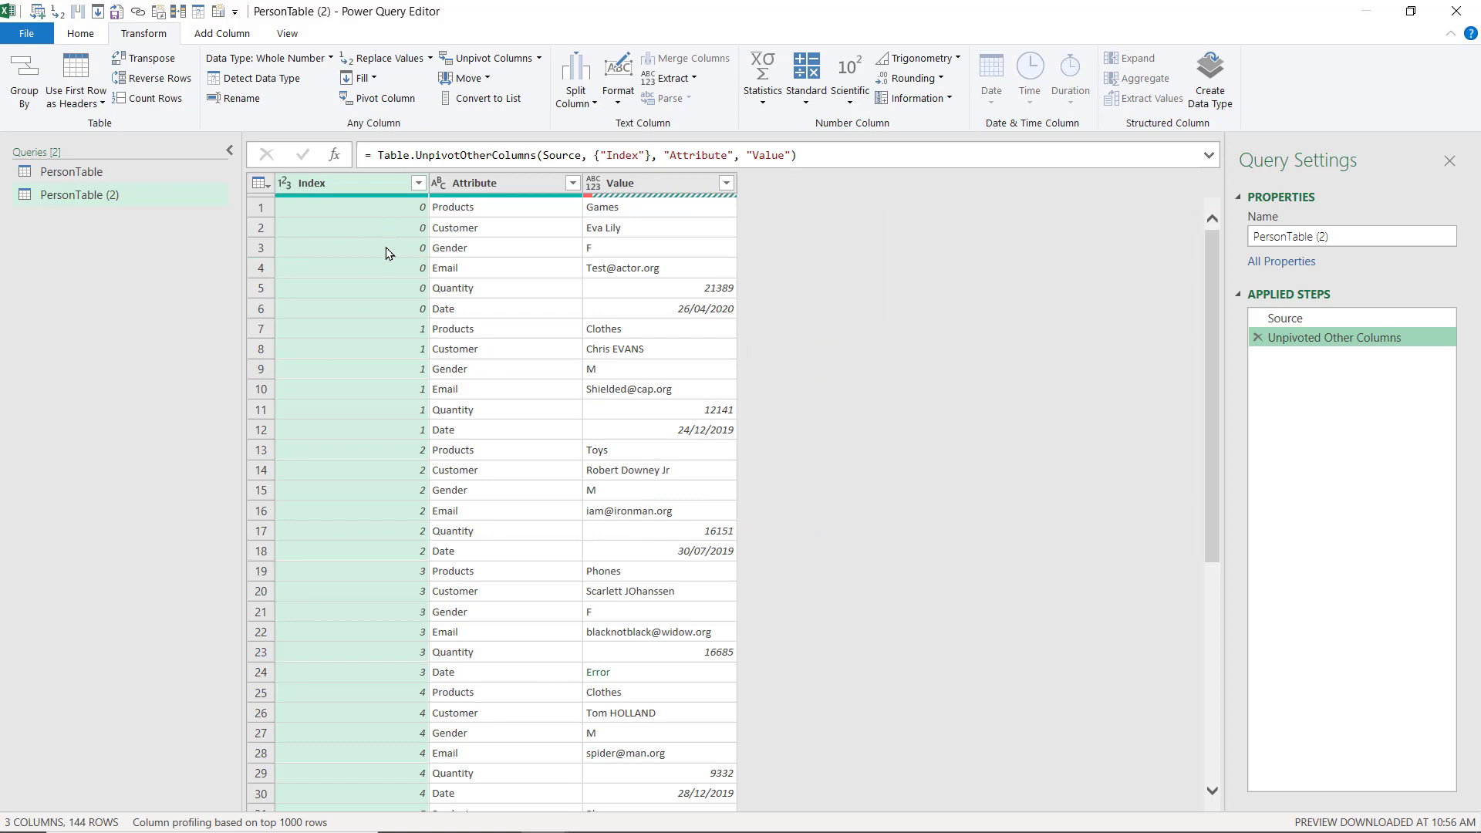
click(264, 332)
click(270, 351)
click(268, 413)
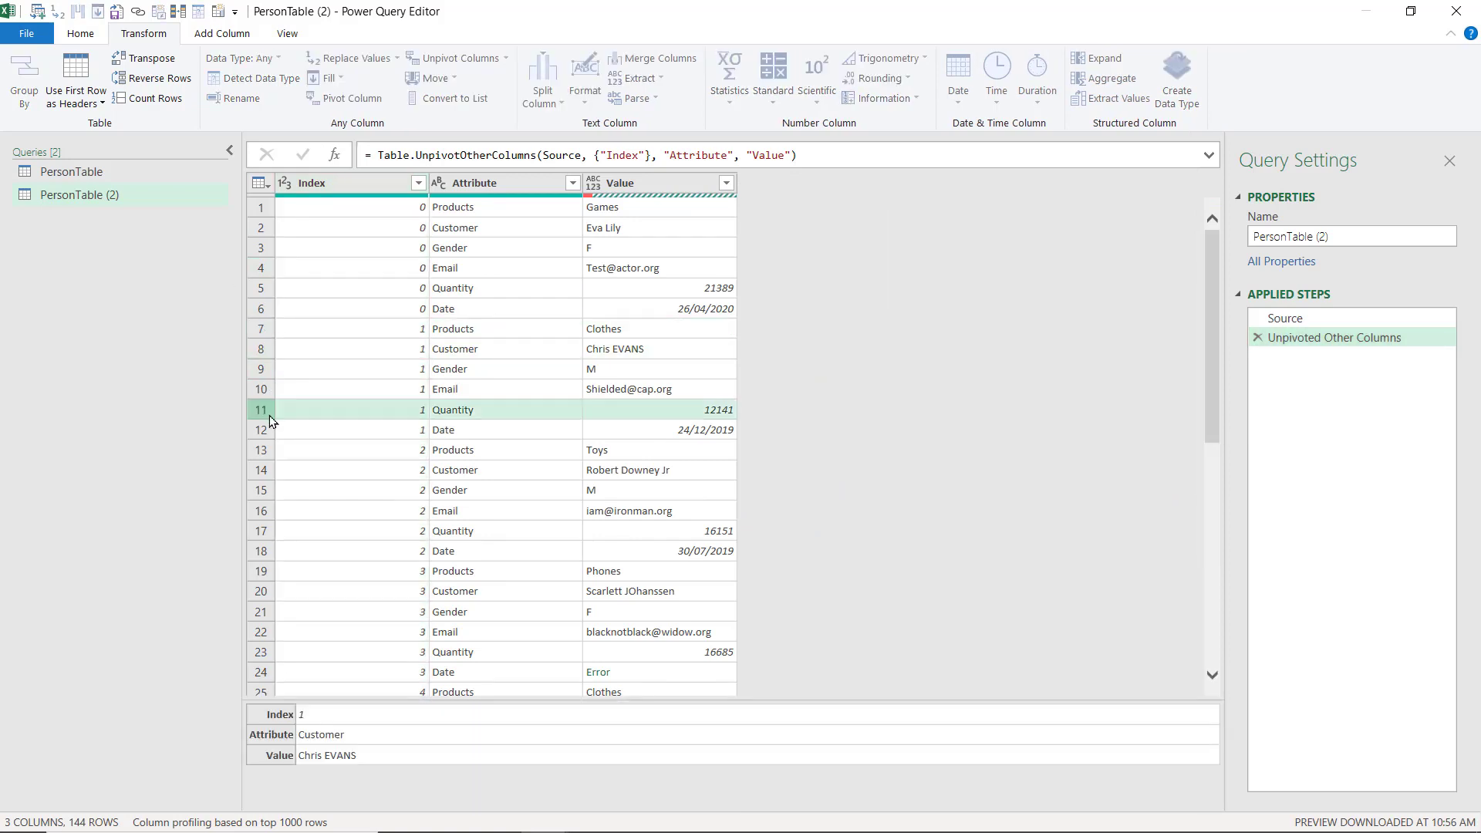
click(266, 493)
click(266, 551)
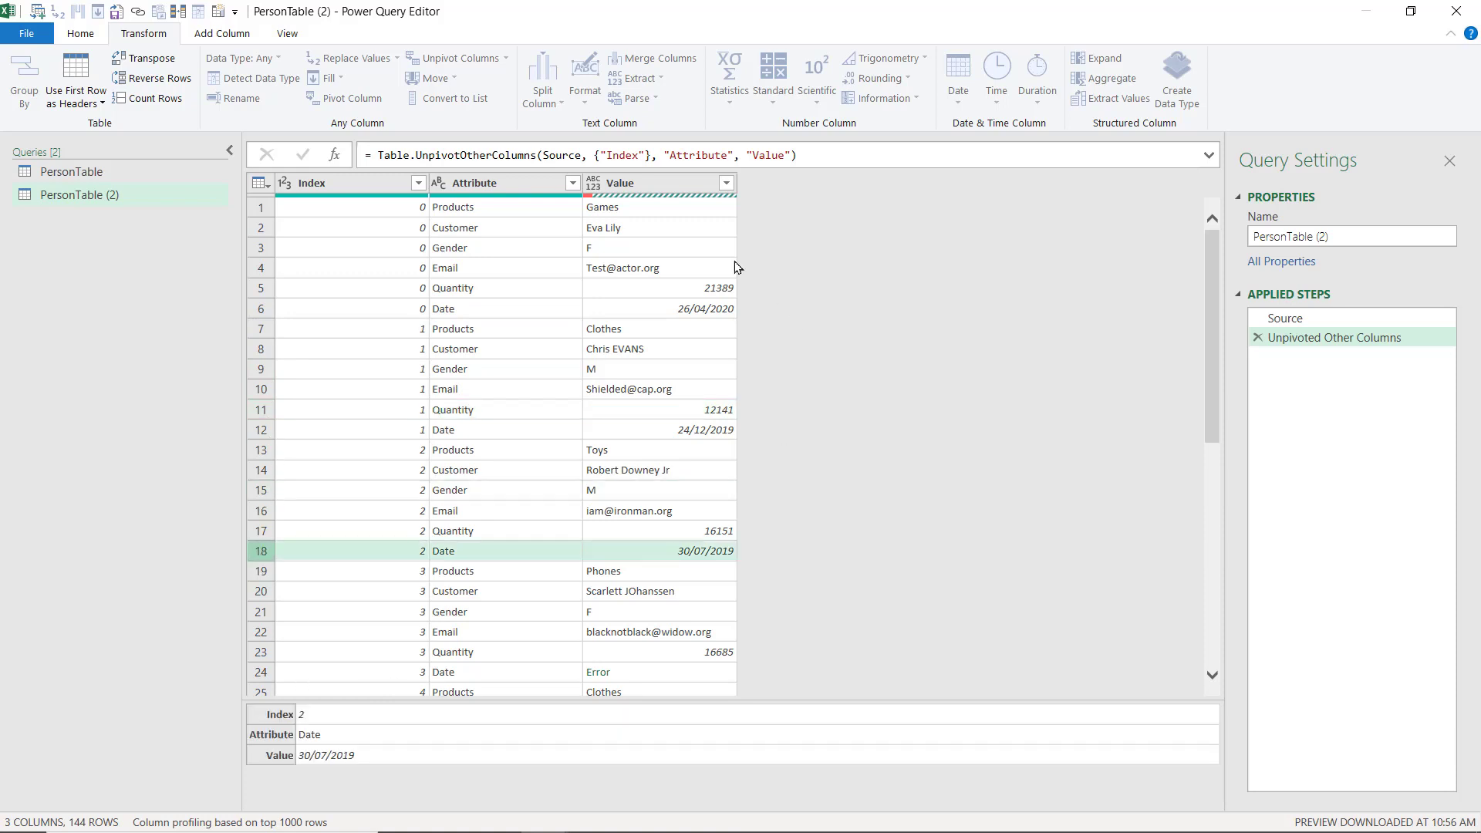
click(524, 190)
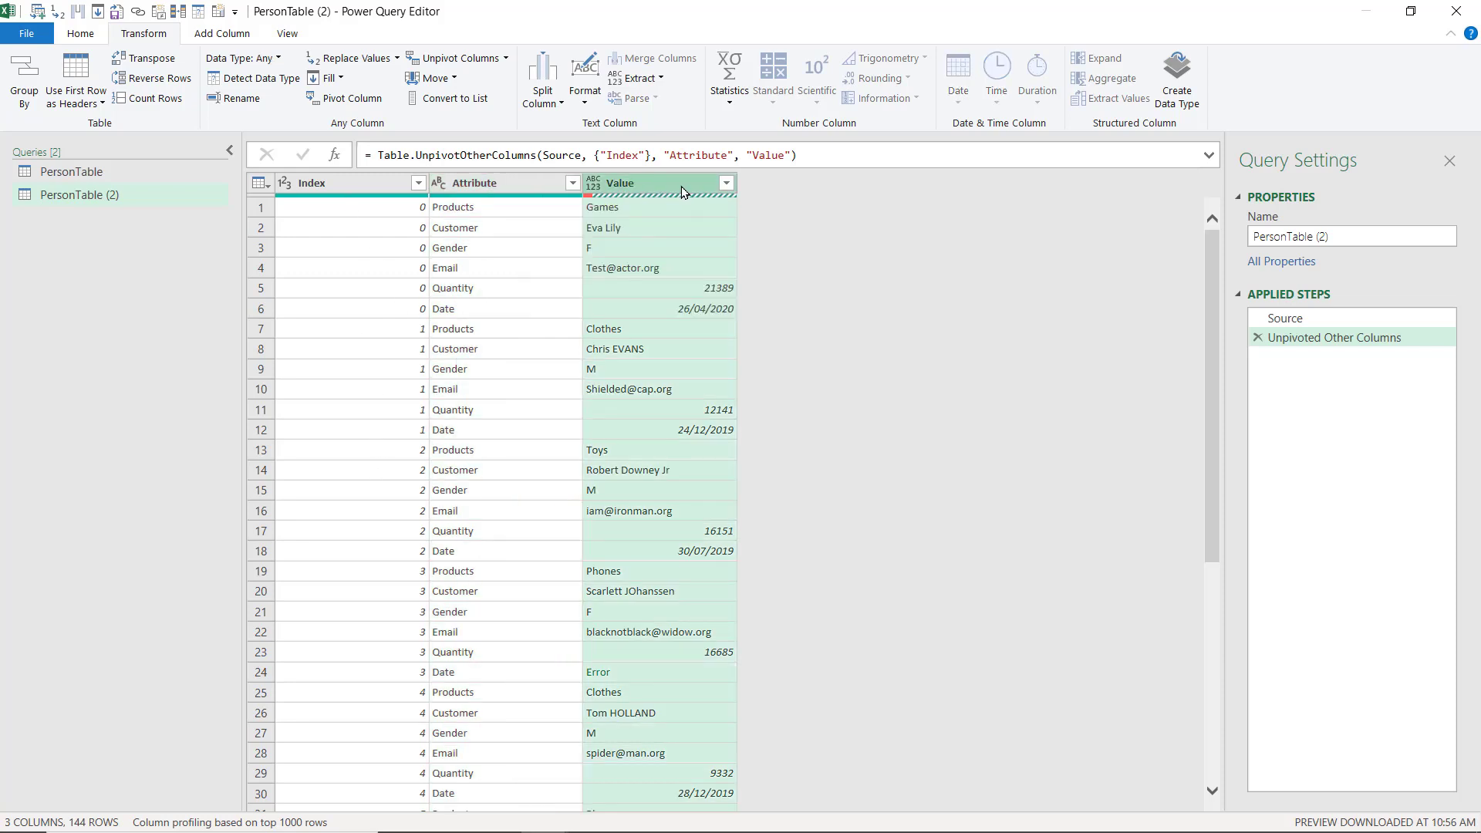
Keep only the rows containing errors in PersonTable (2)
click(75, 35)
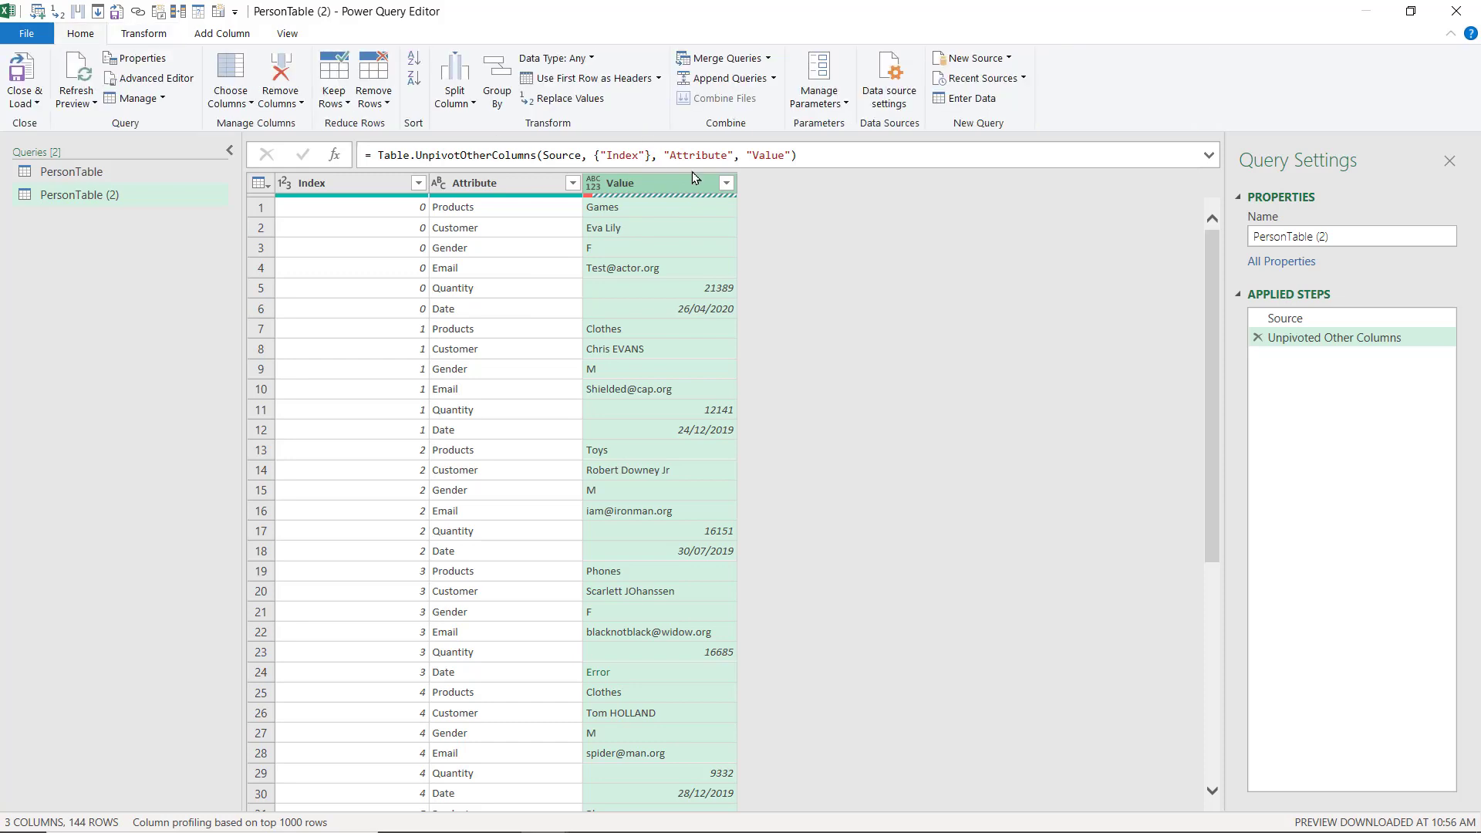
click(333, 98)
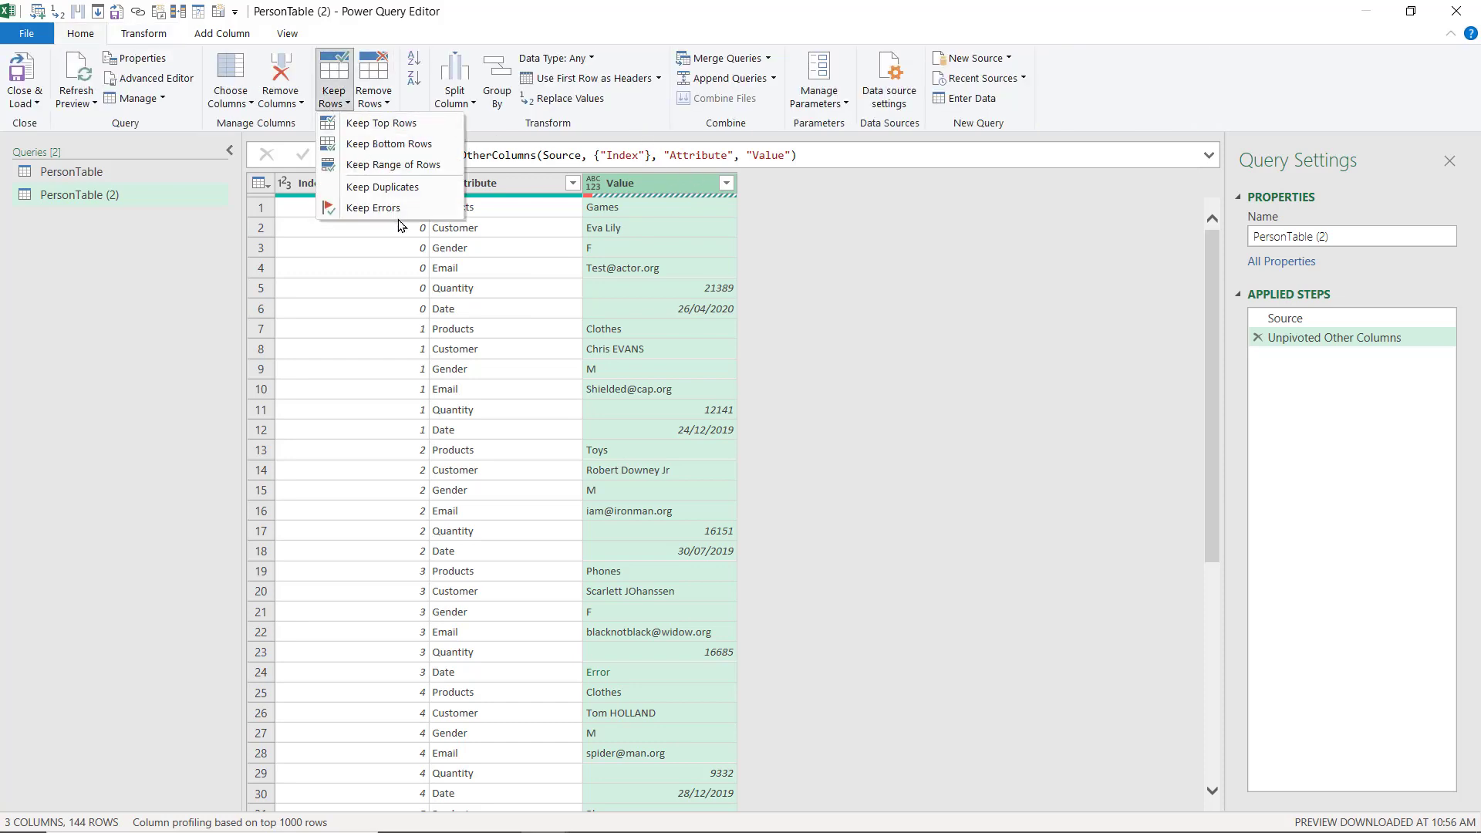
click(373, 208)
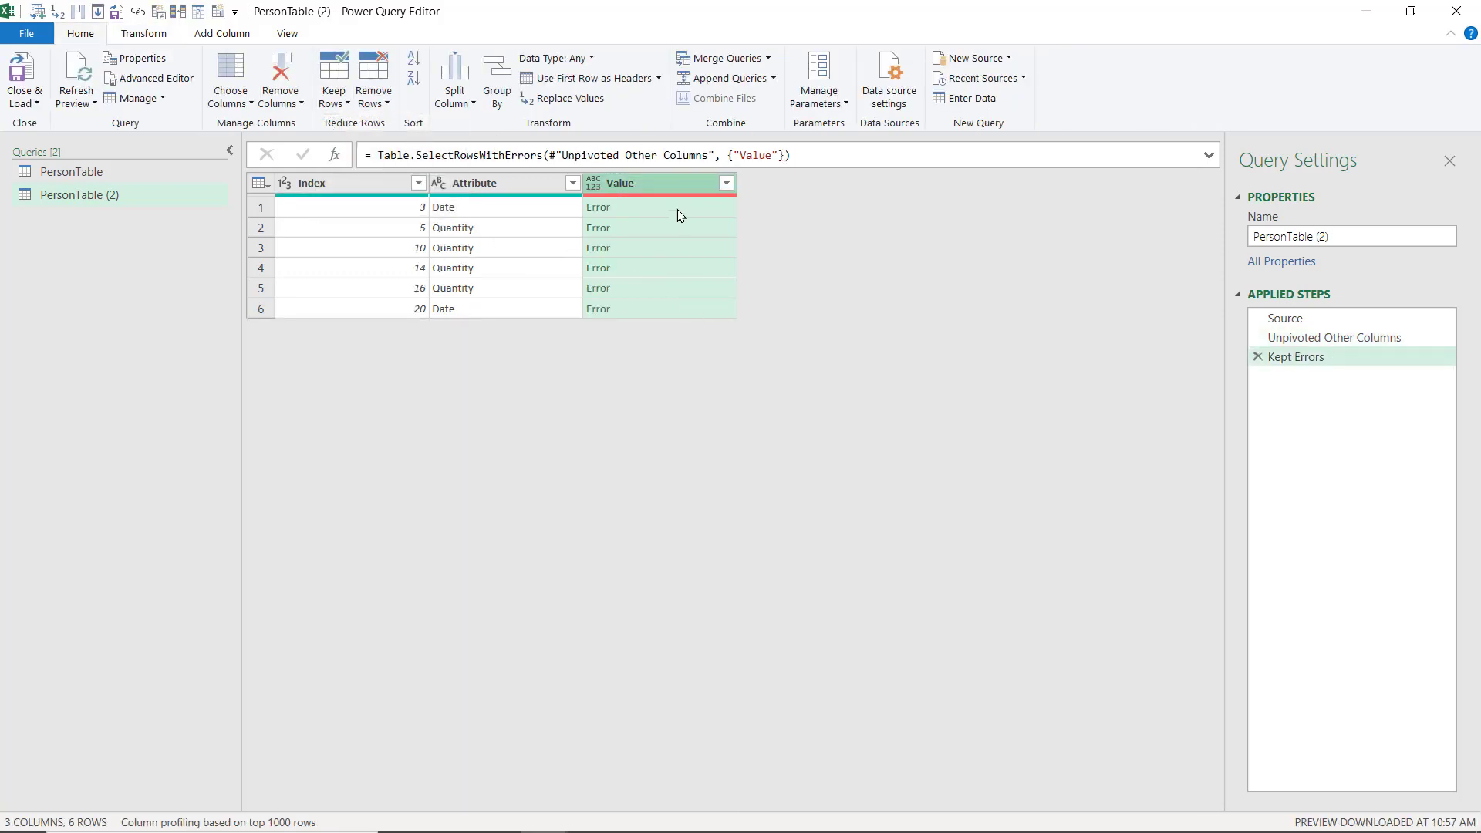
Read the error details in rows 2, 3, 5 and 6, then move to PersonTable
click(673, 248)
click(676, 290)
click(679, 310)
click(668, 230)
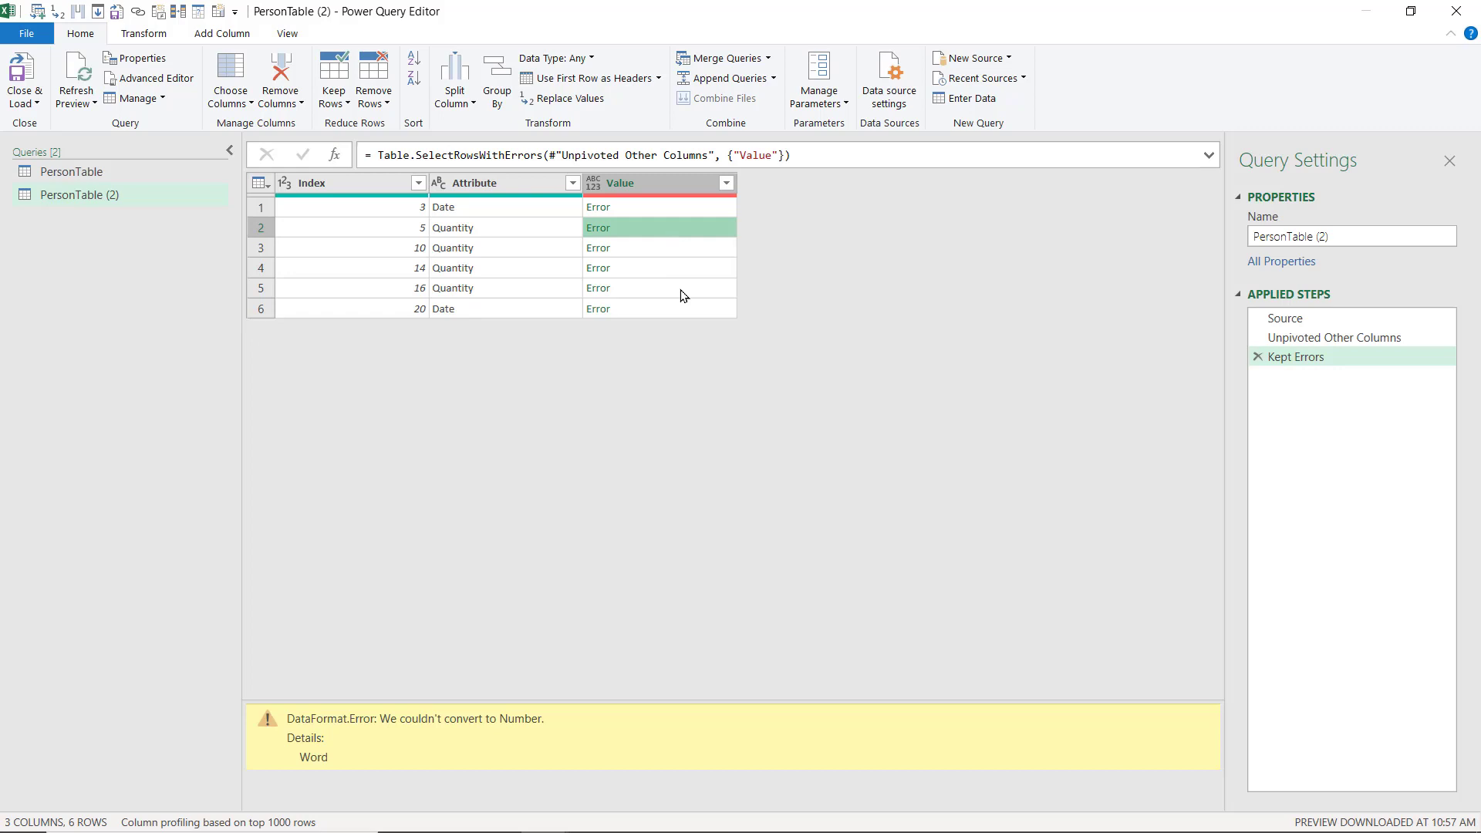
click(154, 165)
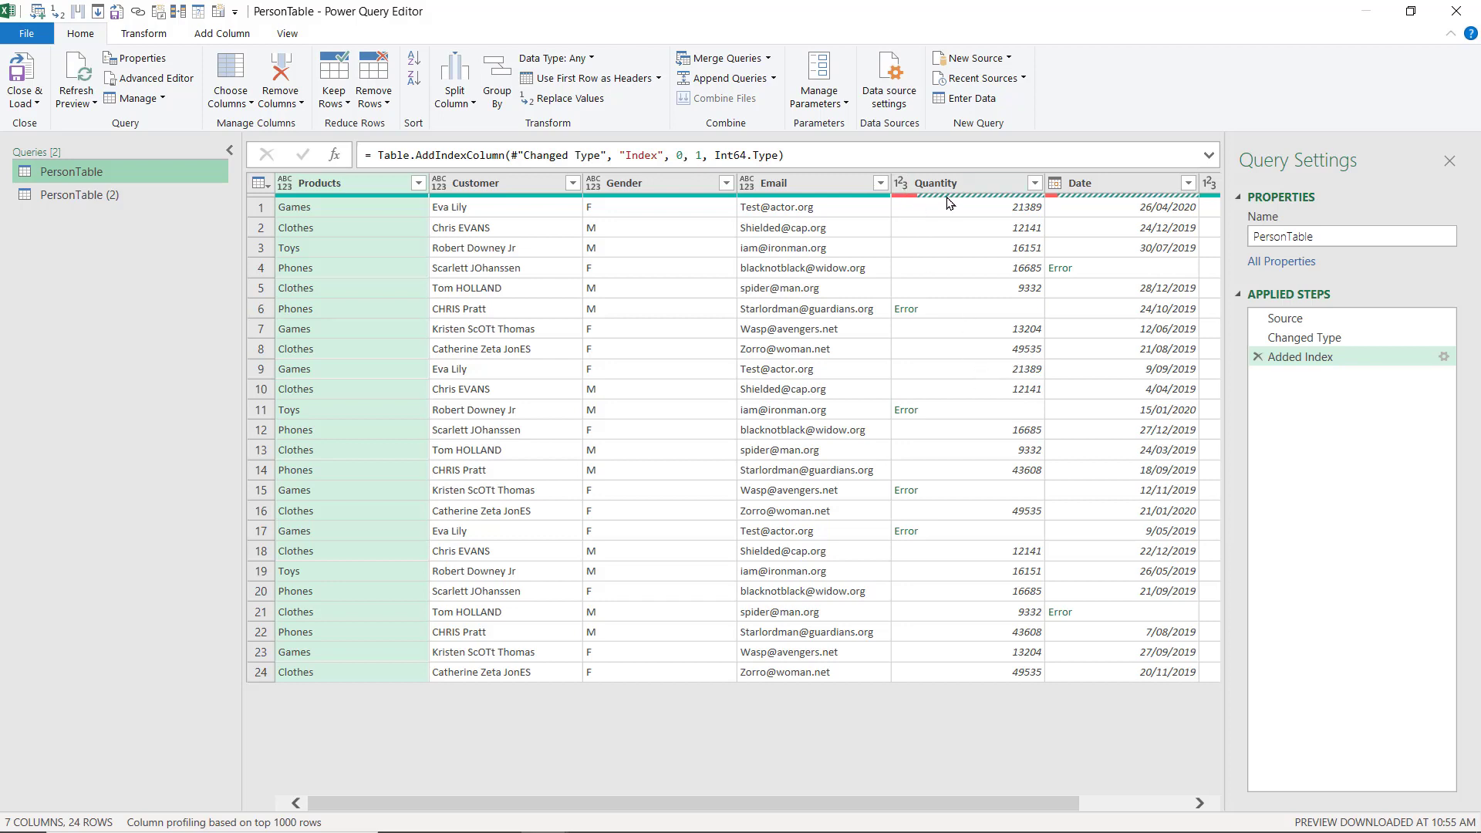
mouse_move(947, 199)
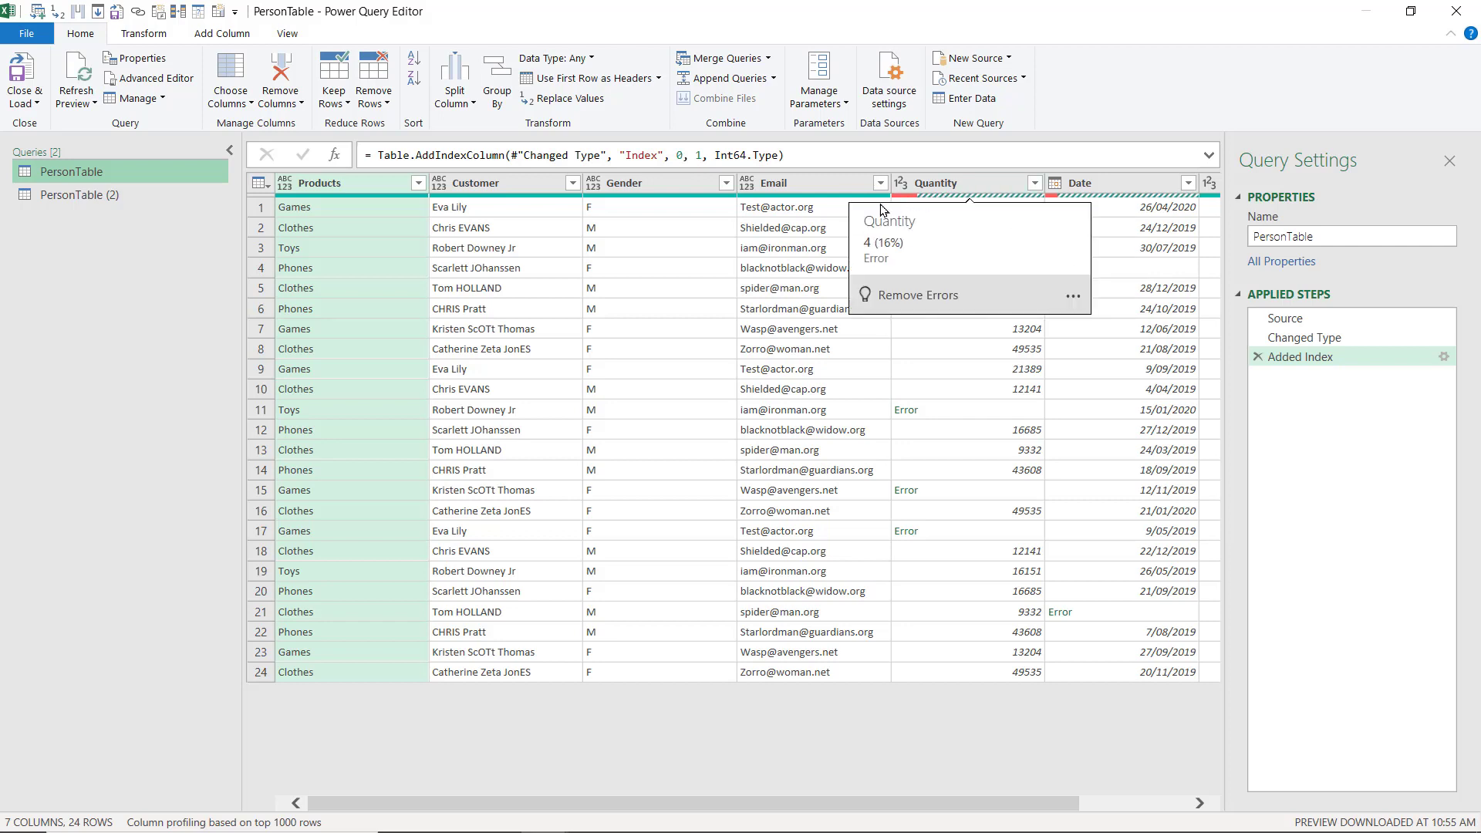
mouse_move(828, 201)
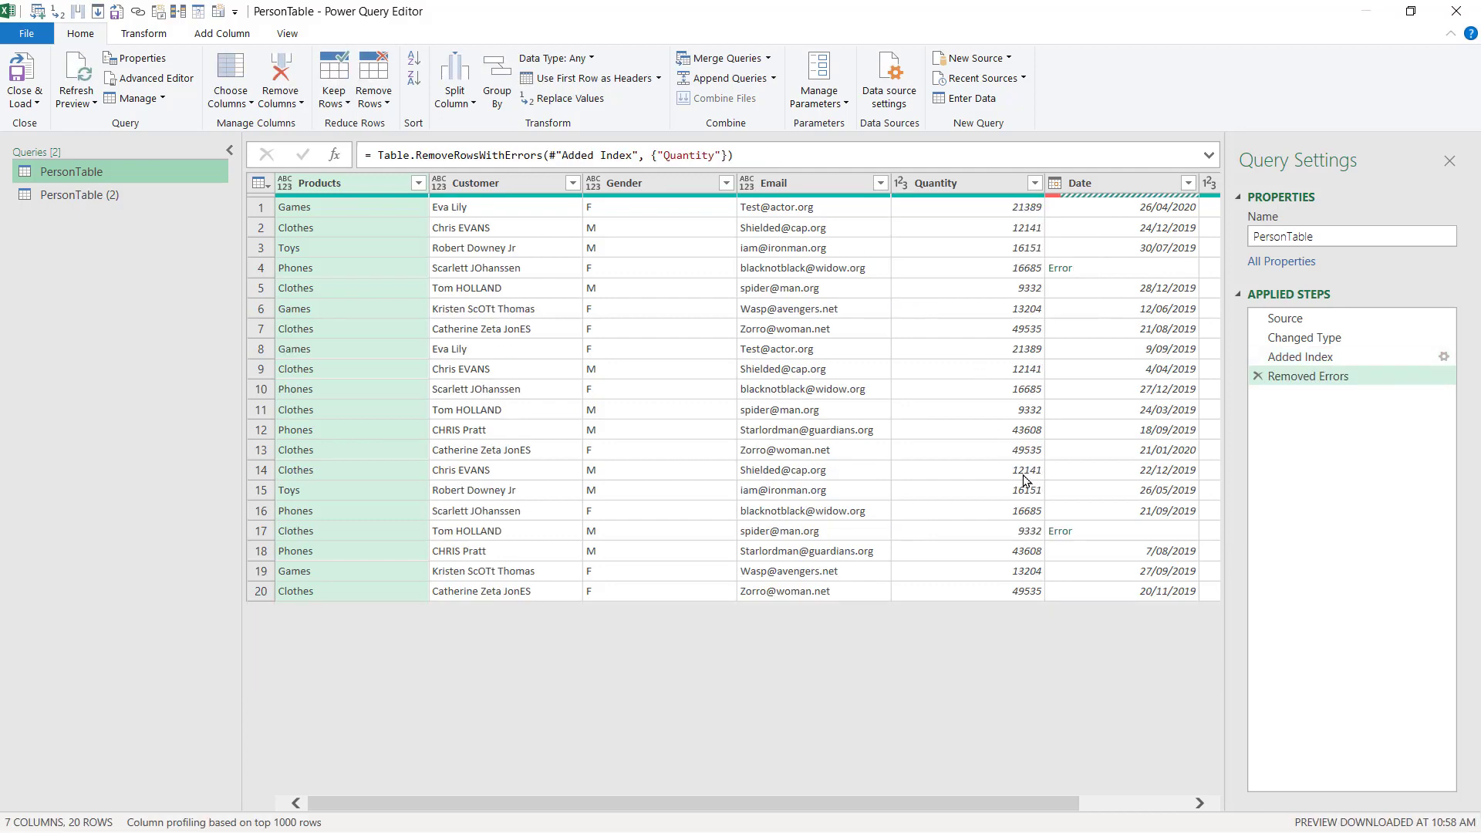
click(1258, 378)
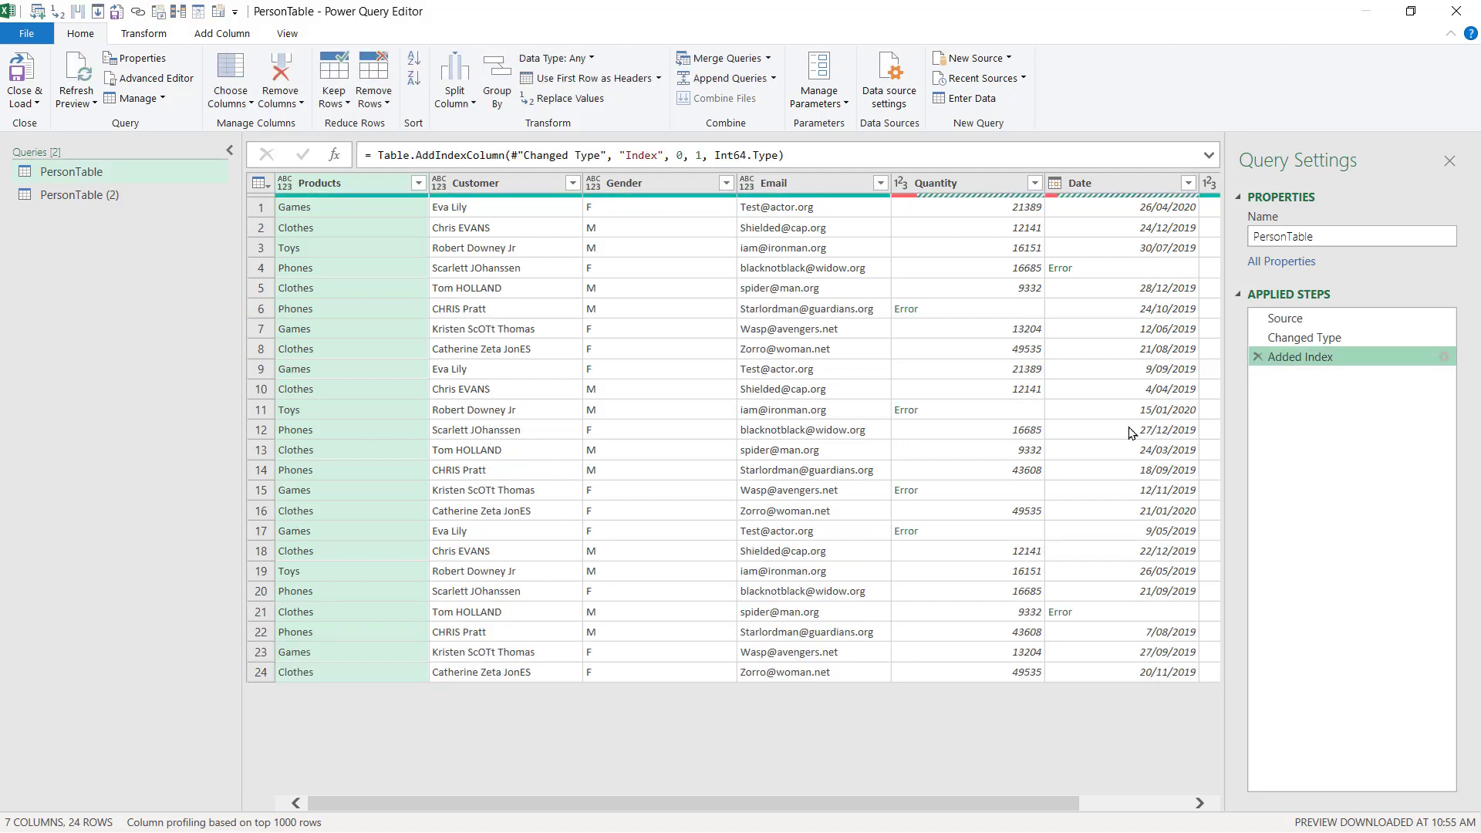
click(949, 187)
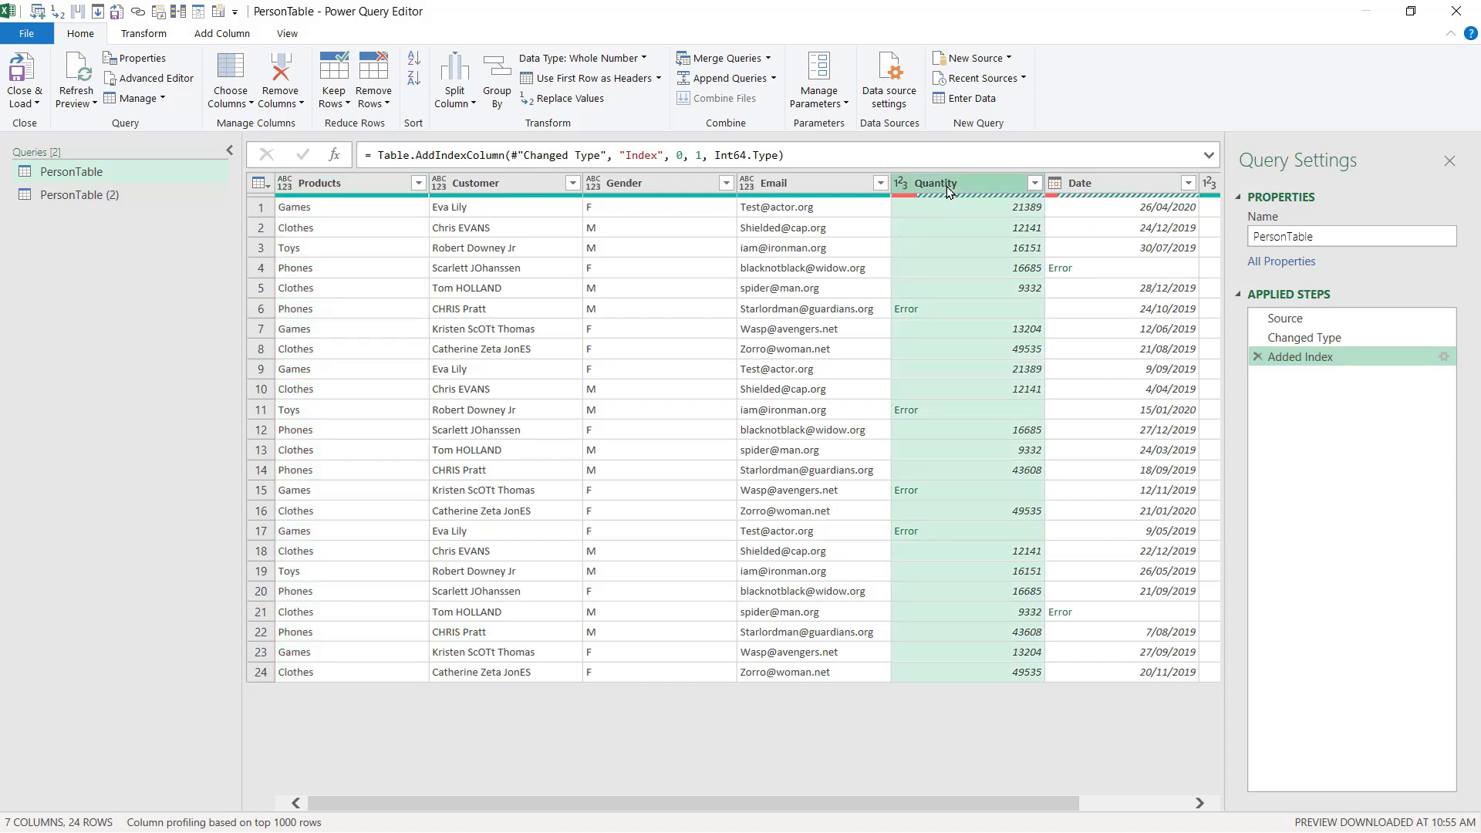
click(1035, 183)
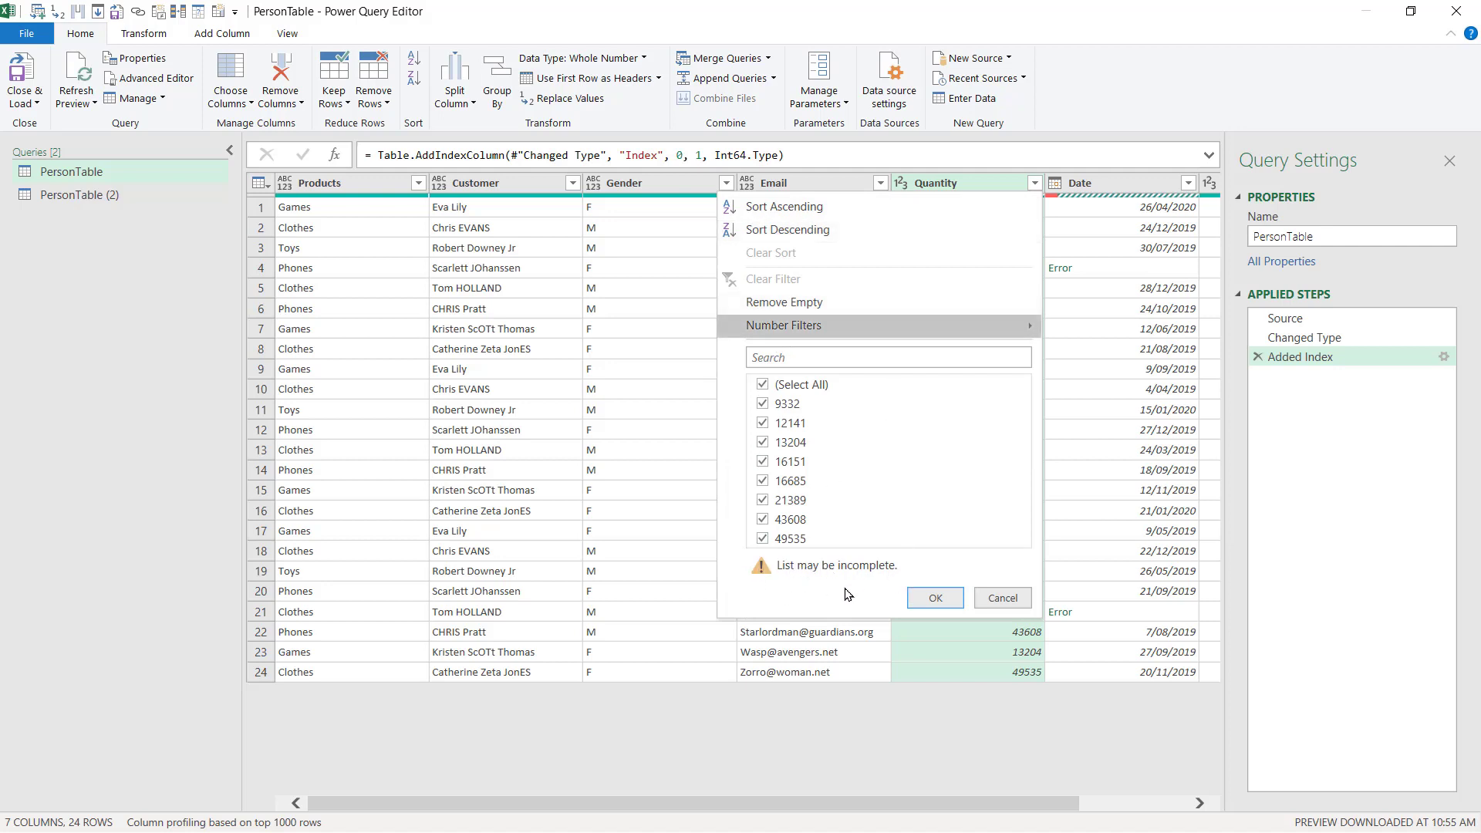
click(805, 190)
click(880, 183)
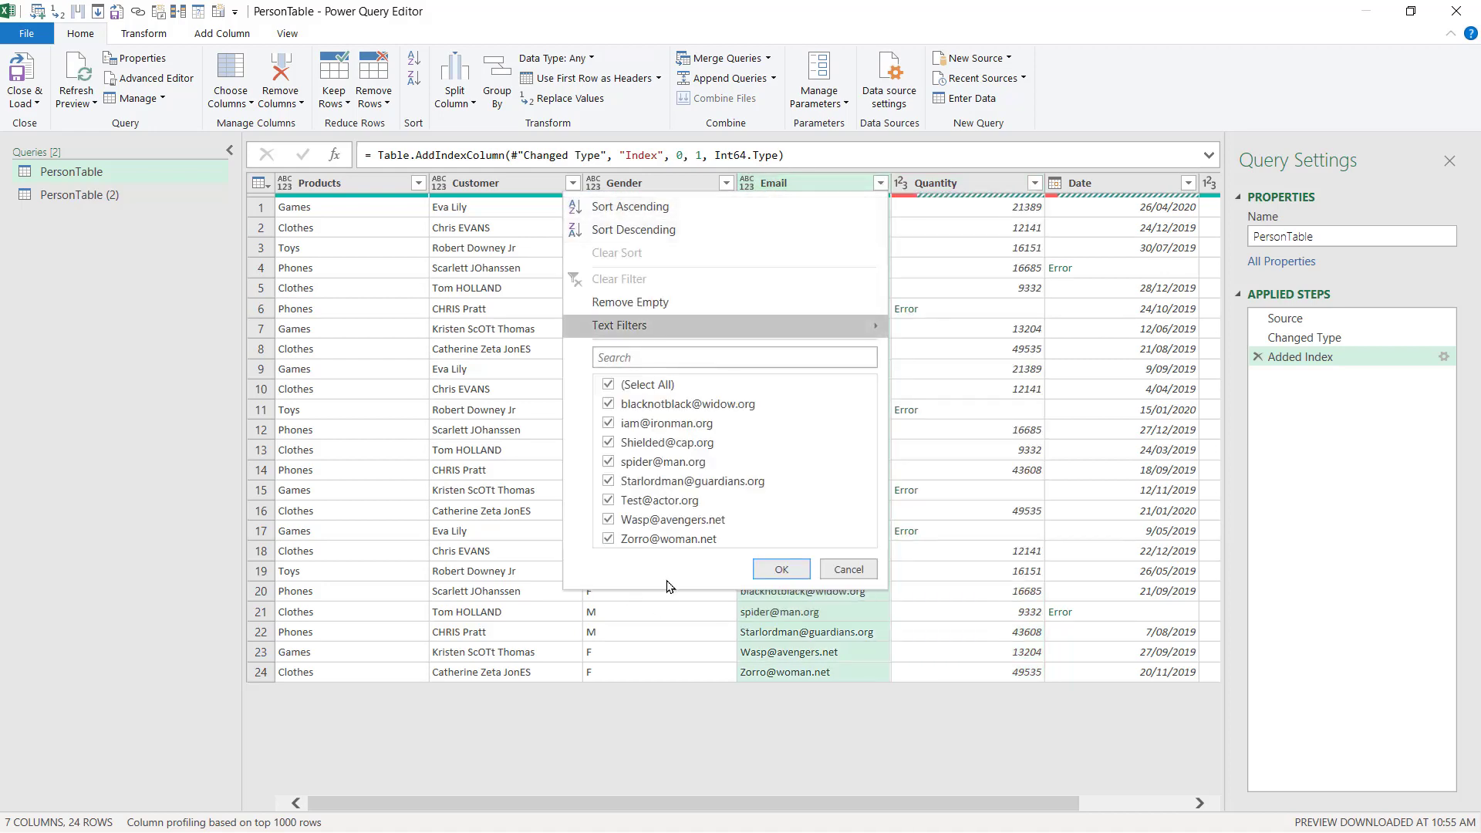
click(1150, 188)
click(1188, 182)
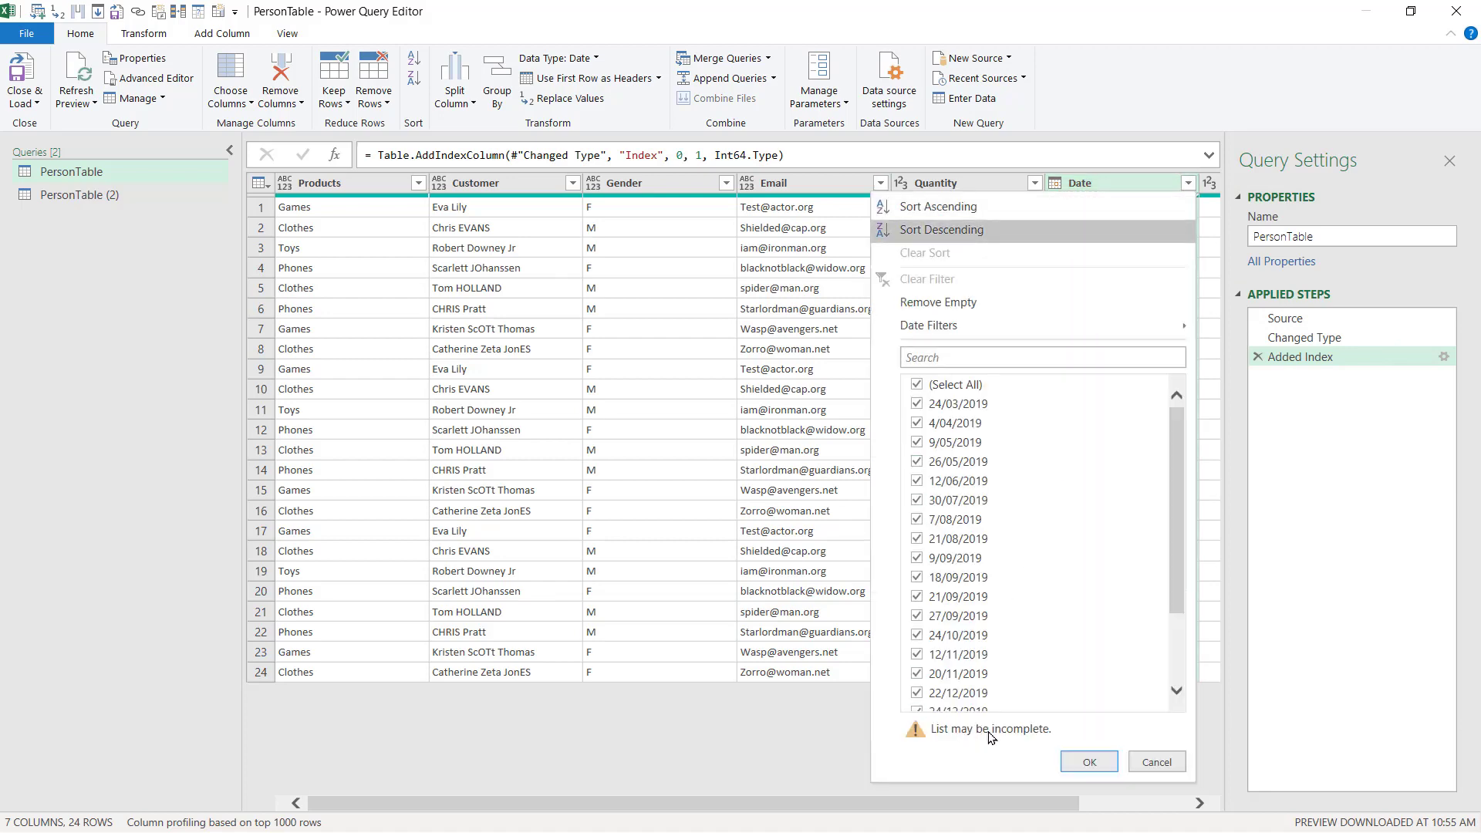
click(1152, 762)
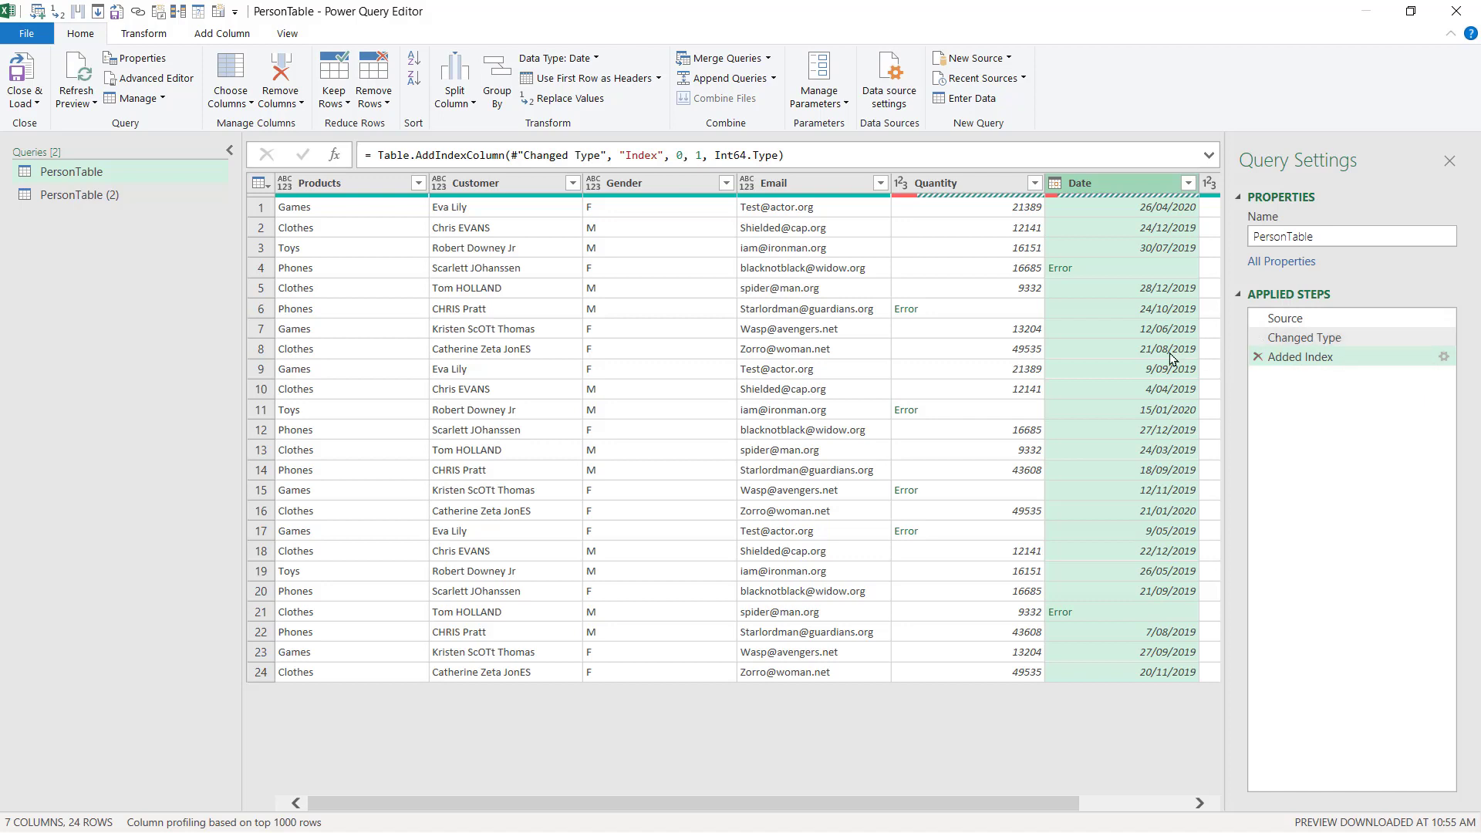
click(1107, 271)
click(969, 309)
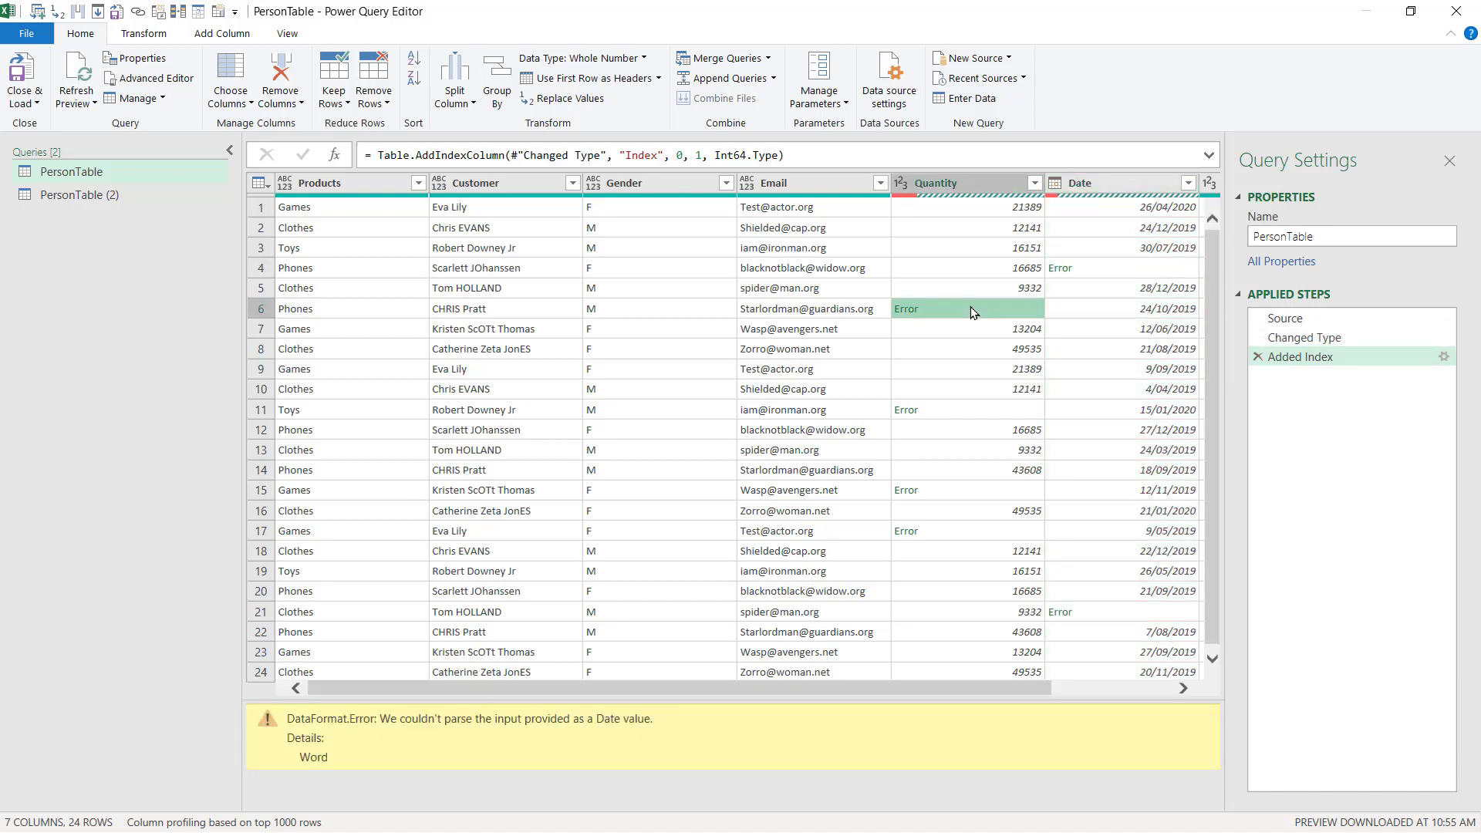
click(1312, 337)
click(1333, 320)
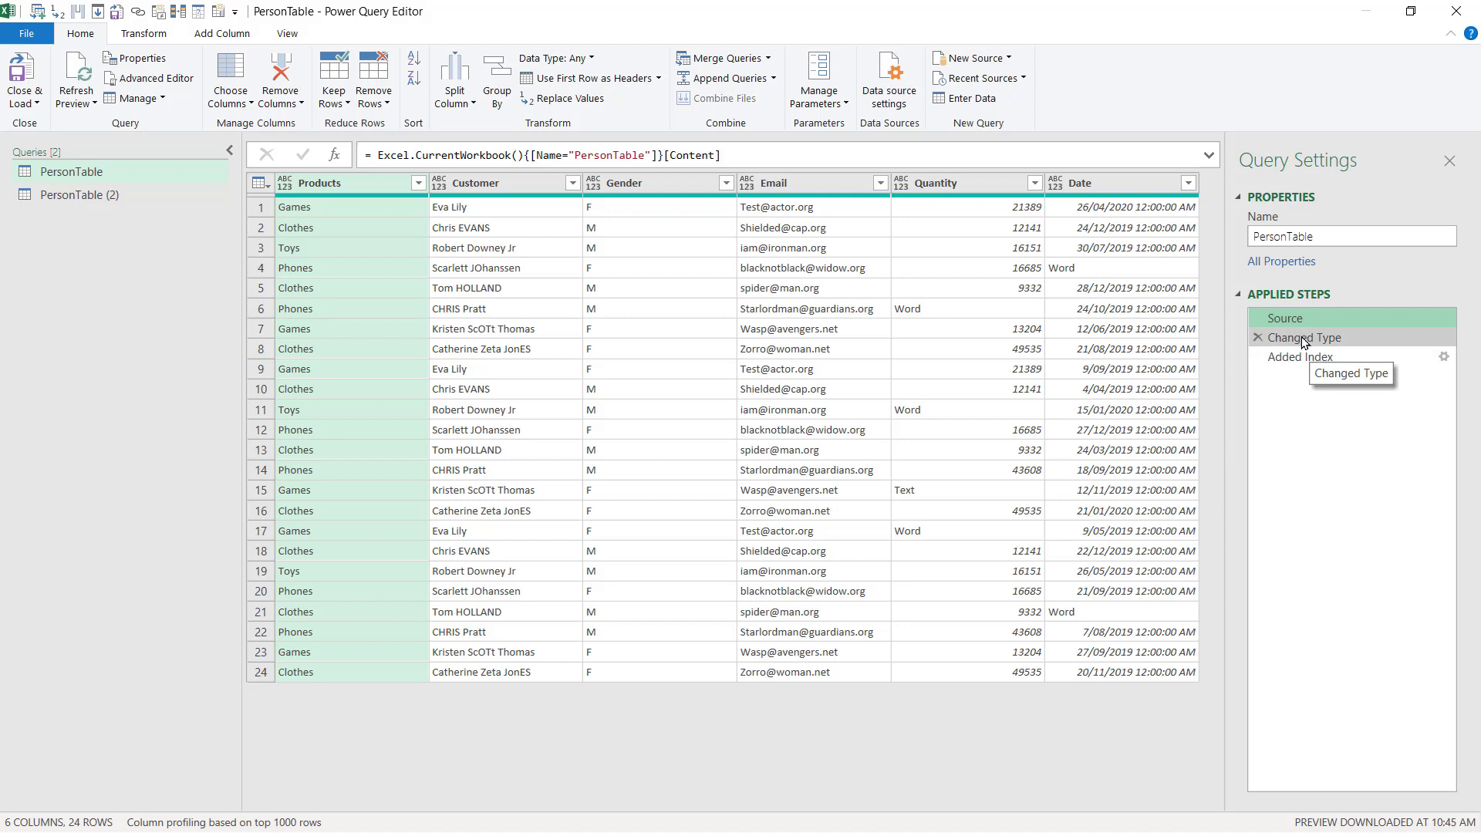
click(1304, 357)
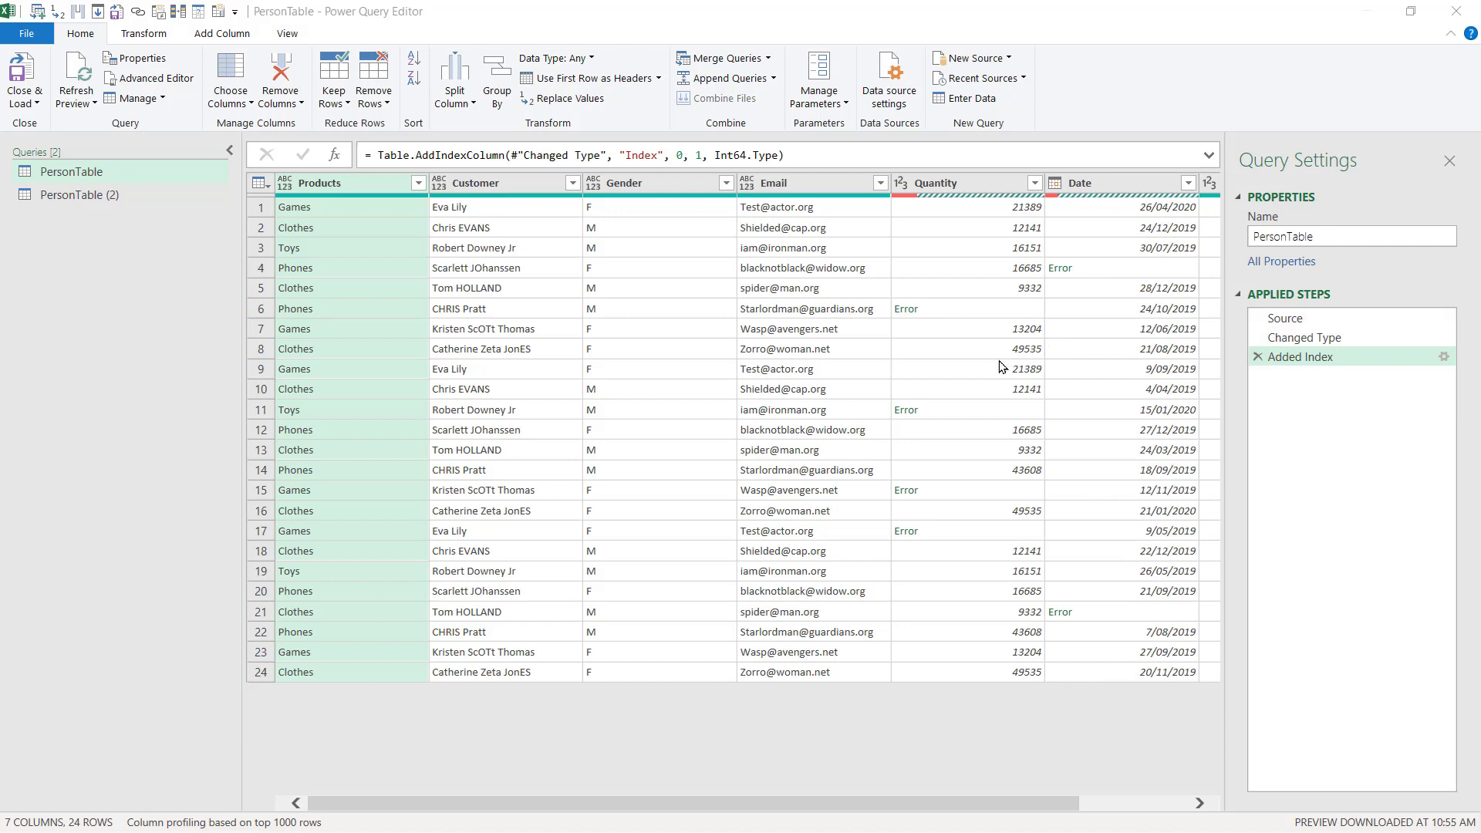
click(835, 188)
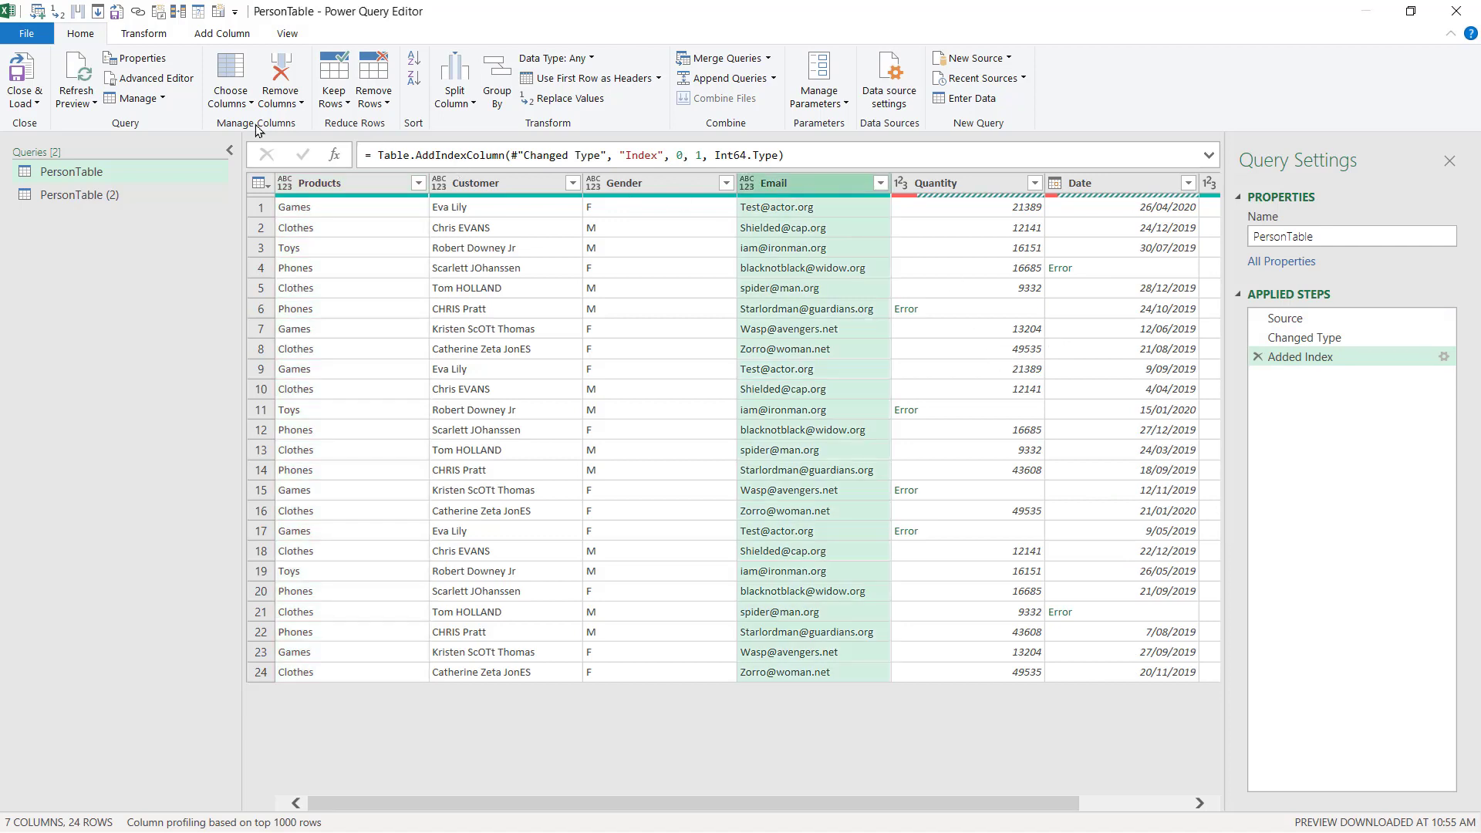
click(457, 97)
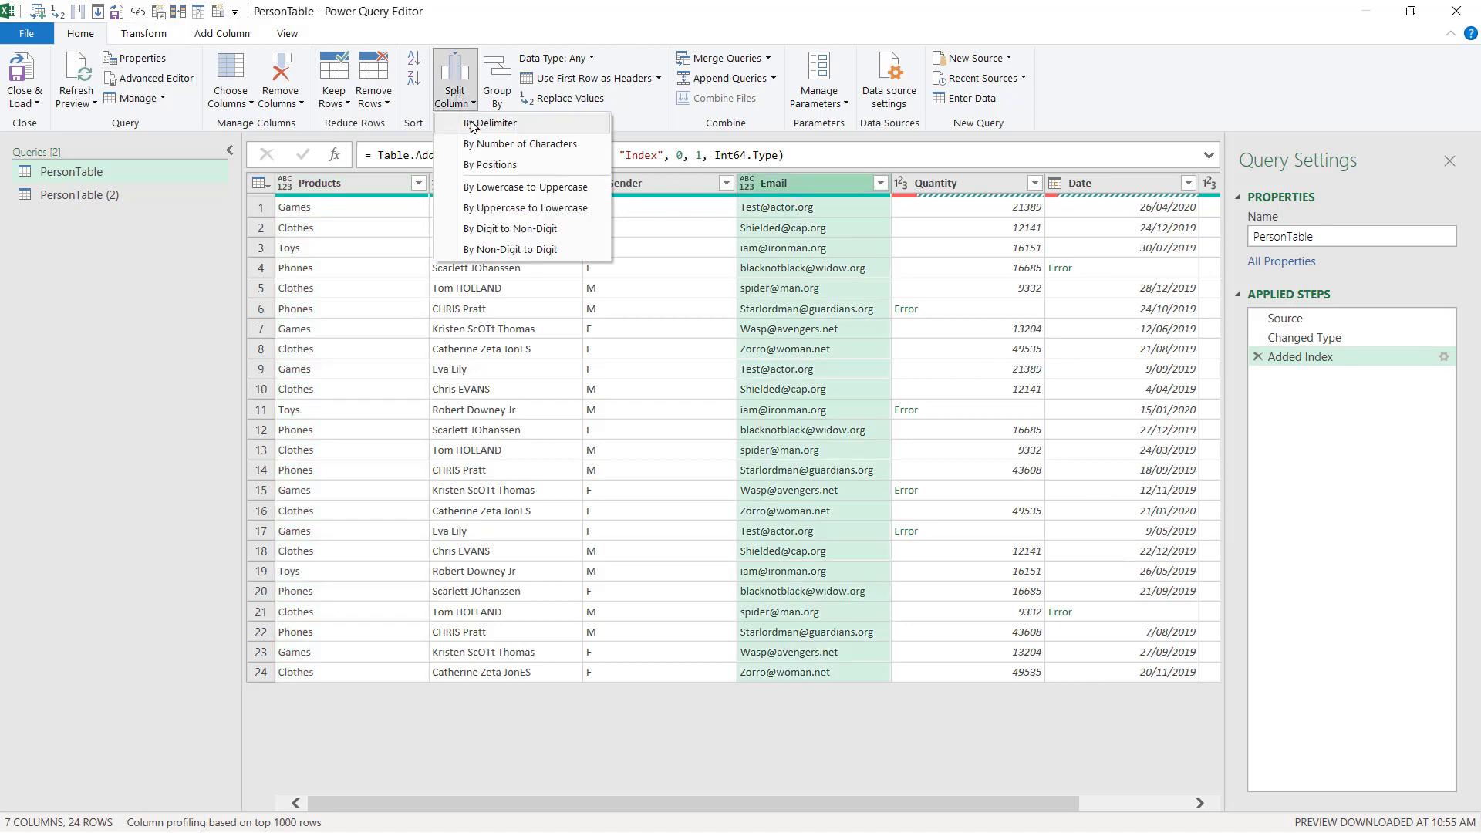
click(493, 124)
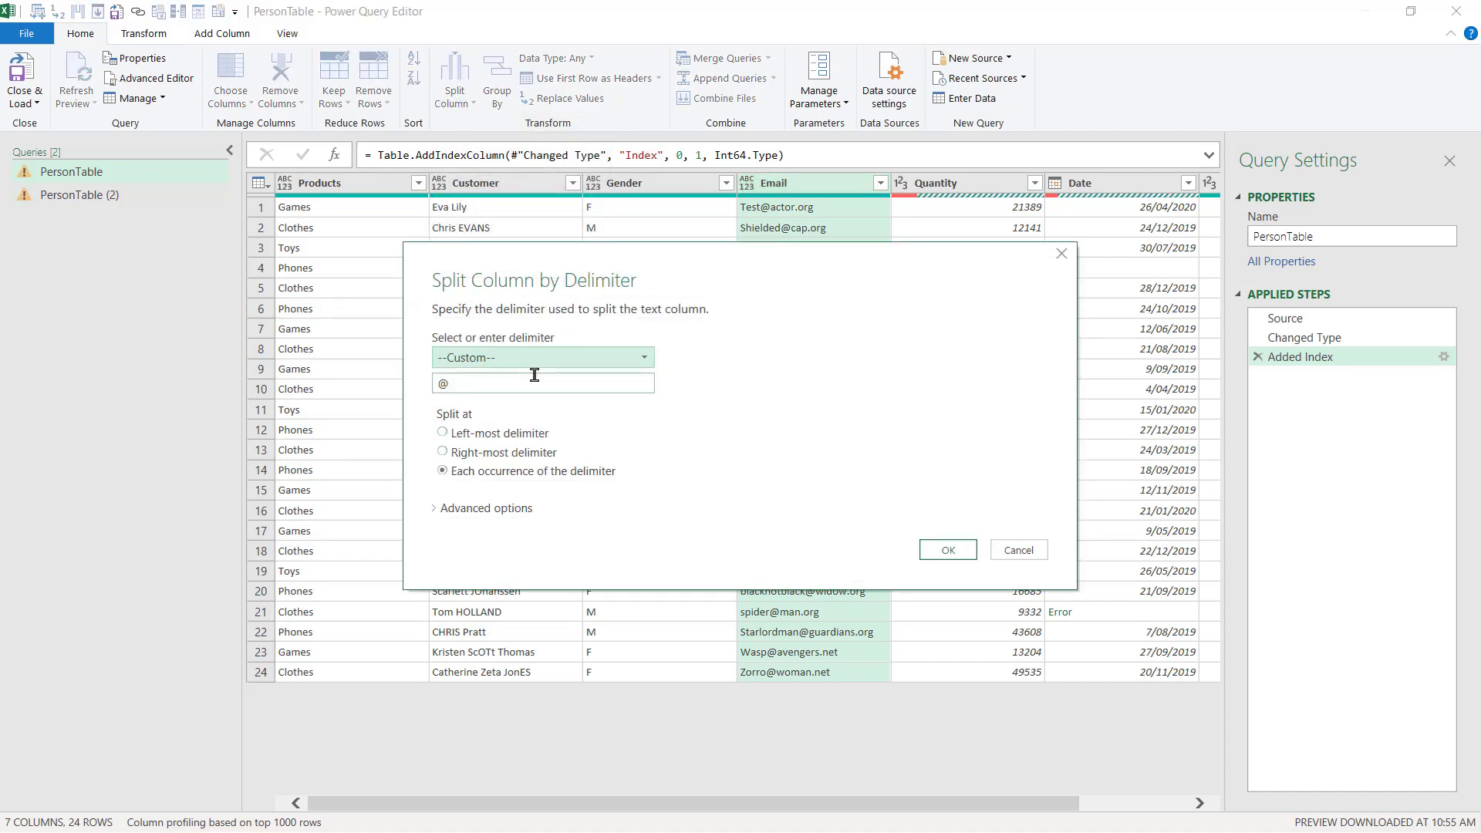
click(948, 550)
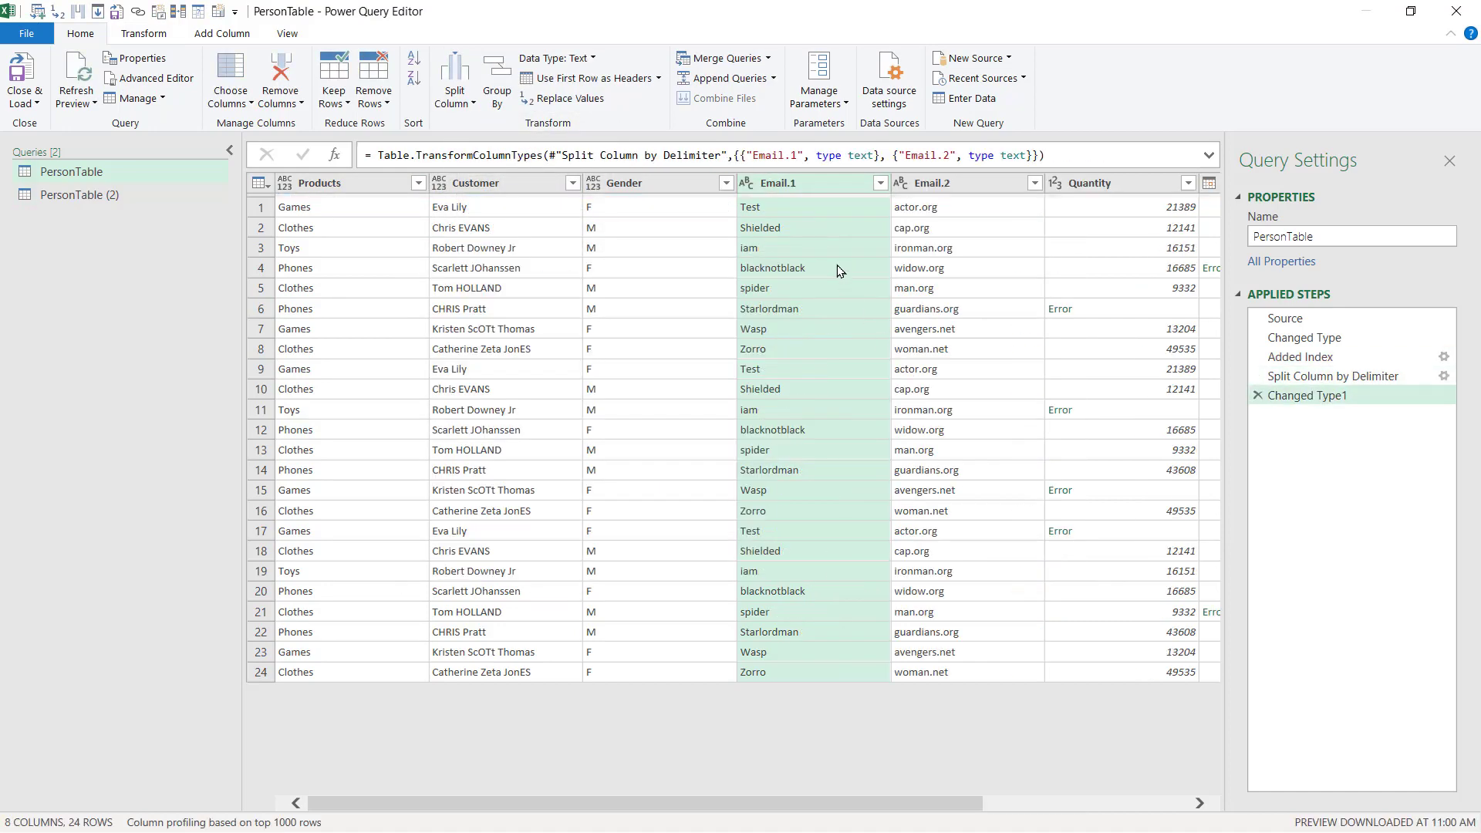
click(1356, 378)
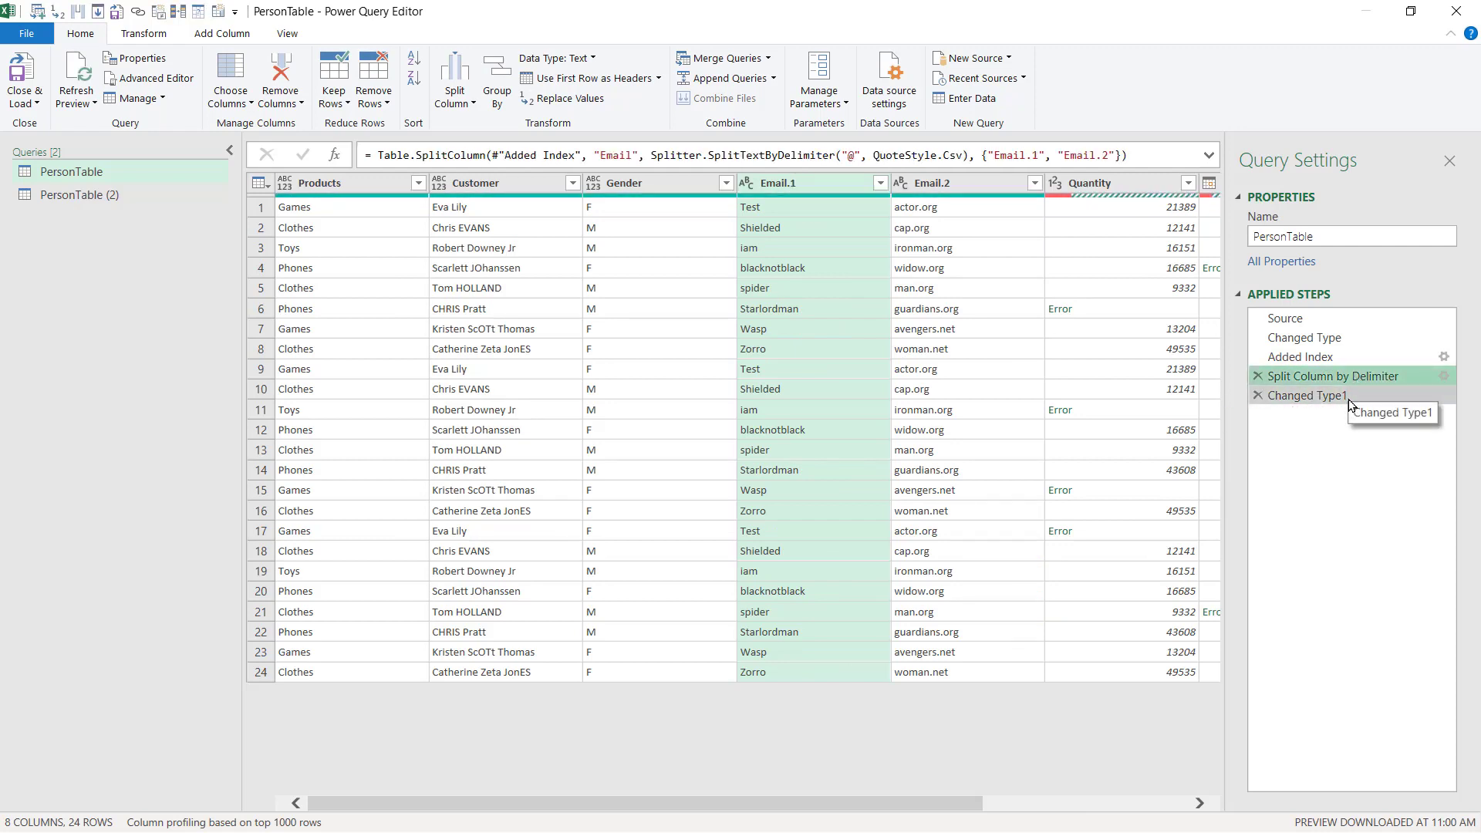
click(1346, 398)
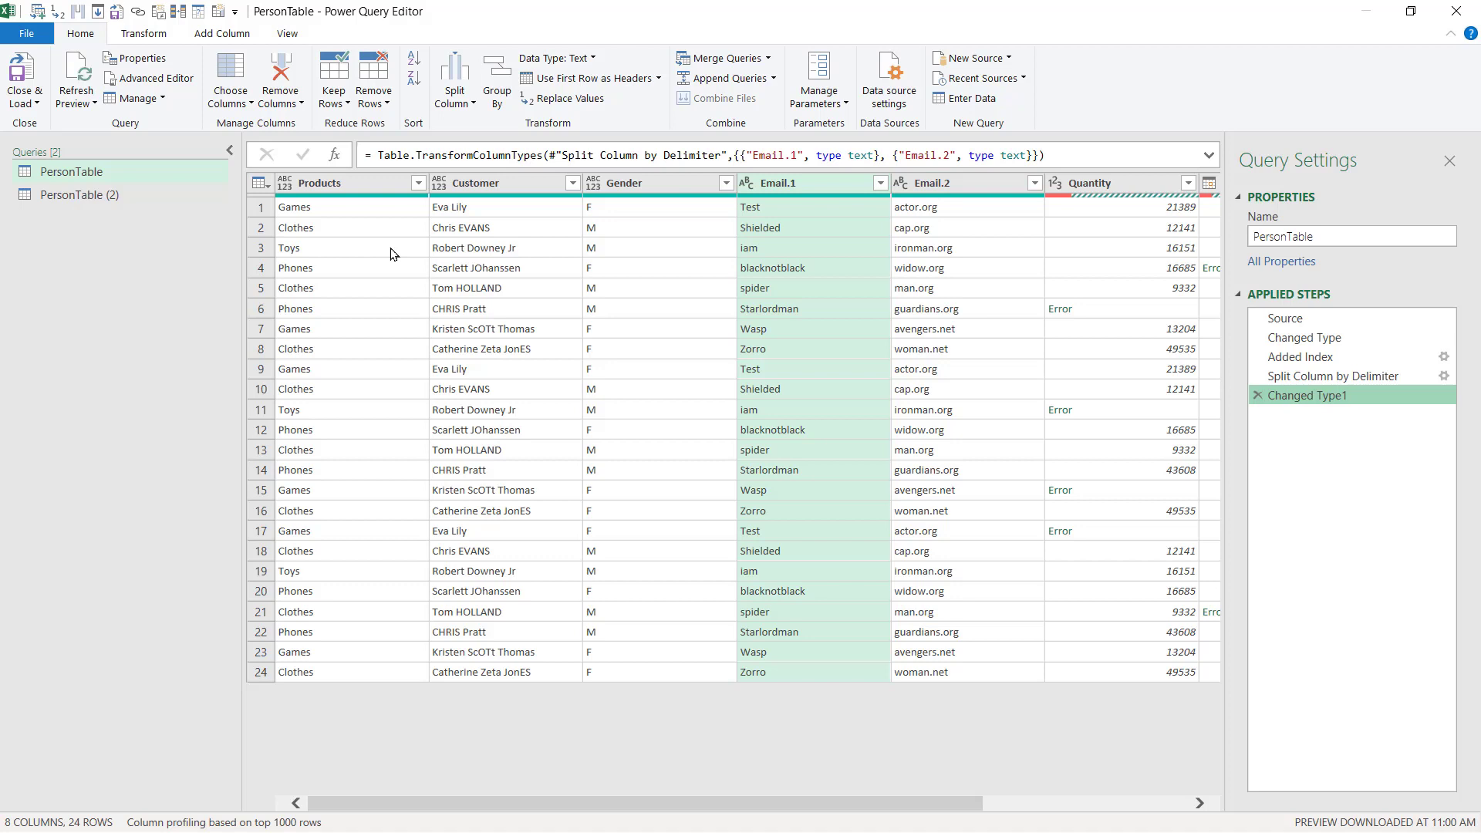
click(463, 258)
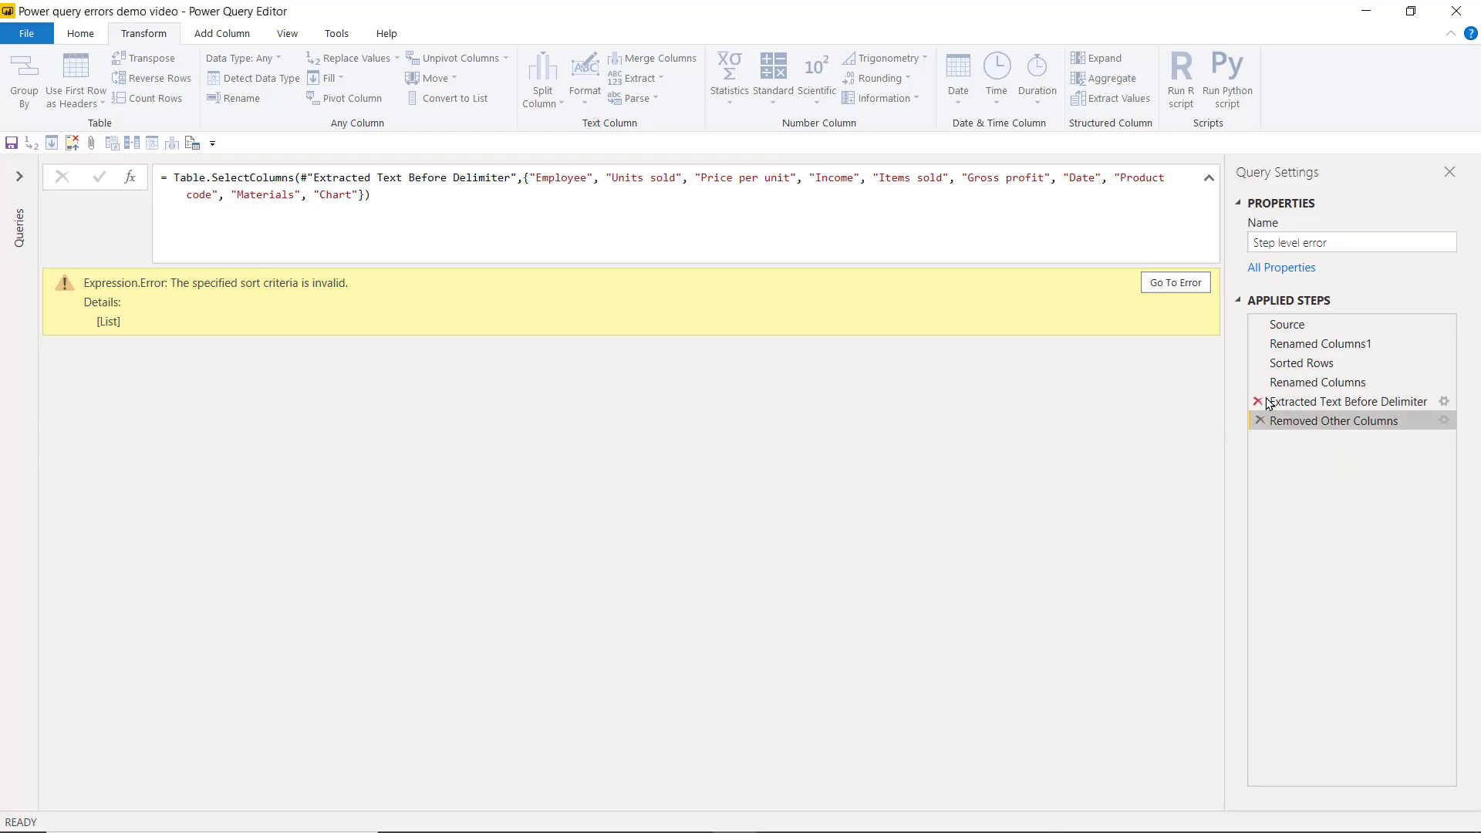
Trace the sort error to the Renamed Columns1 step and delete it so Units sold sorts
click(1165, 285)
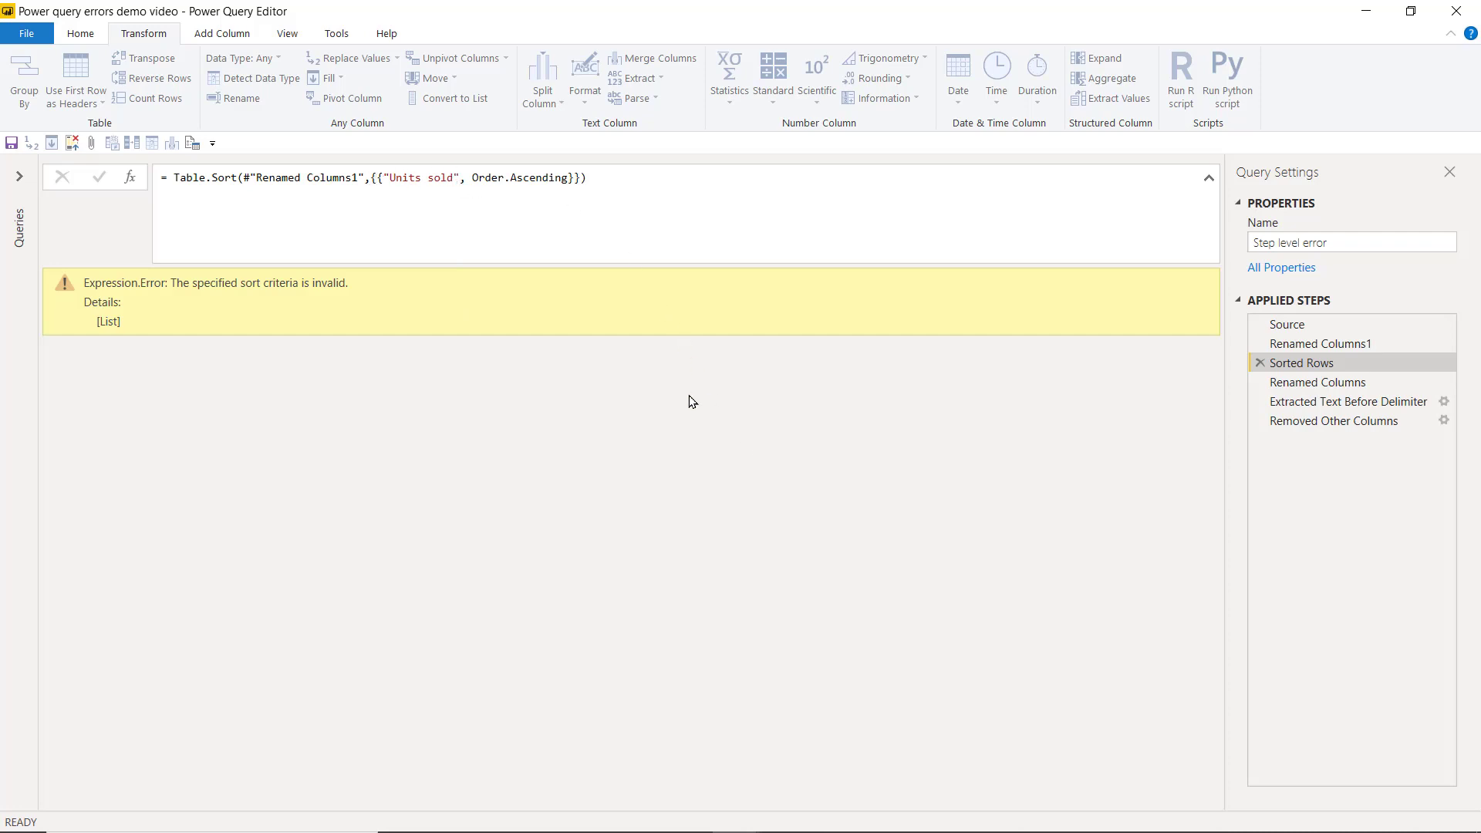
click(1303, 347)
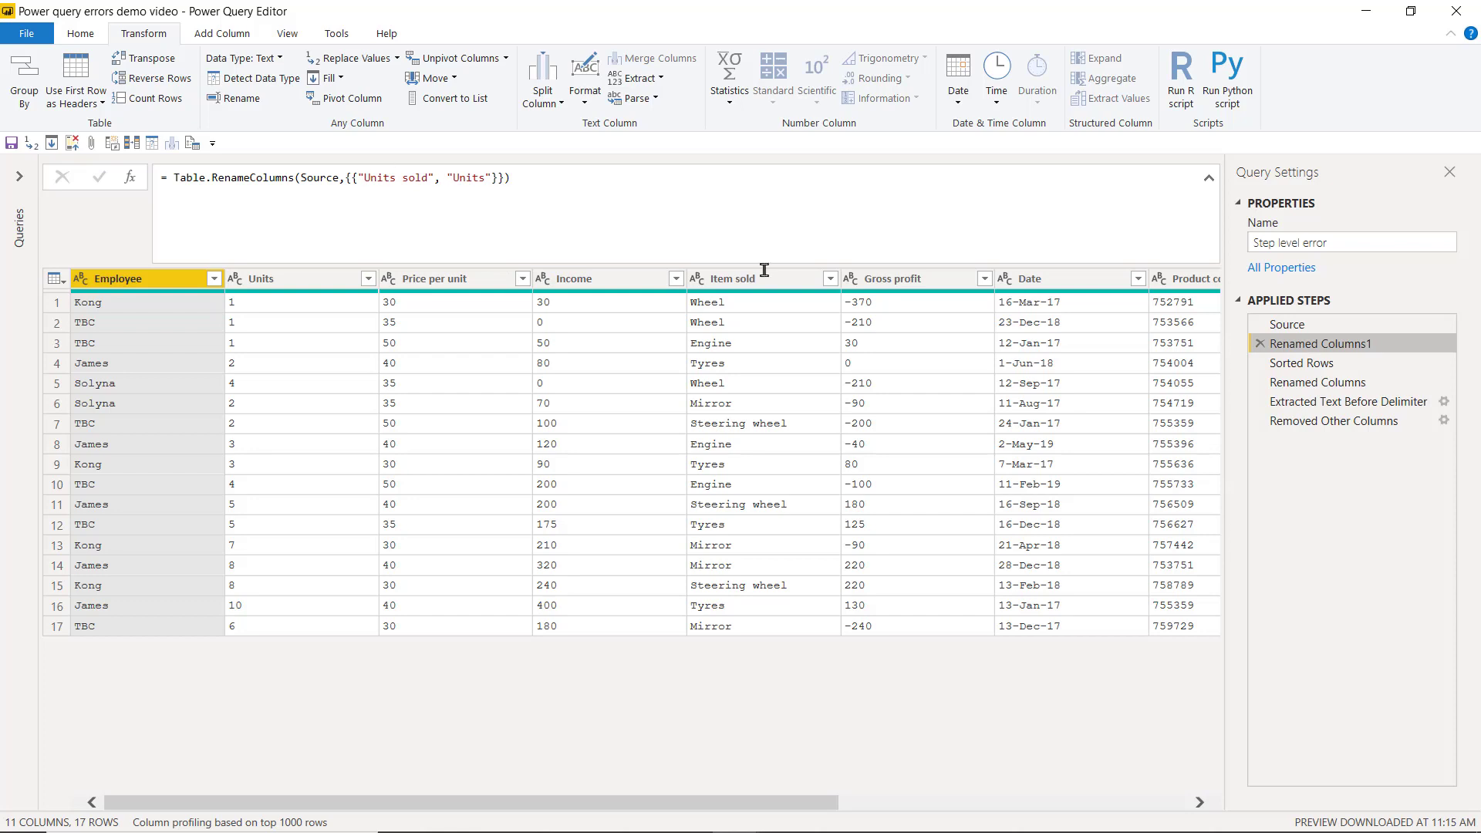
click(1388, 364)
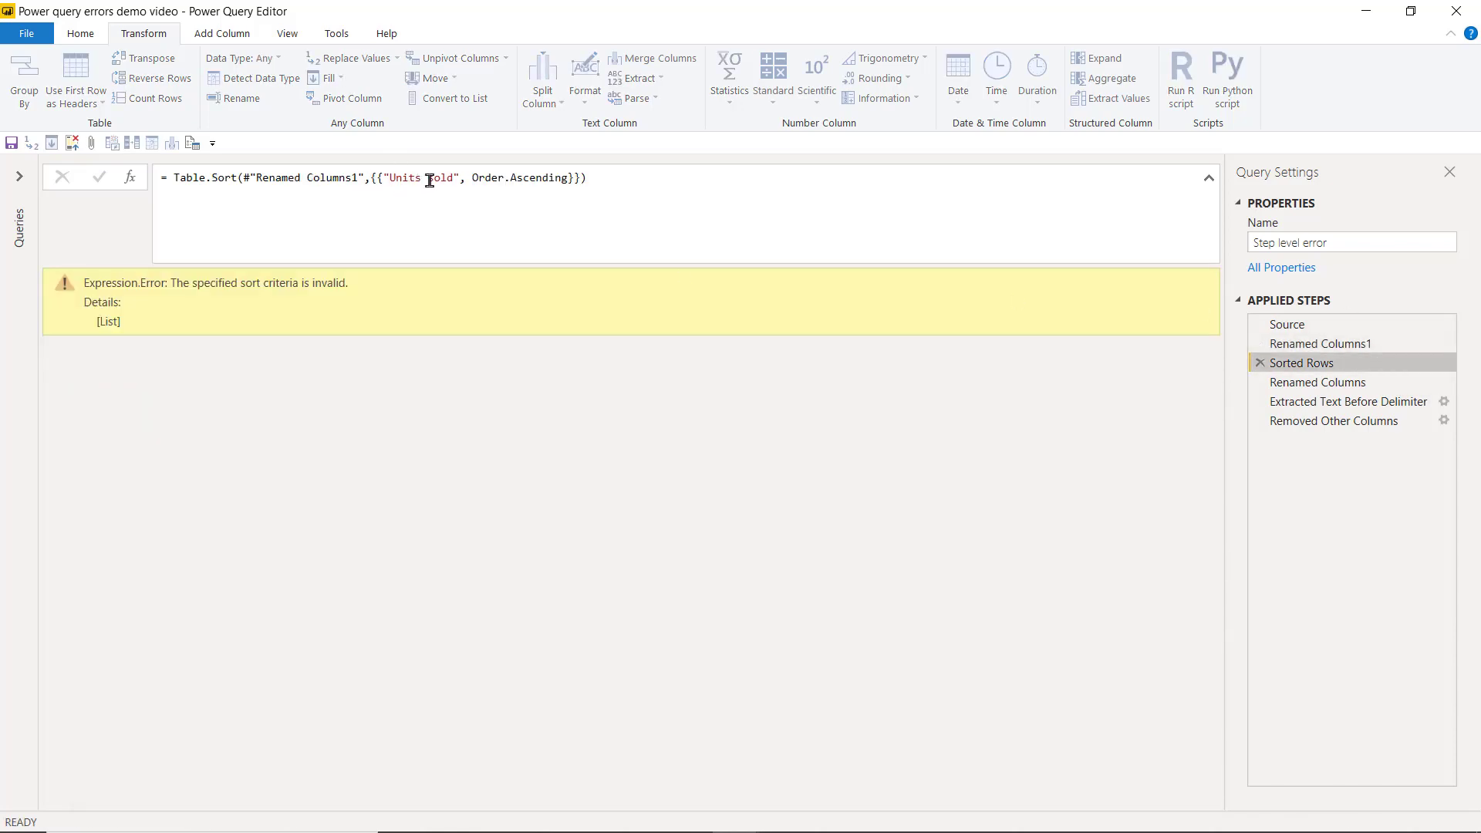
click(1328, 344)
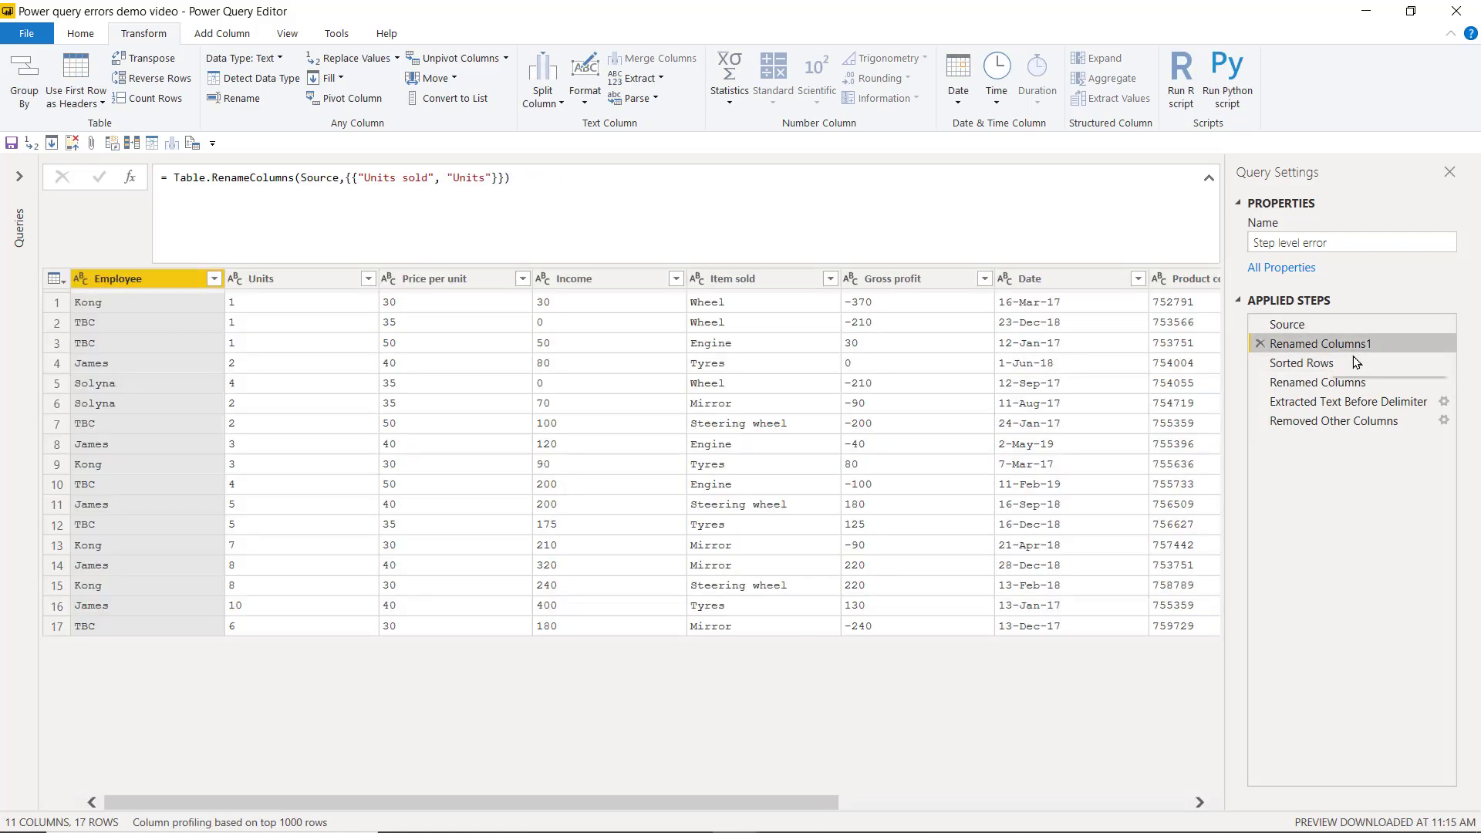
click(1262, 347)
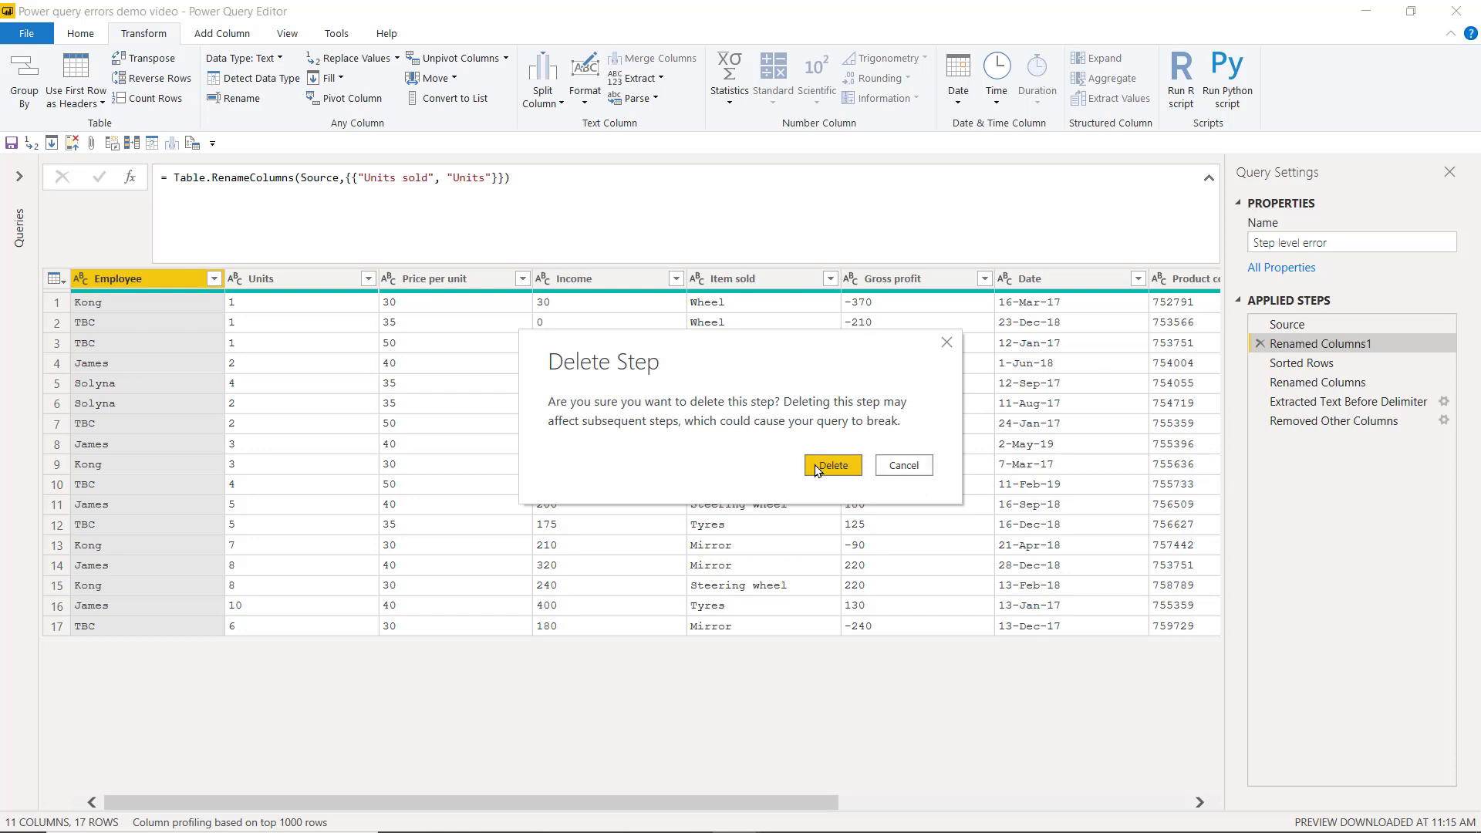
click(821, 467)
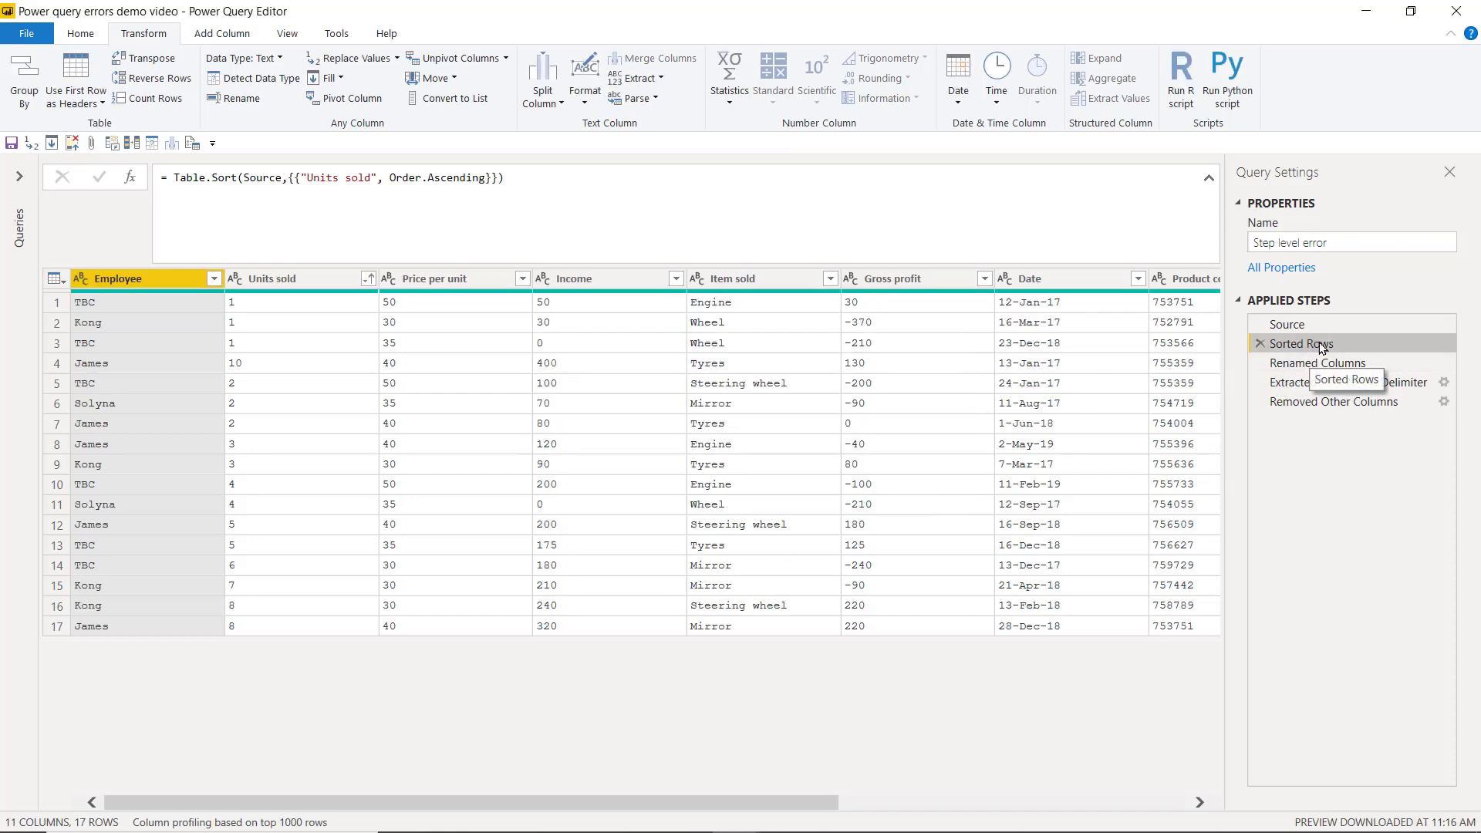
Trace the Removed Other Columns error back to the Renamed Columns step
click(1320, 405)
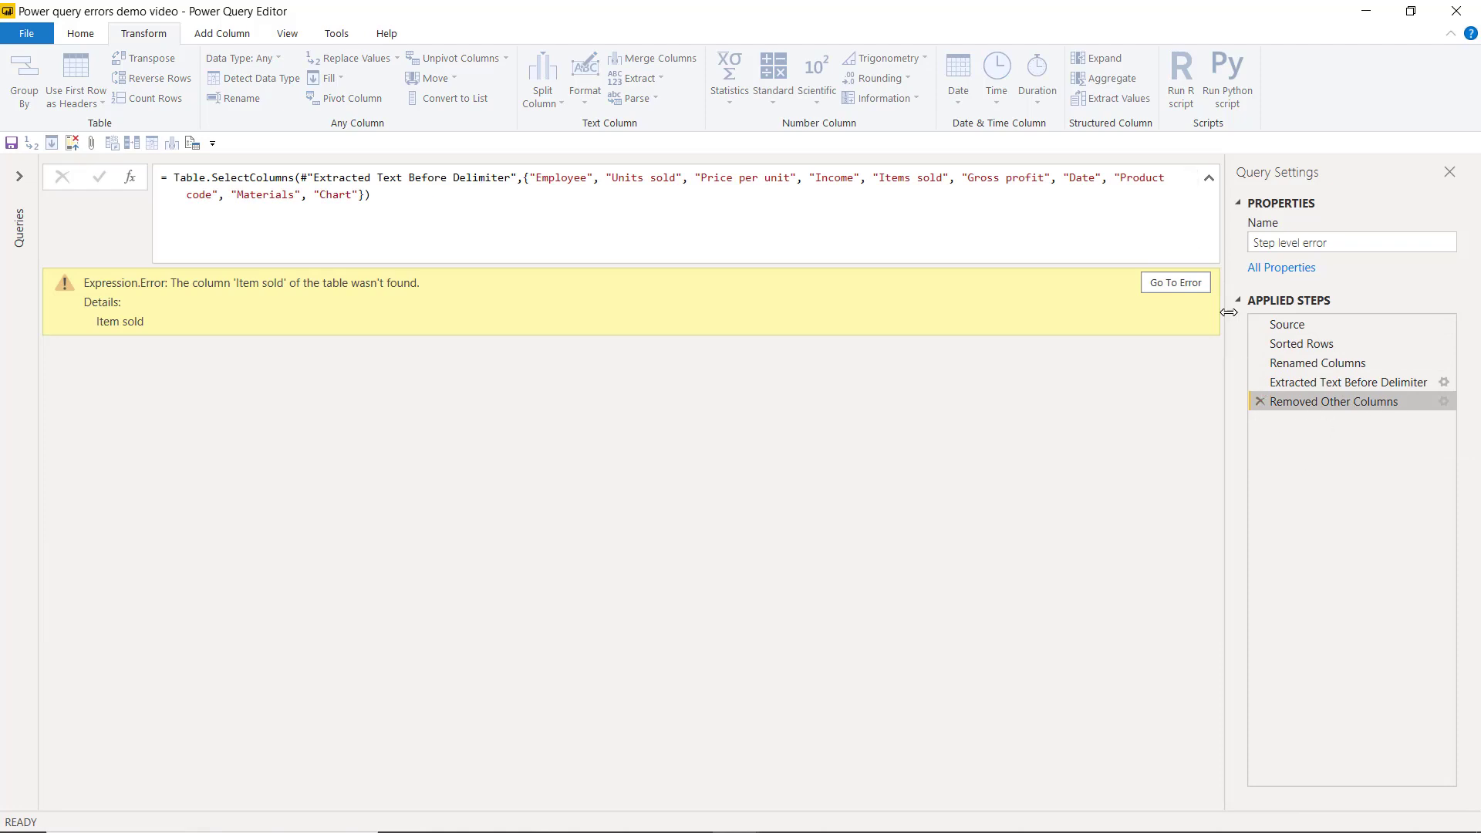
click(1173, 283)
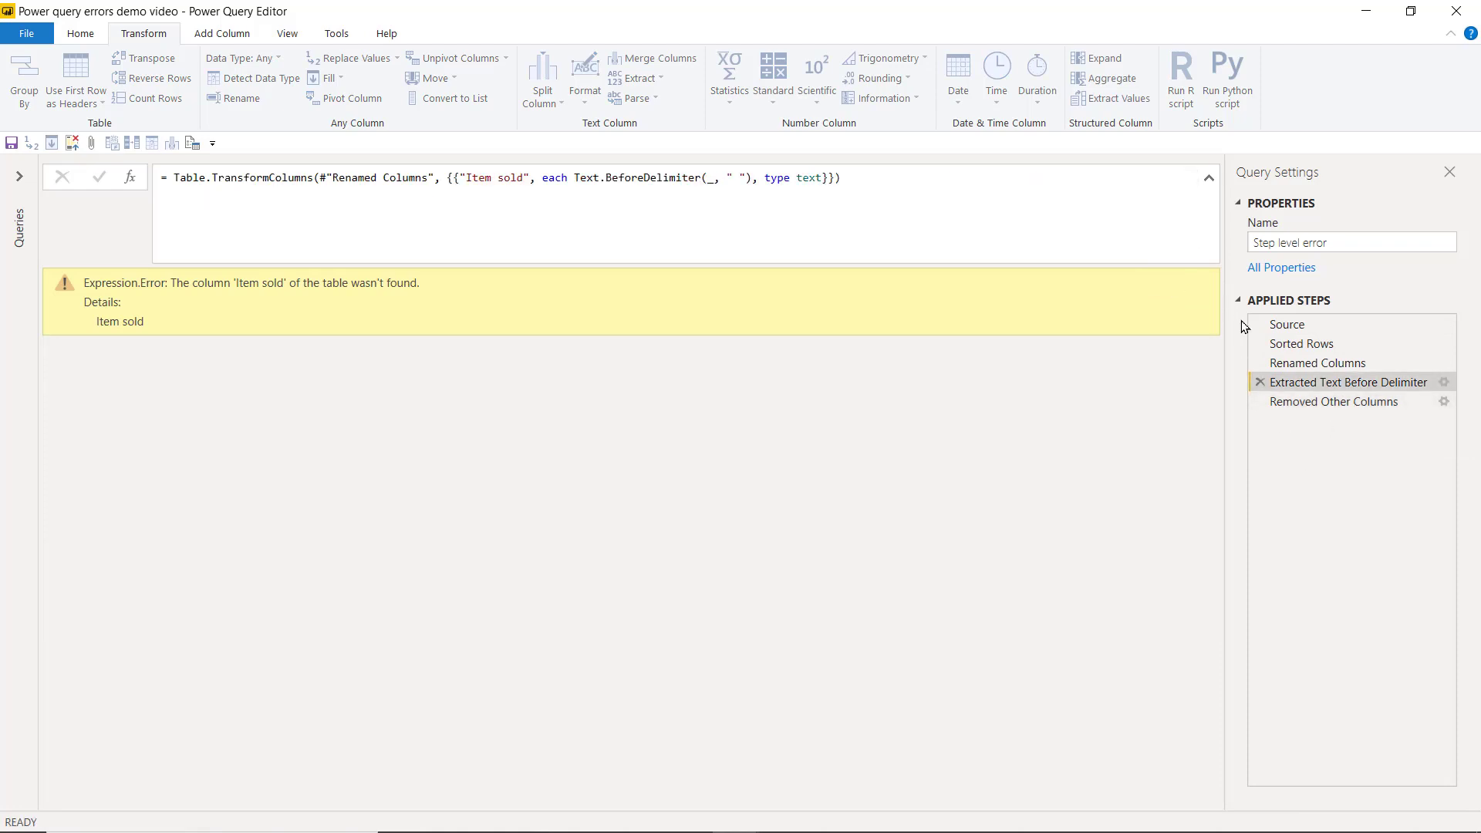
click(1336, 367)
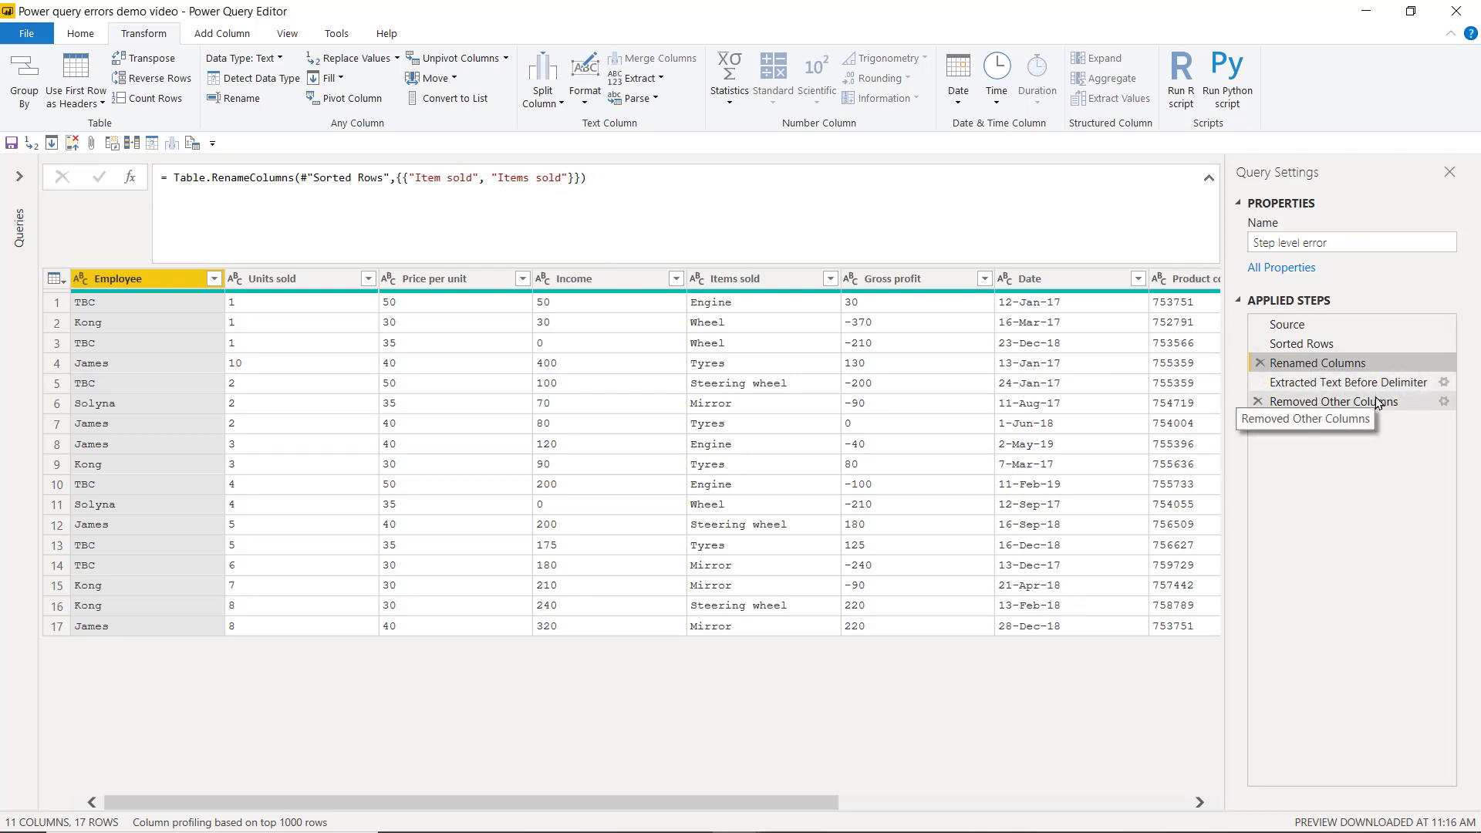
click(1312, 401)
Reorder Renamed Columns up after Source, then delete the Removed Other Columns step
drag(1337, 363, 1342, 342)
click(1344, 381)
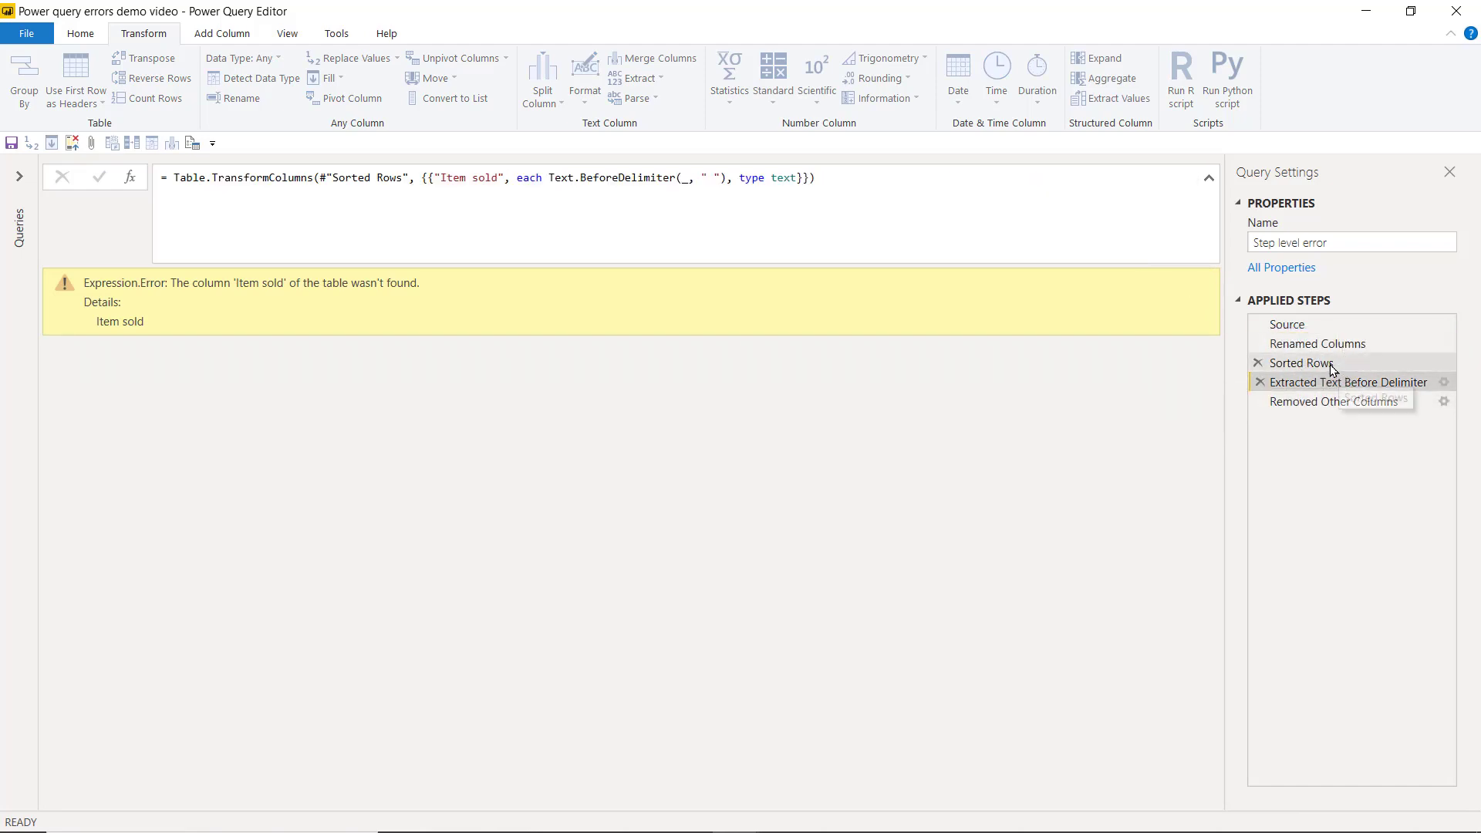
drag(1342, 344, 1312, 387)
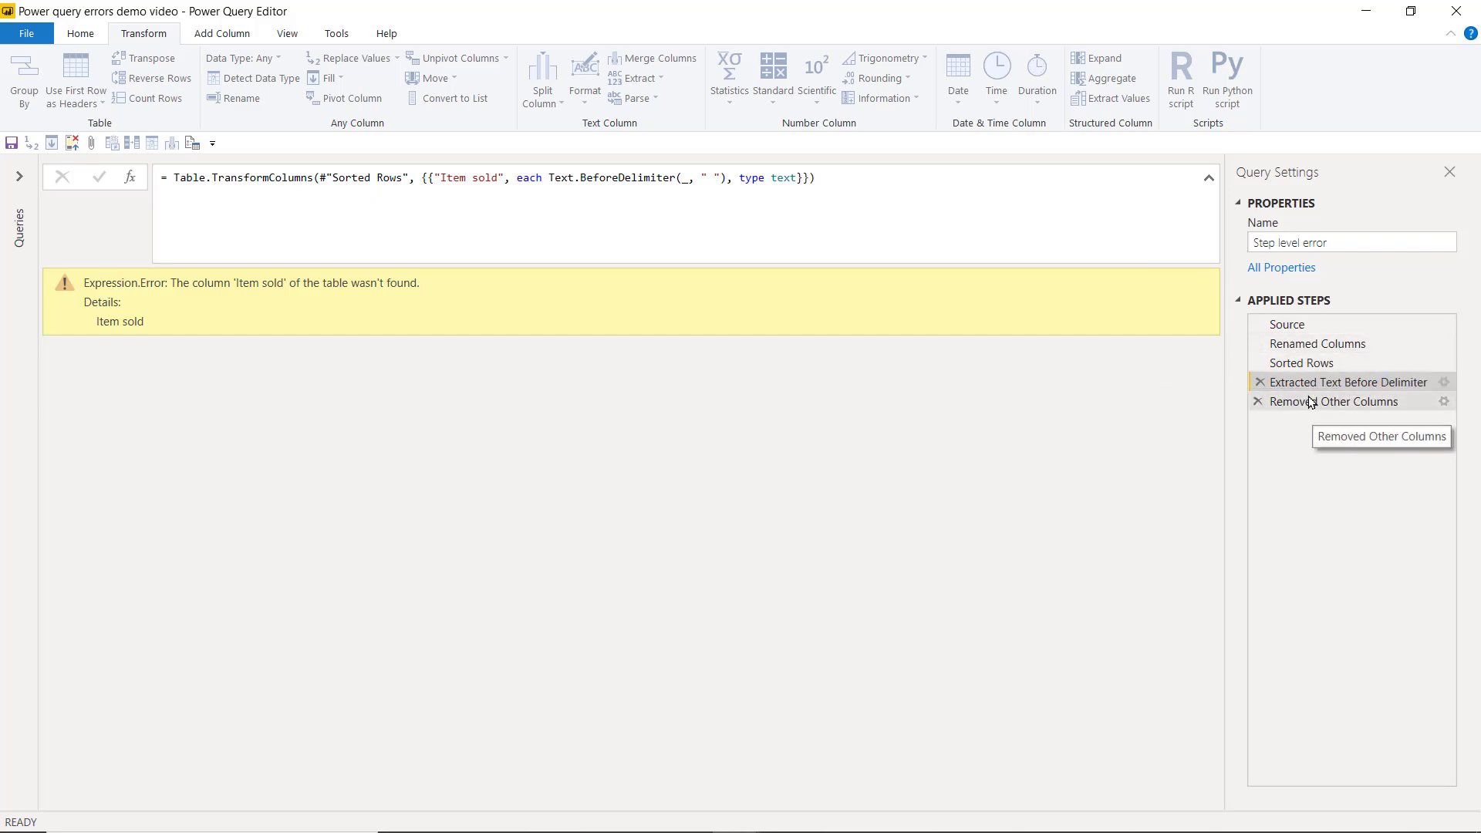
click(1314, 401)
click(1259, 403)
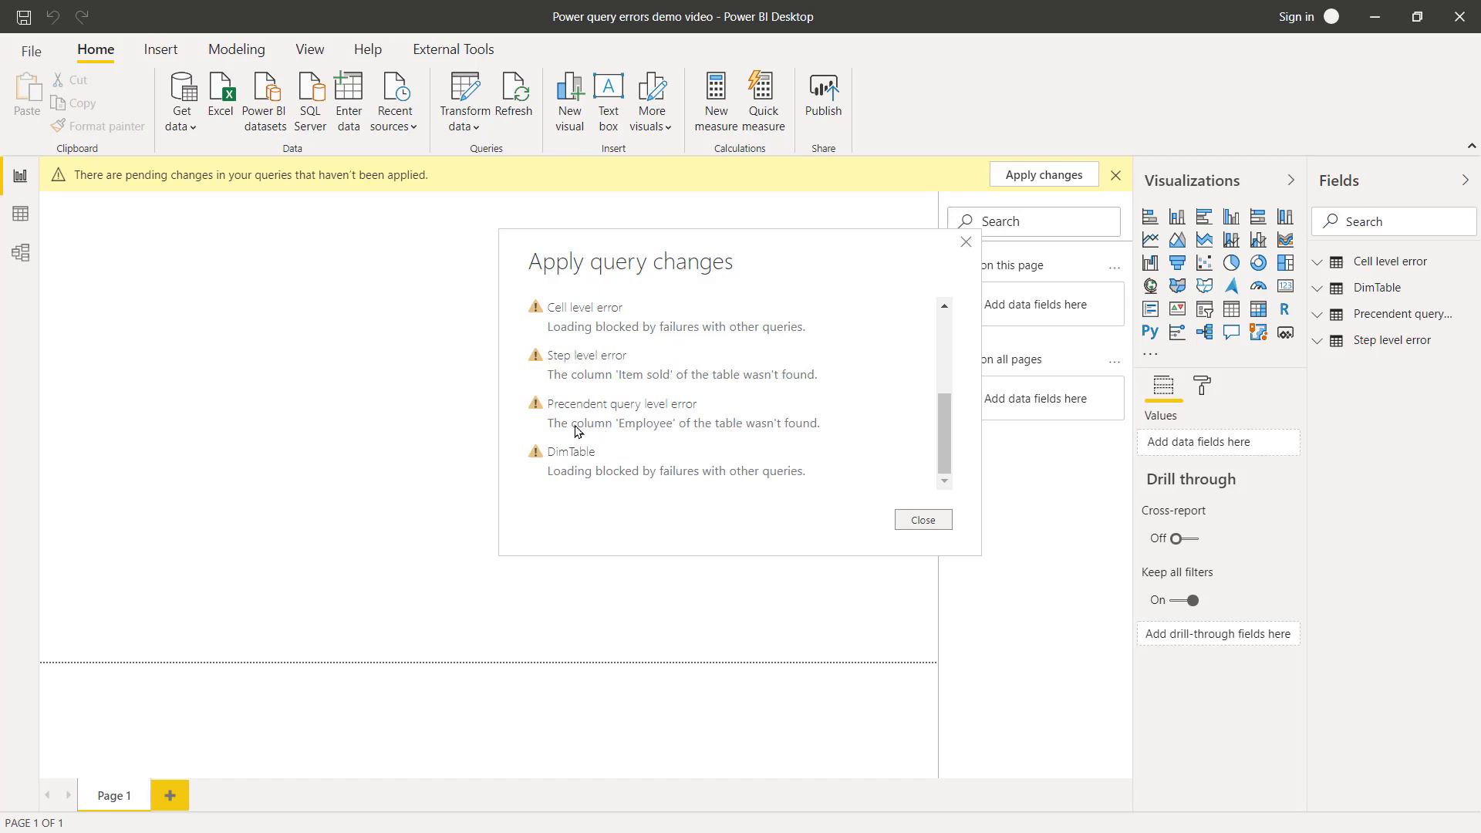
Scroll through the Apply query changes error list, including column 'Item sold' not found, and close it
mouse_move(943, 422)
mouse_down()
mouse_move(936, 358)
mouse_move(937, 426)
mouse_up()
drag(800, 255, 690, 217)
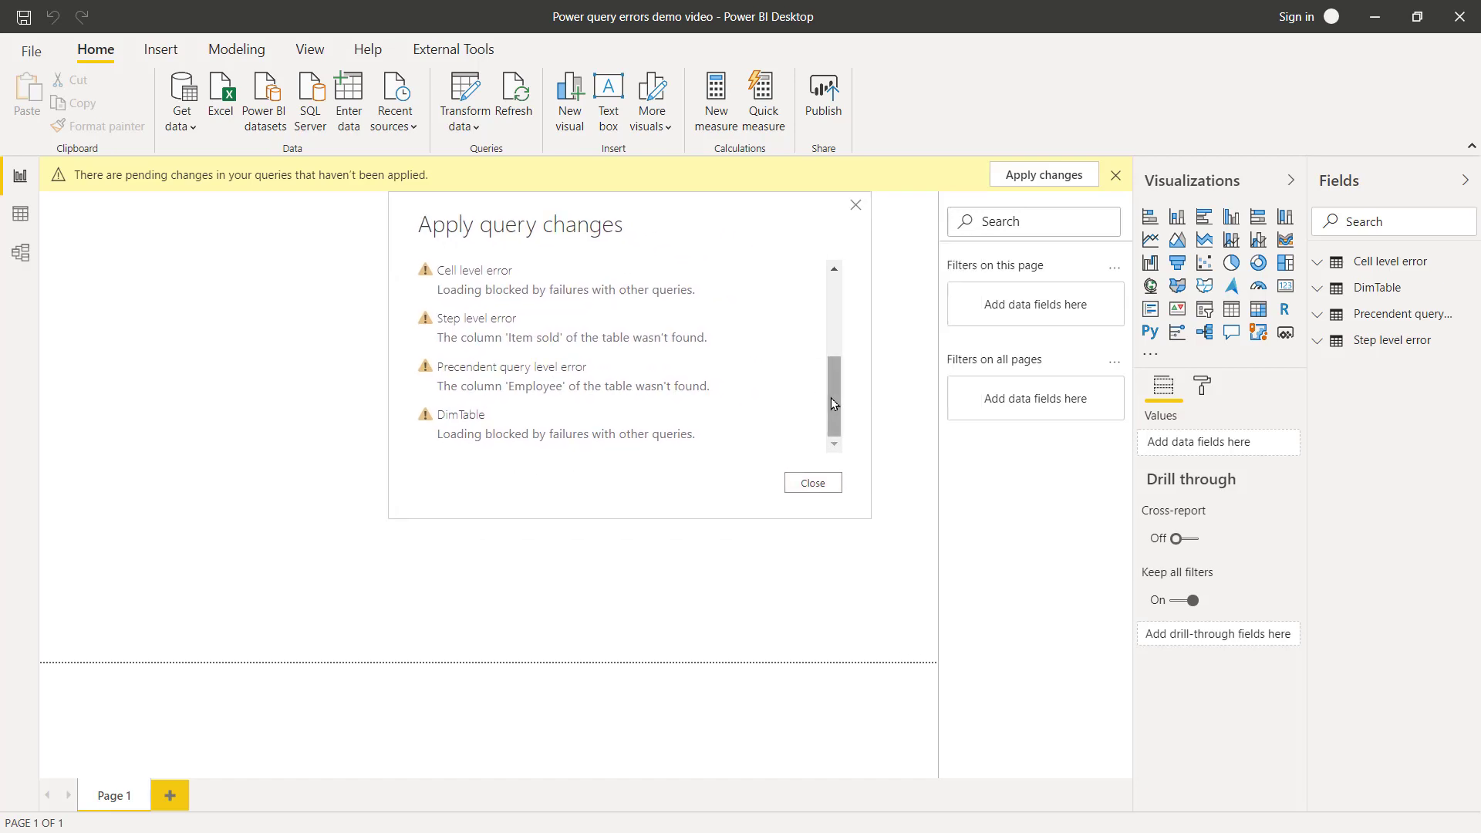
drag(836, 404, 840, 321)
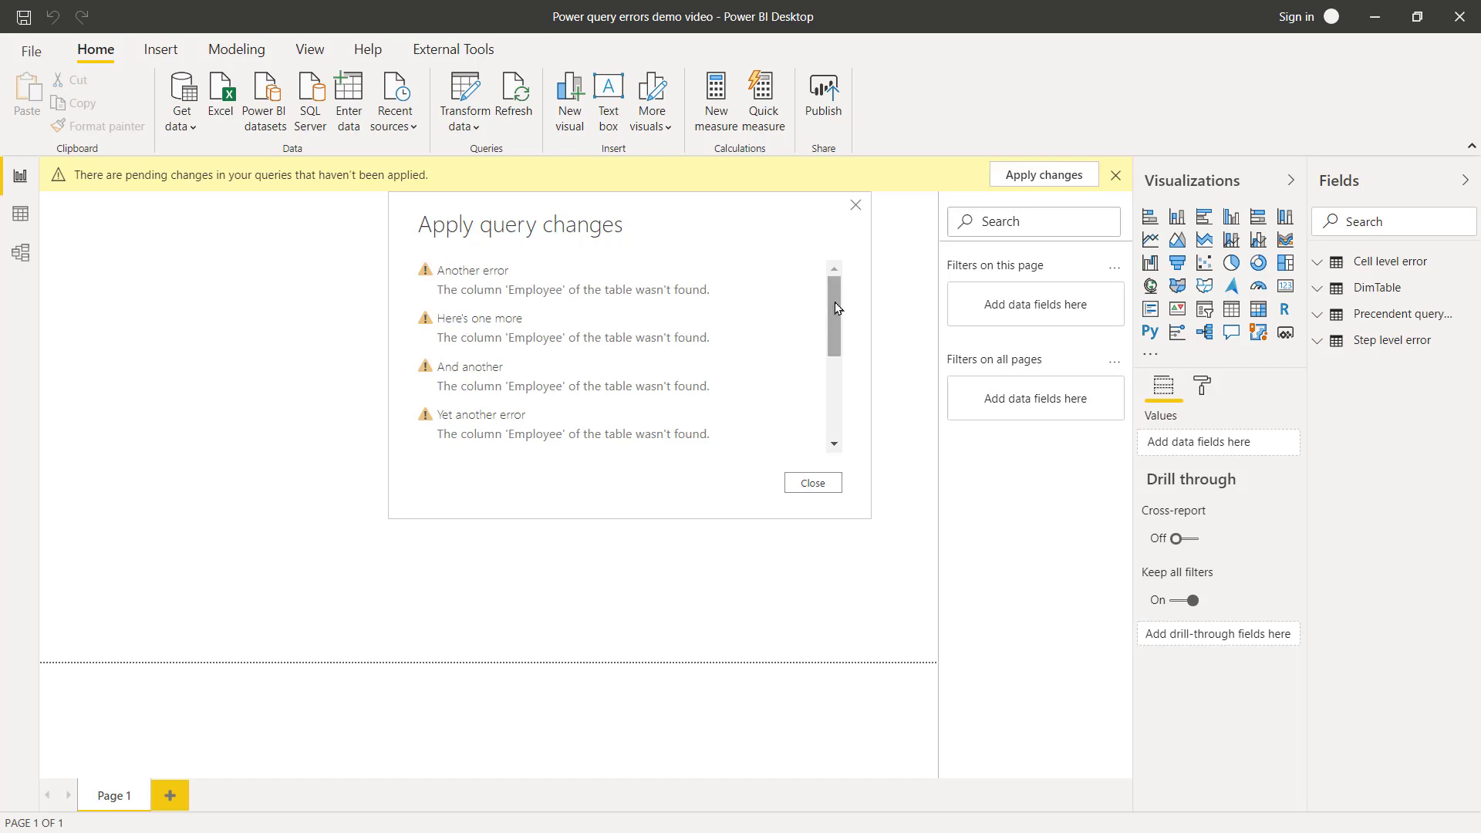
drag(833, 295, 841, 401)
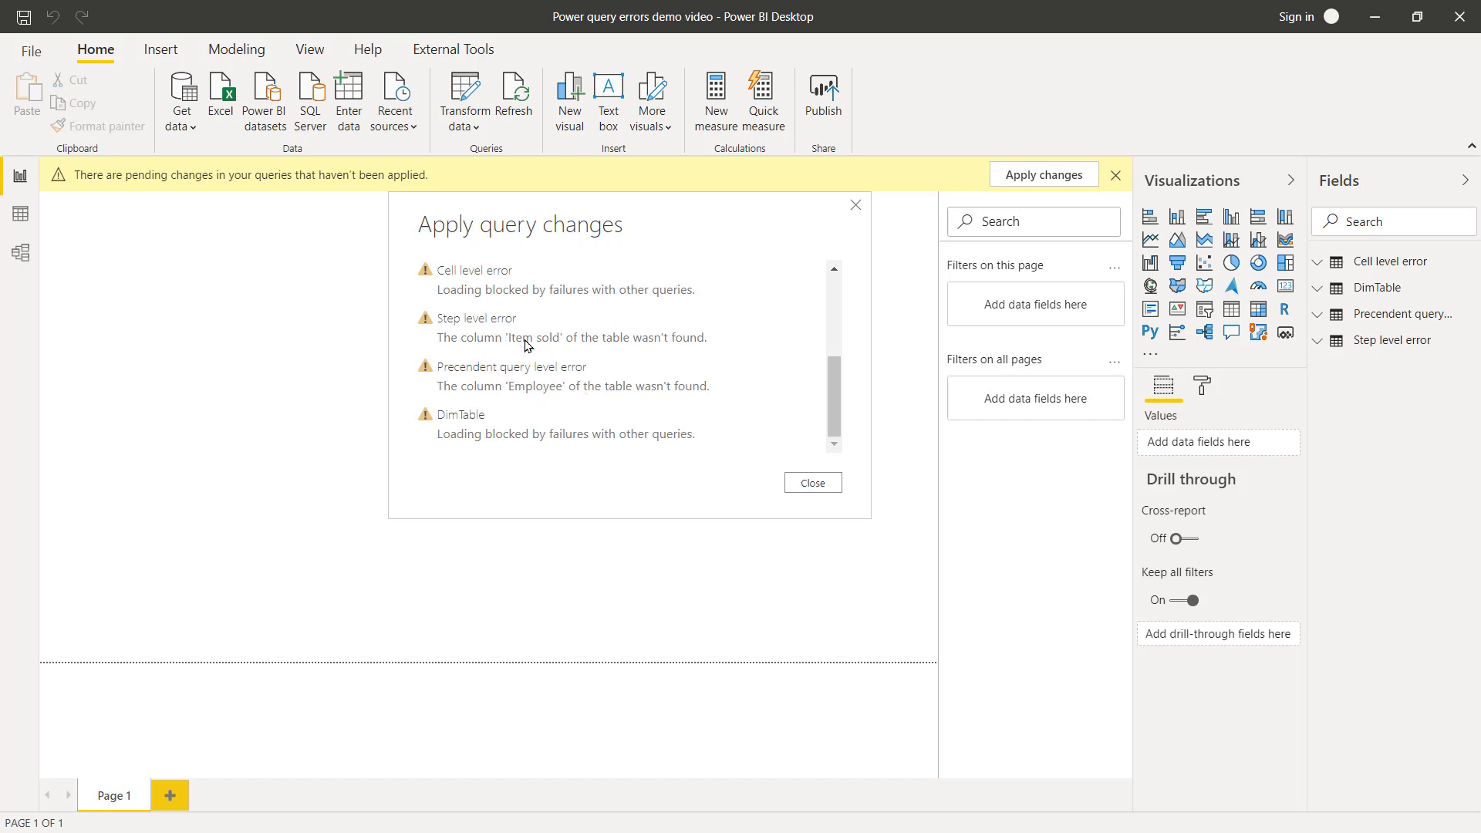
click(804, 483)
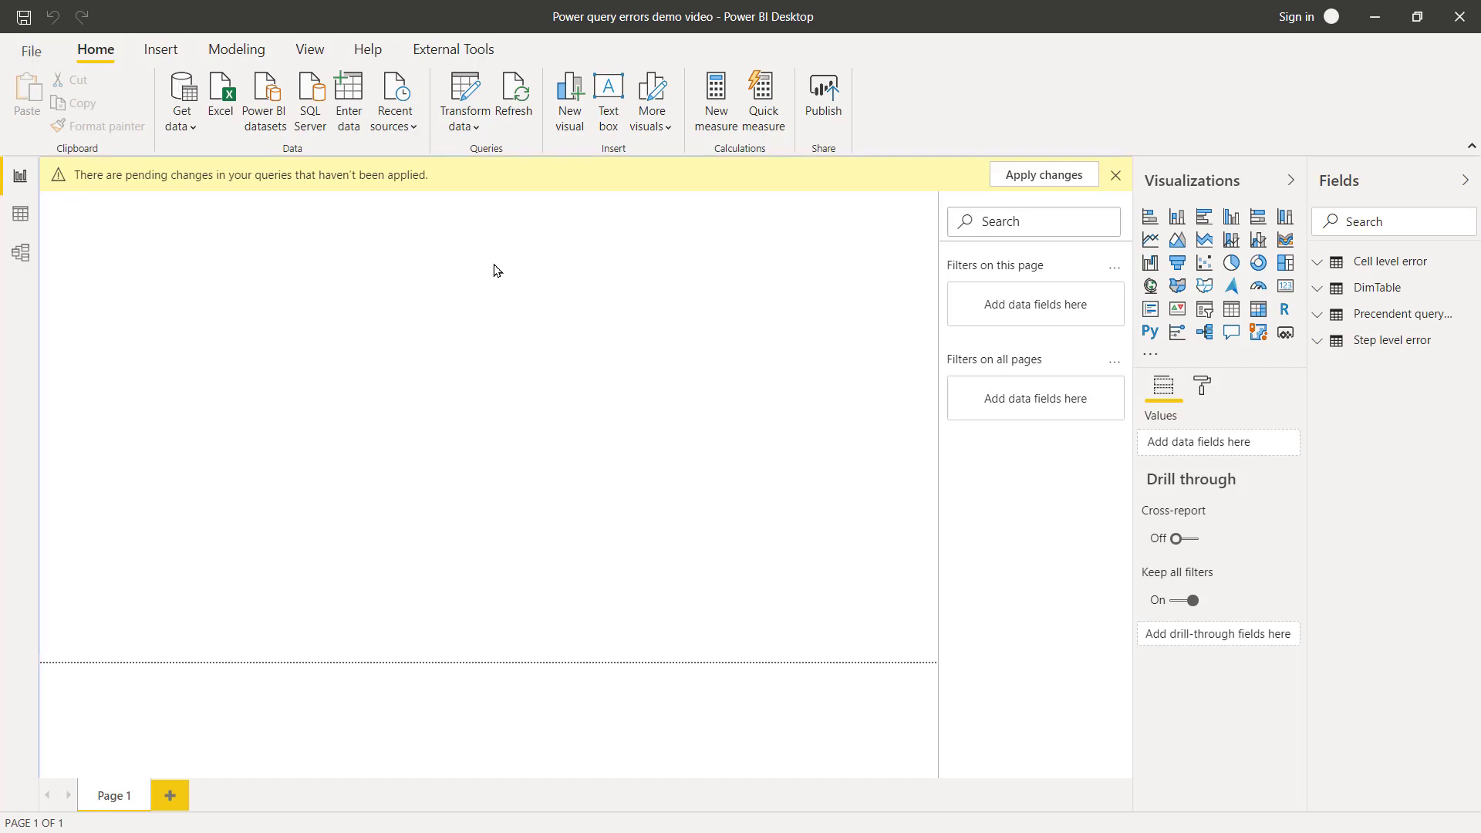
Reopen Power Query Editor with Transform data and select the Yet another error query
click(466, 93)
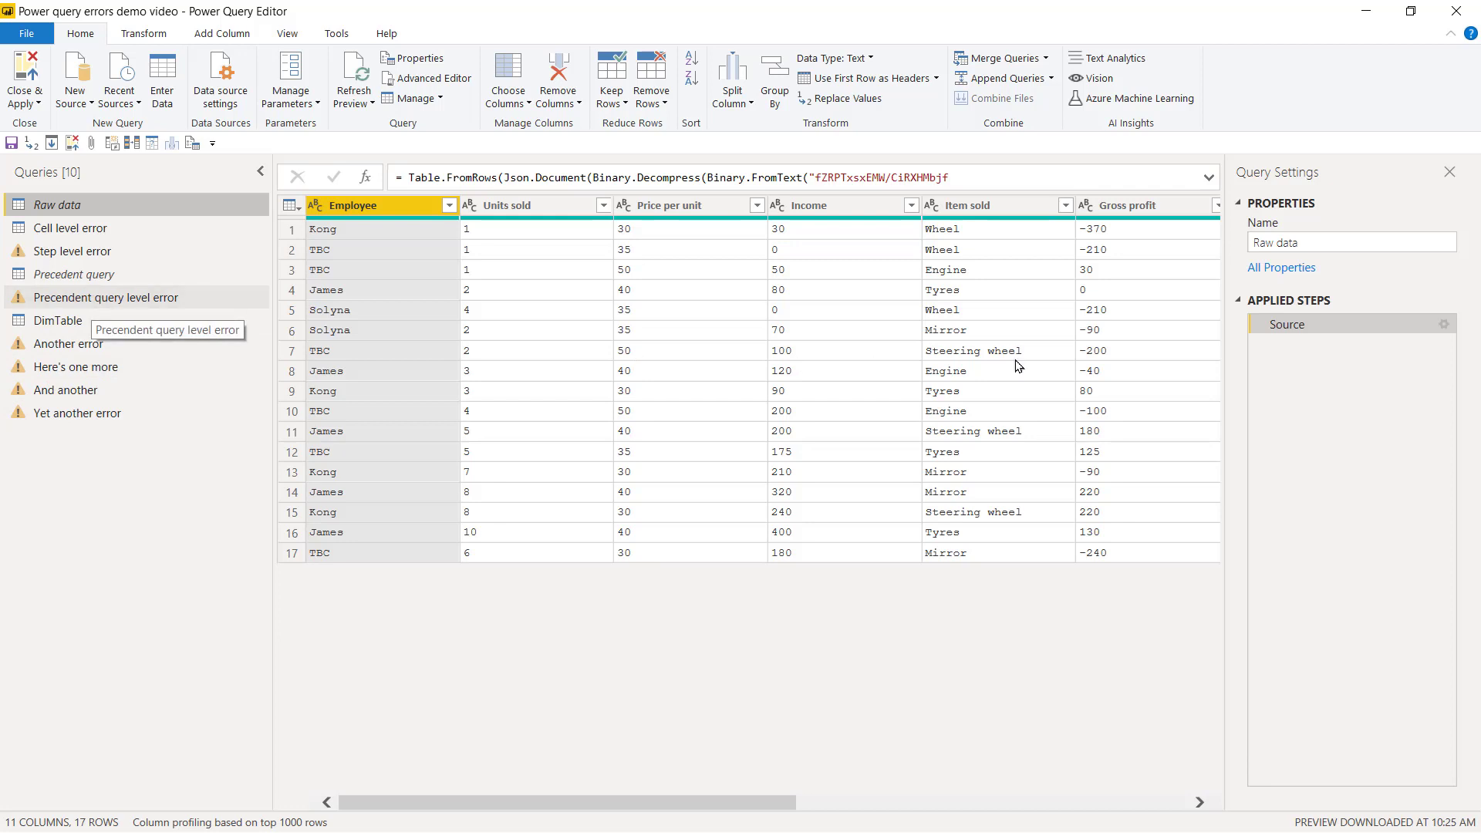
click(97, 413)
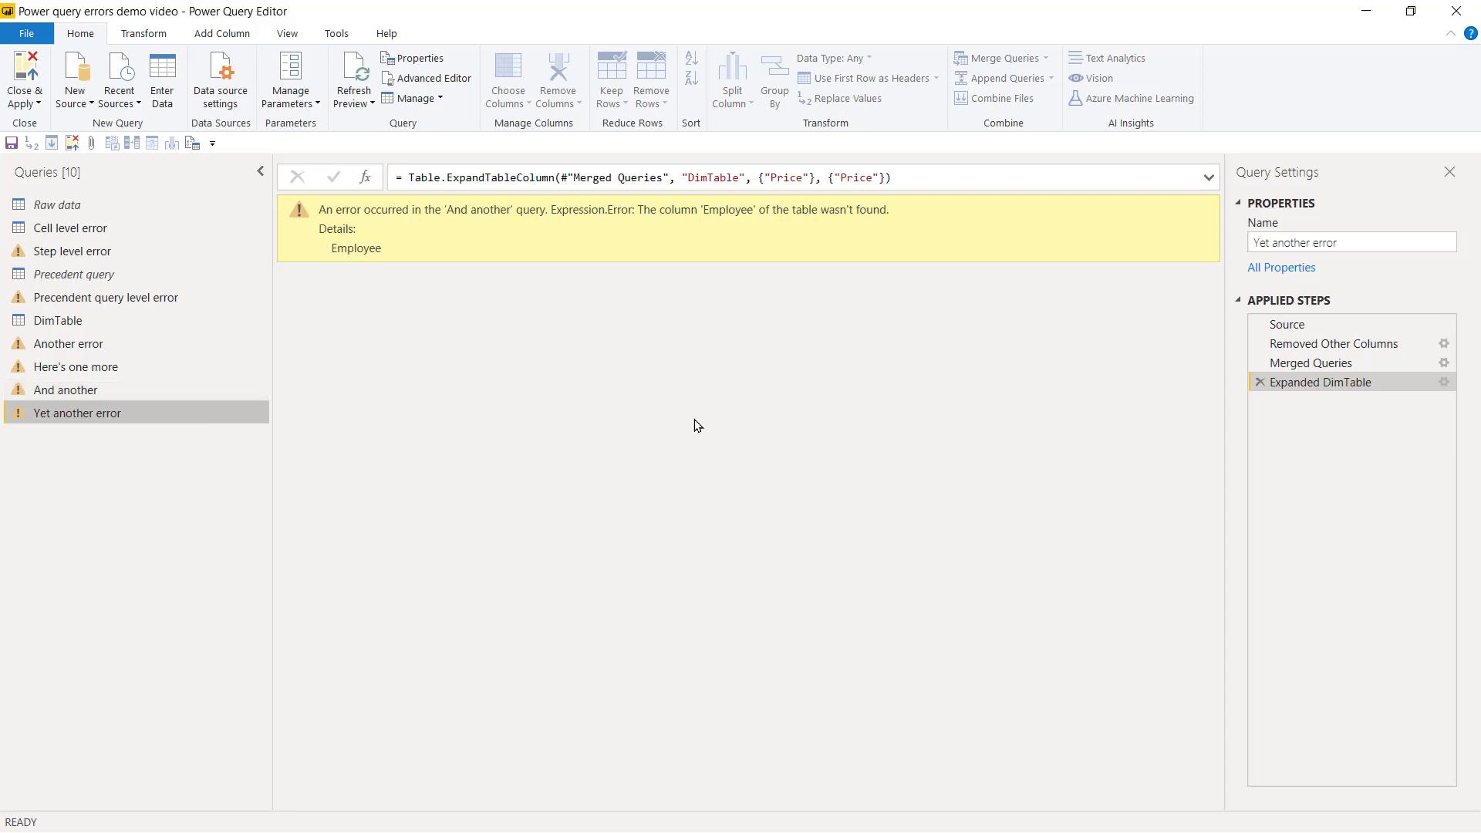
Follow the missing Employee error to And another's Source step, where the column is Person
click(1325, 328)
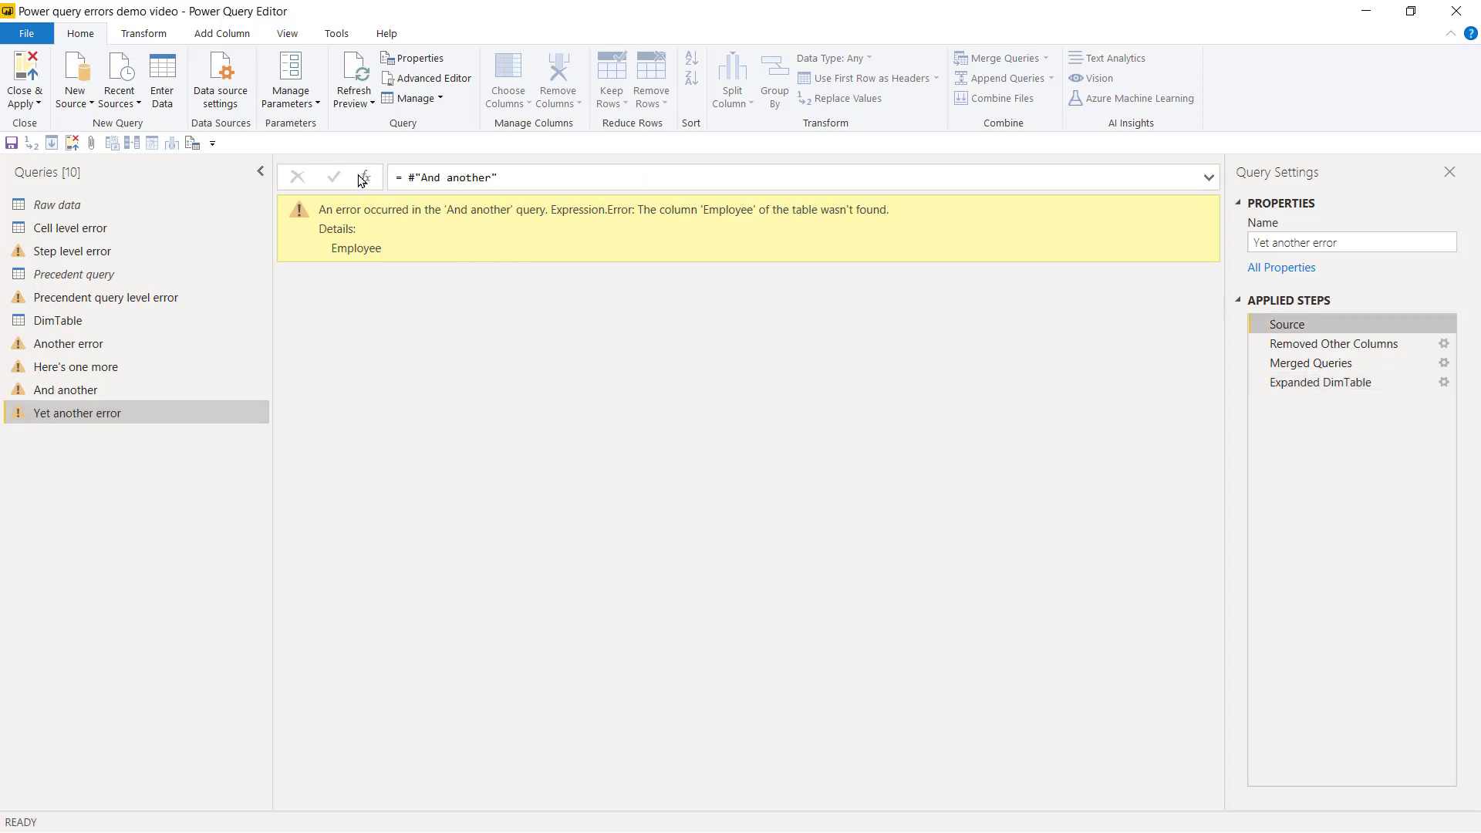
click(109, 388)
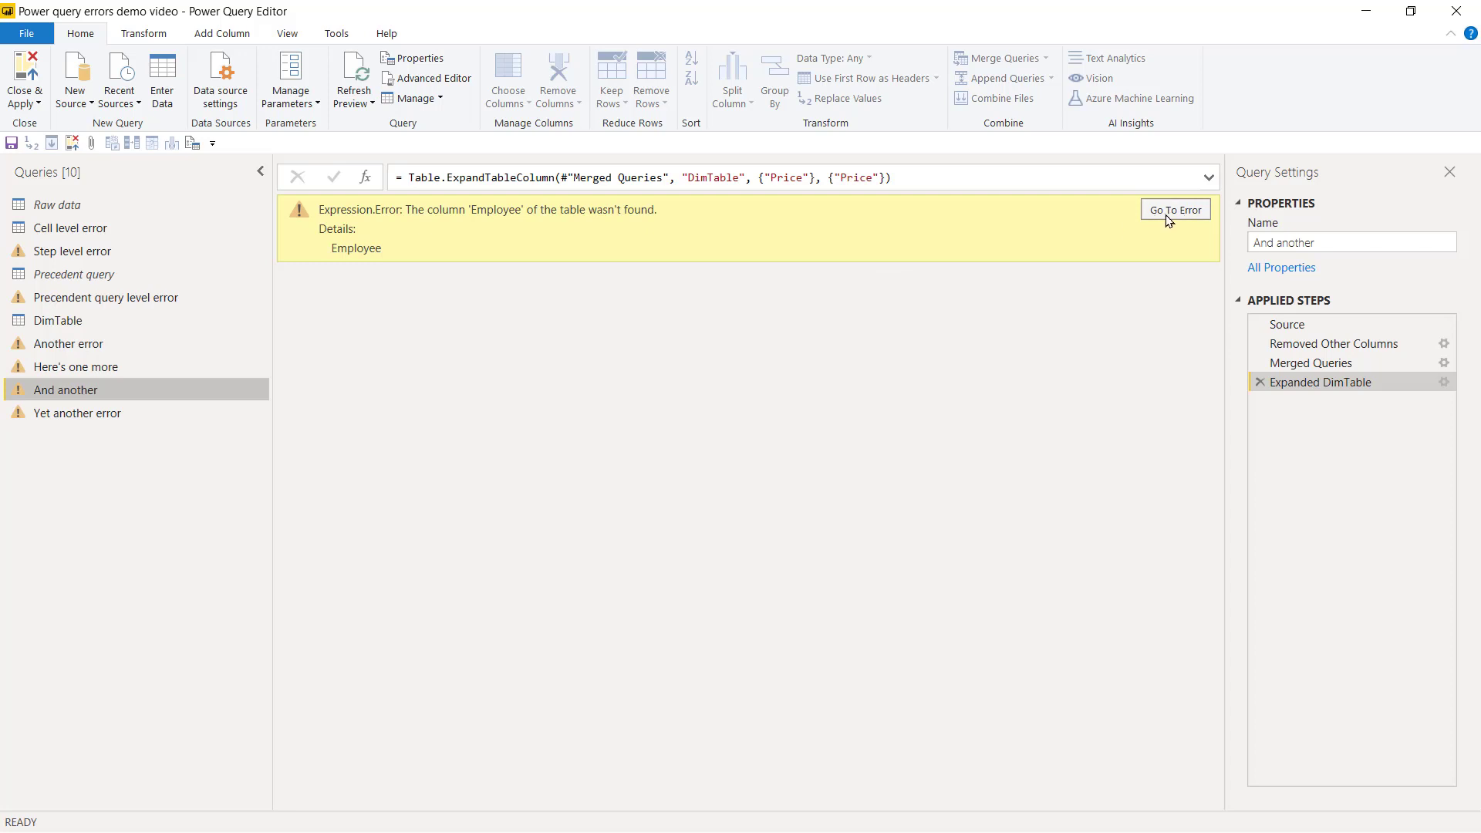
click(146, 417)
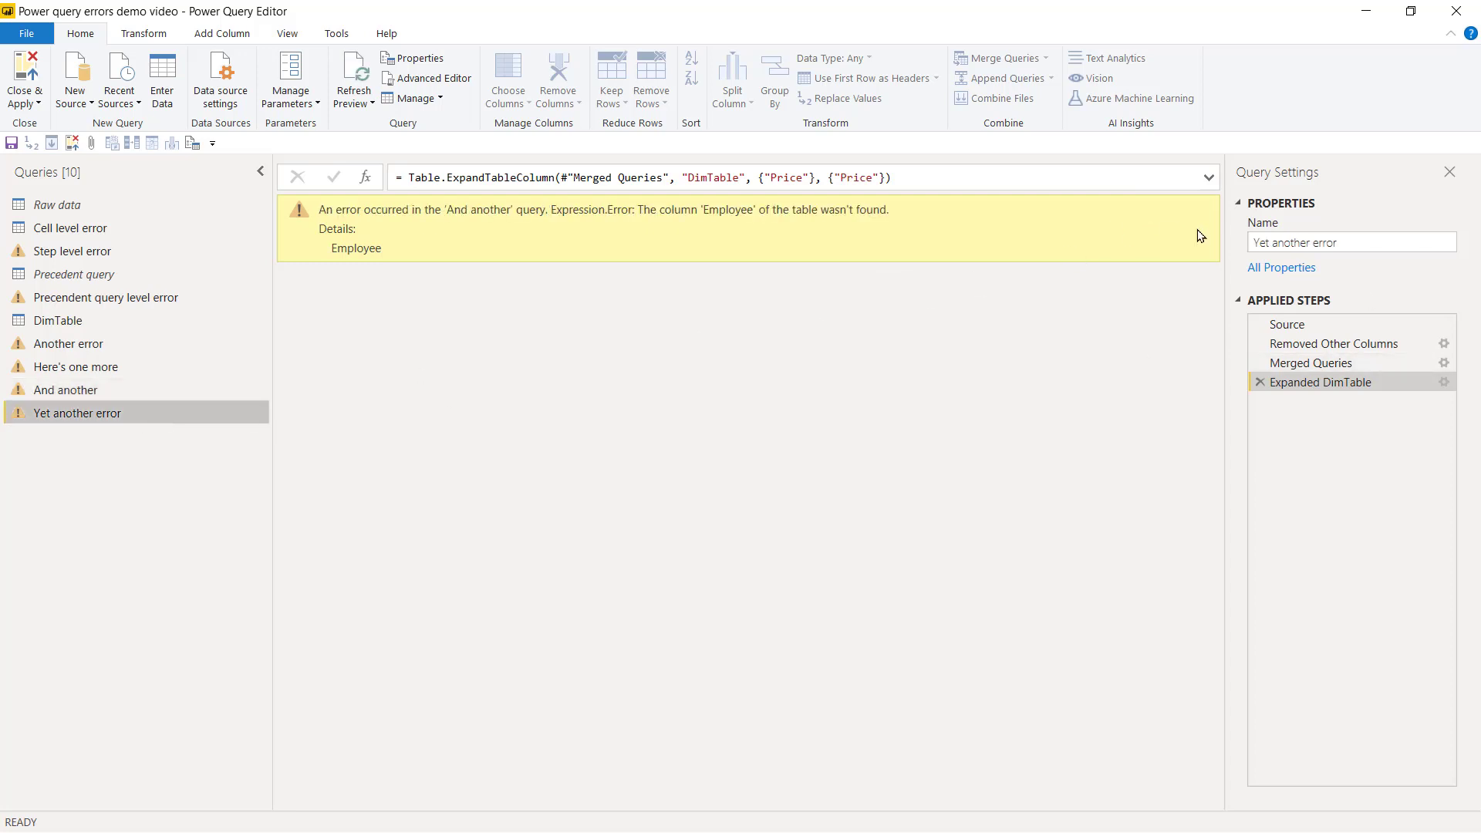
click(104, 393)
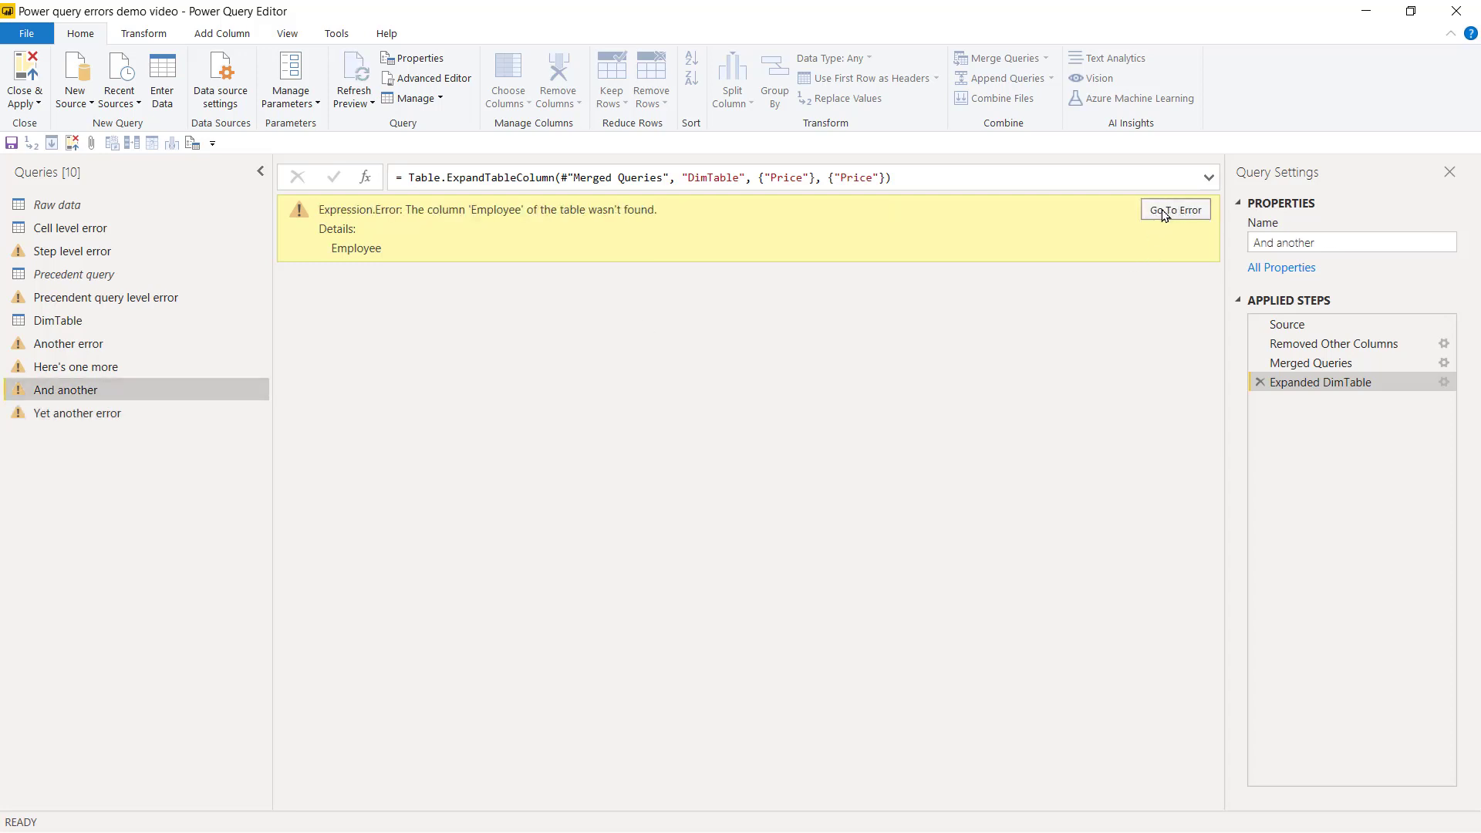
click(1165, 215)
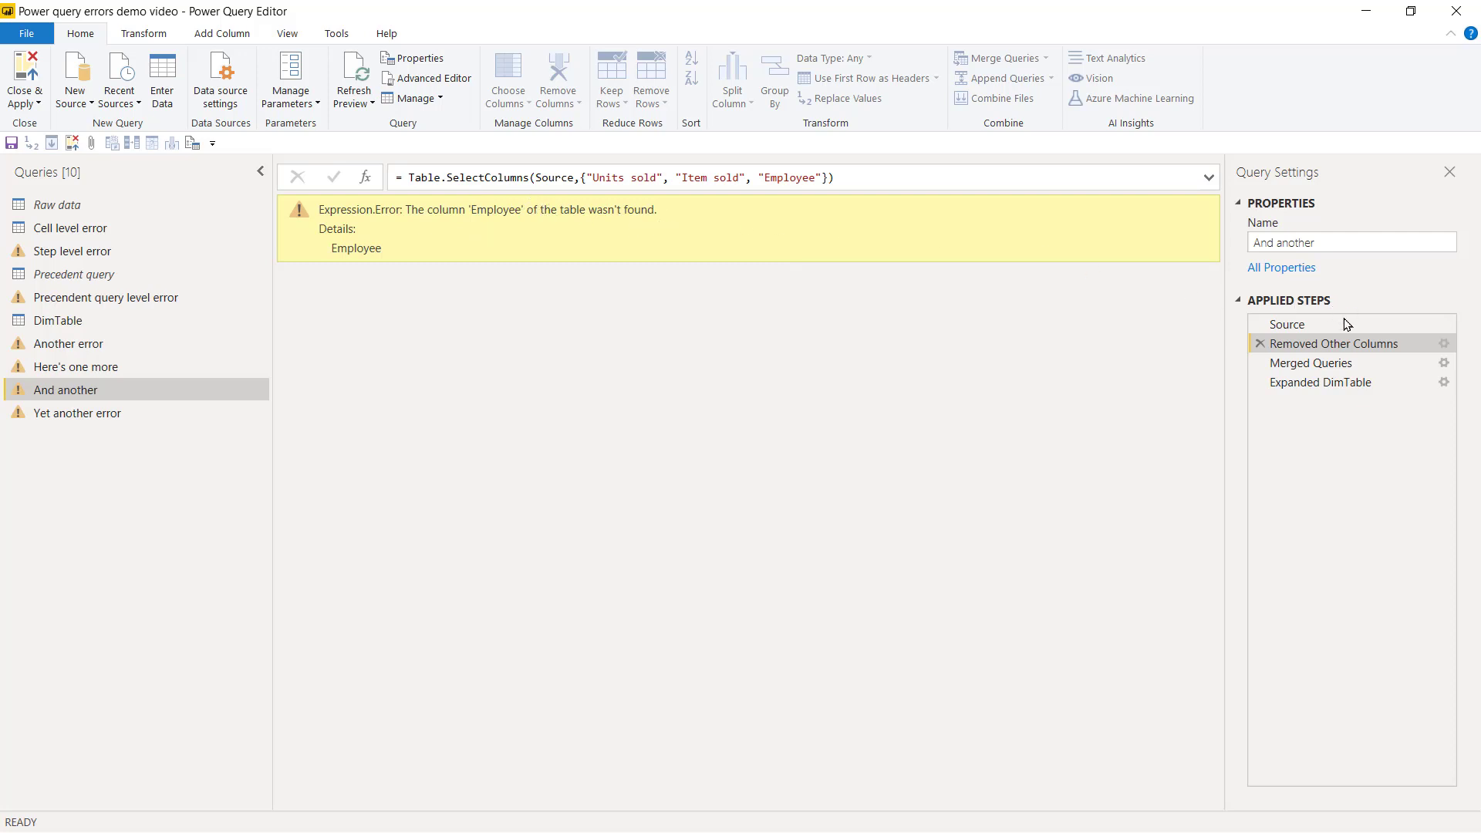
click(1323, 326)
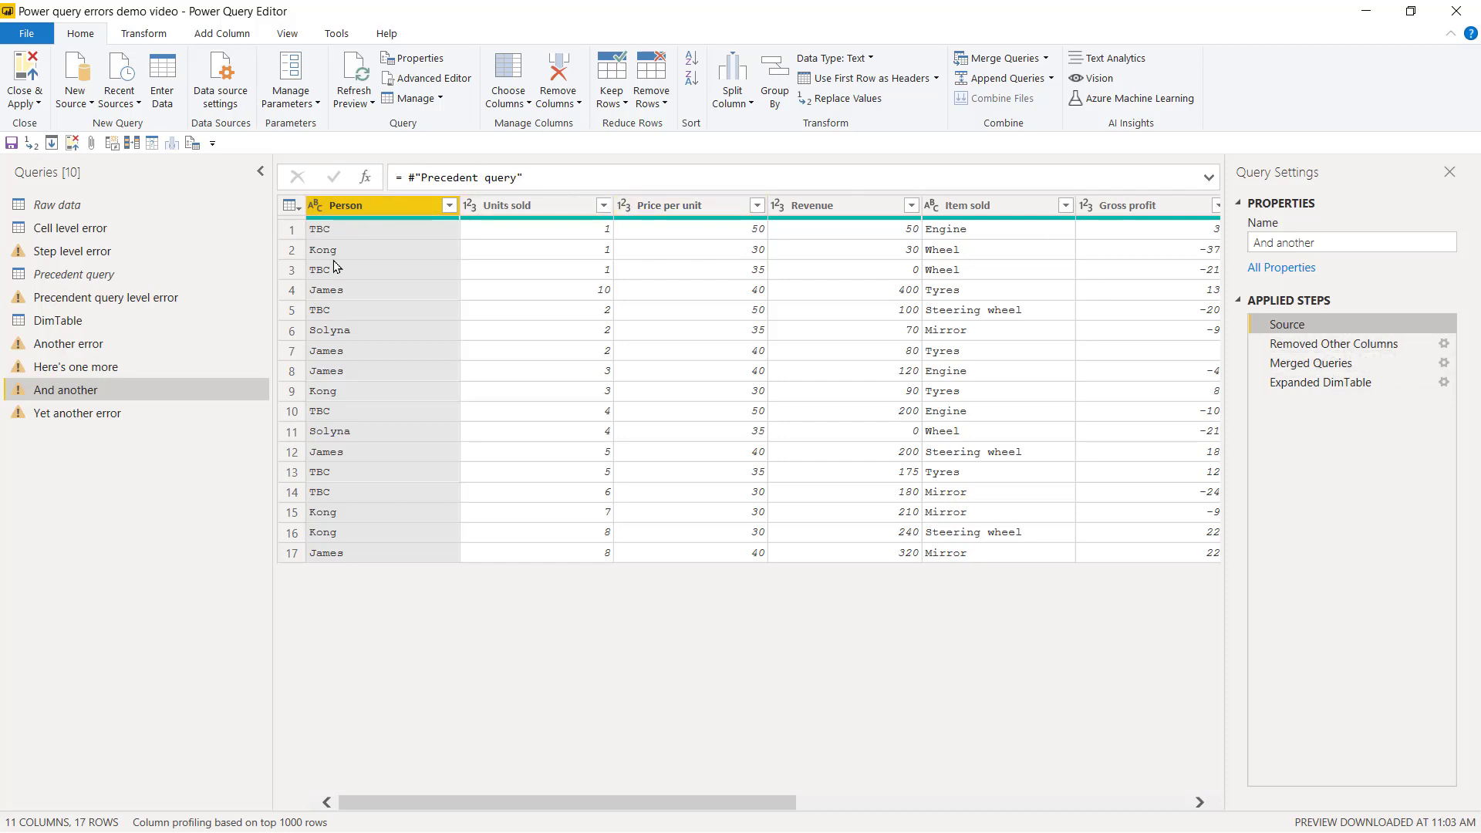
Delete the Renamed Columns1 step from the Precedent query, then select the Yet another error query
click(84, 276)
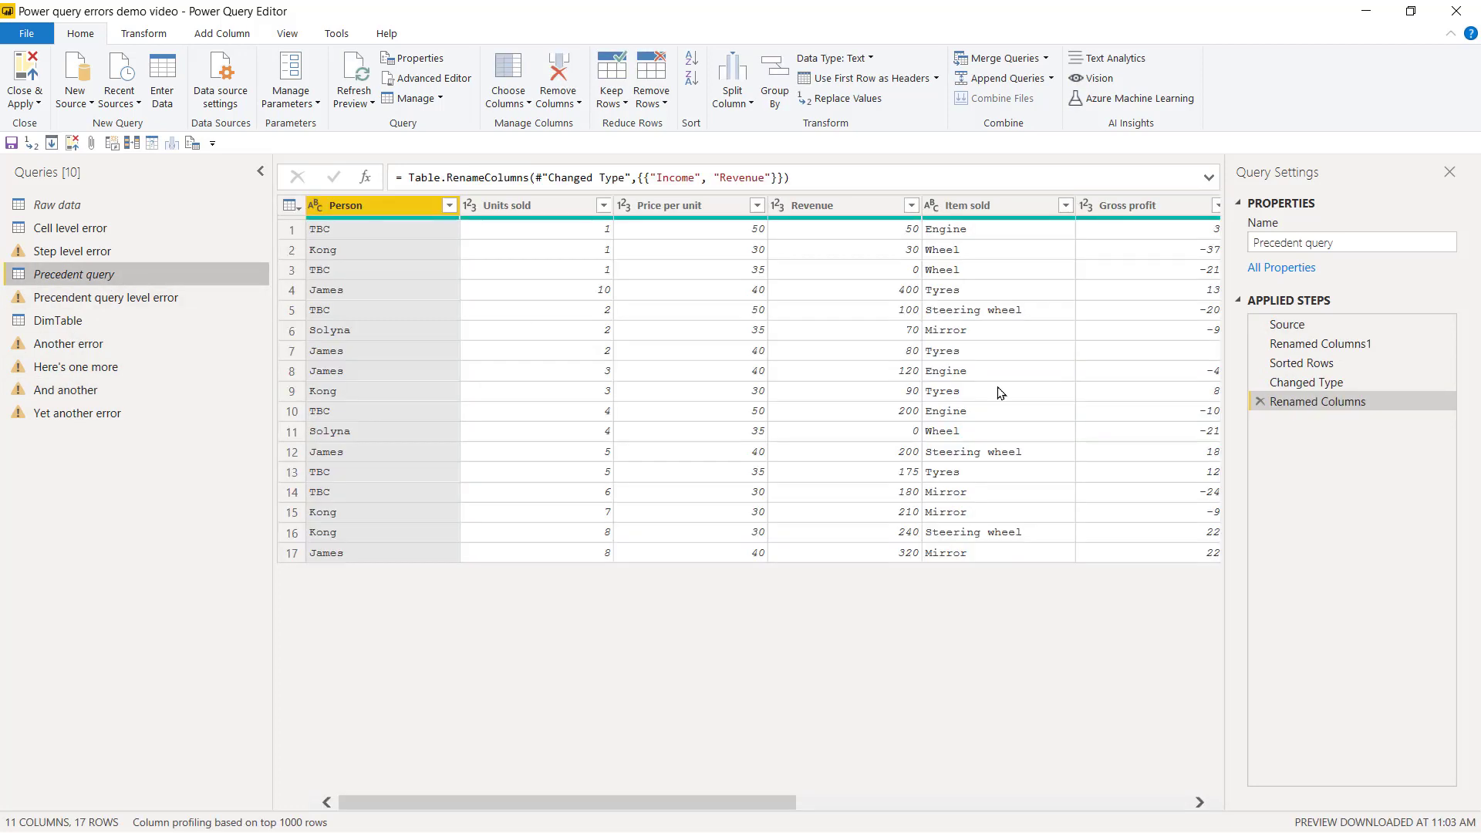
click(1320, 344)
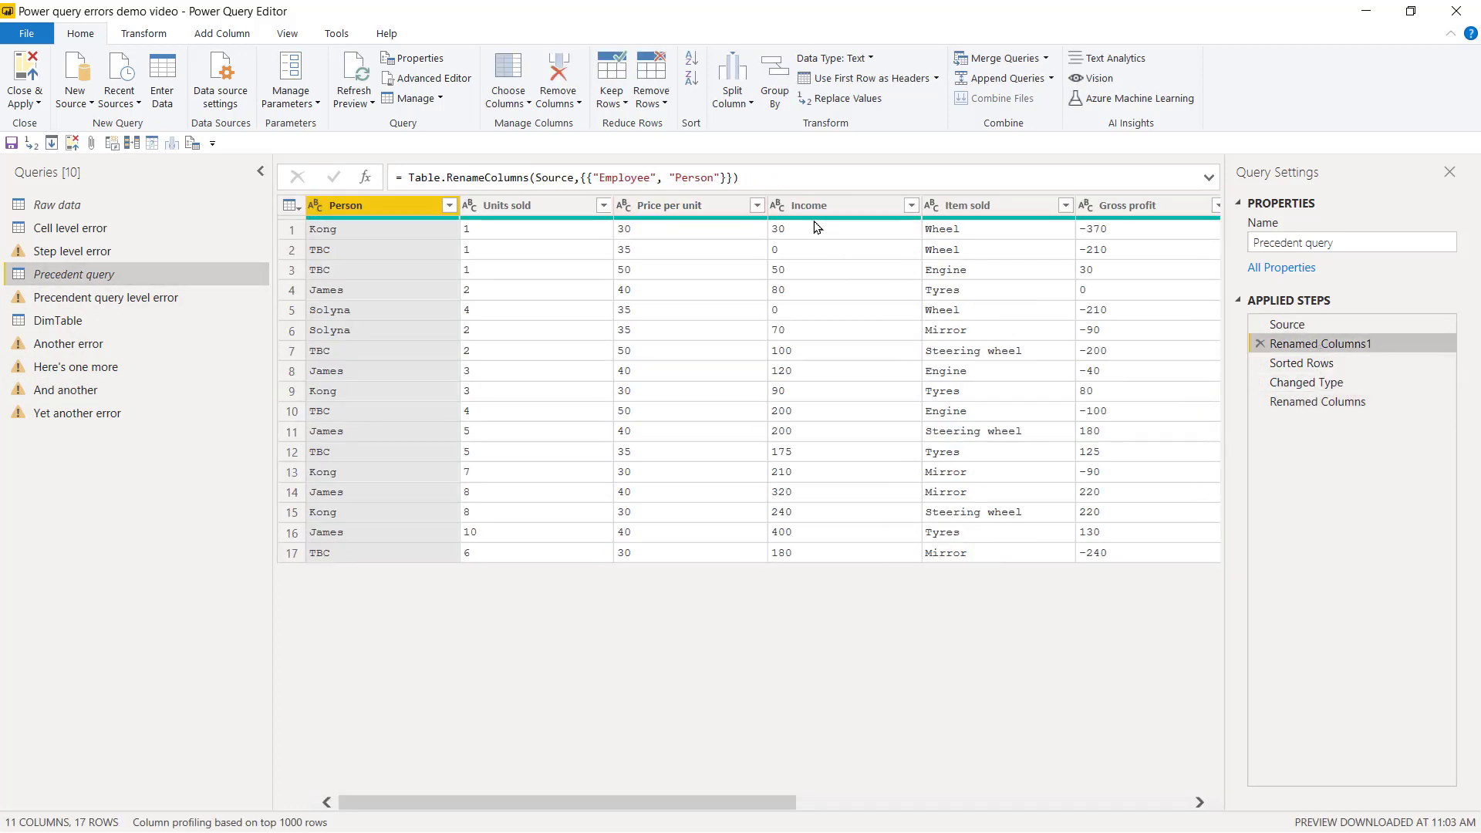
click(1260, 344)
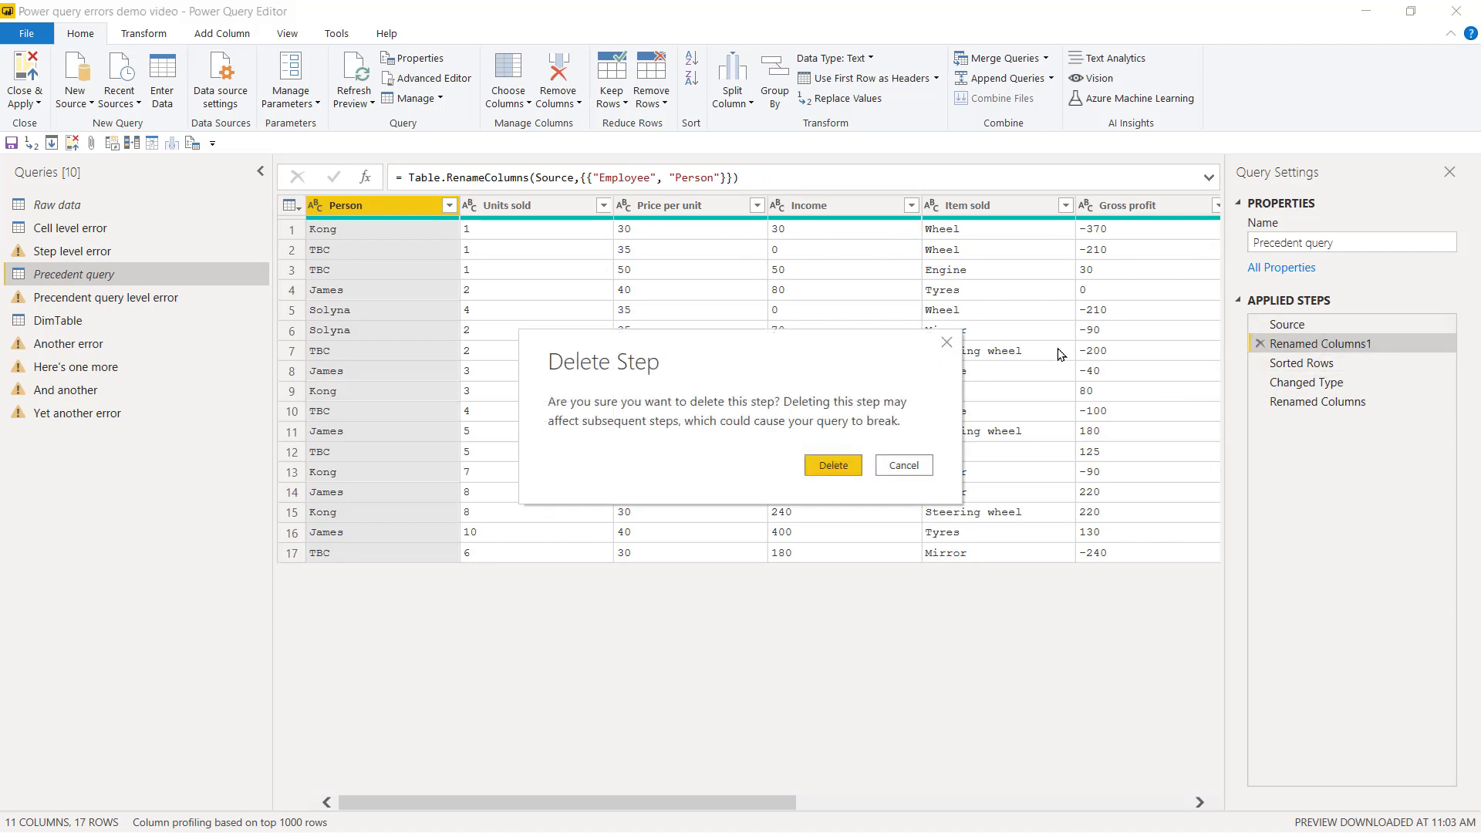
click(819, 469)
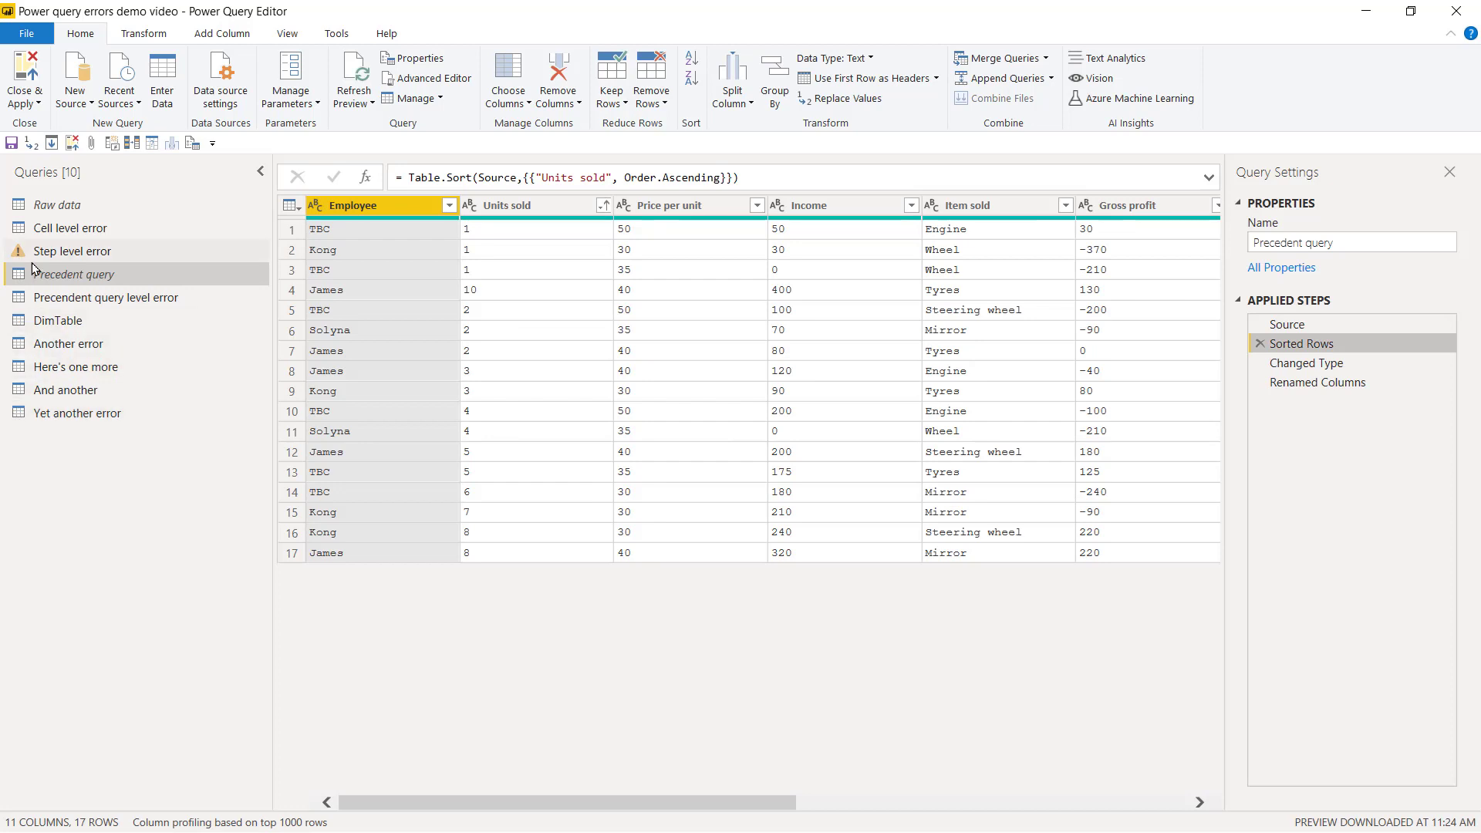
click(53, 413)
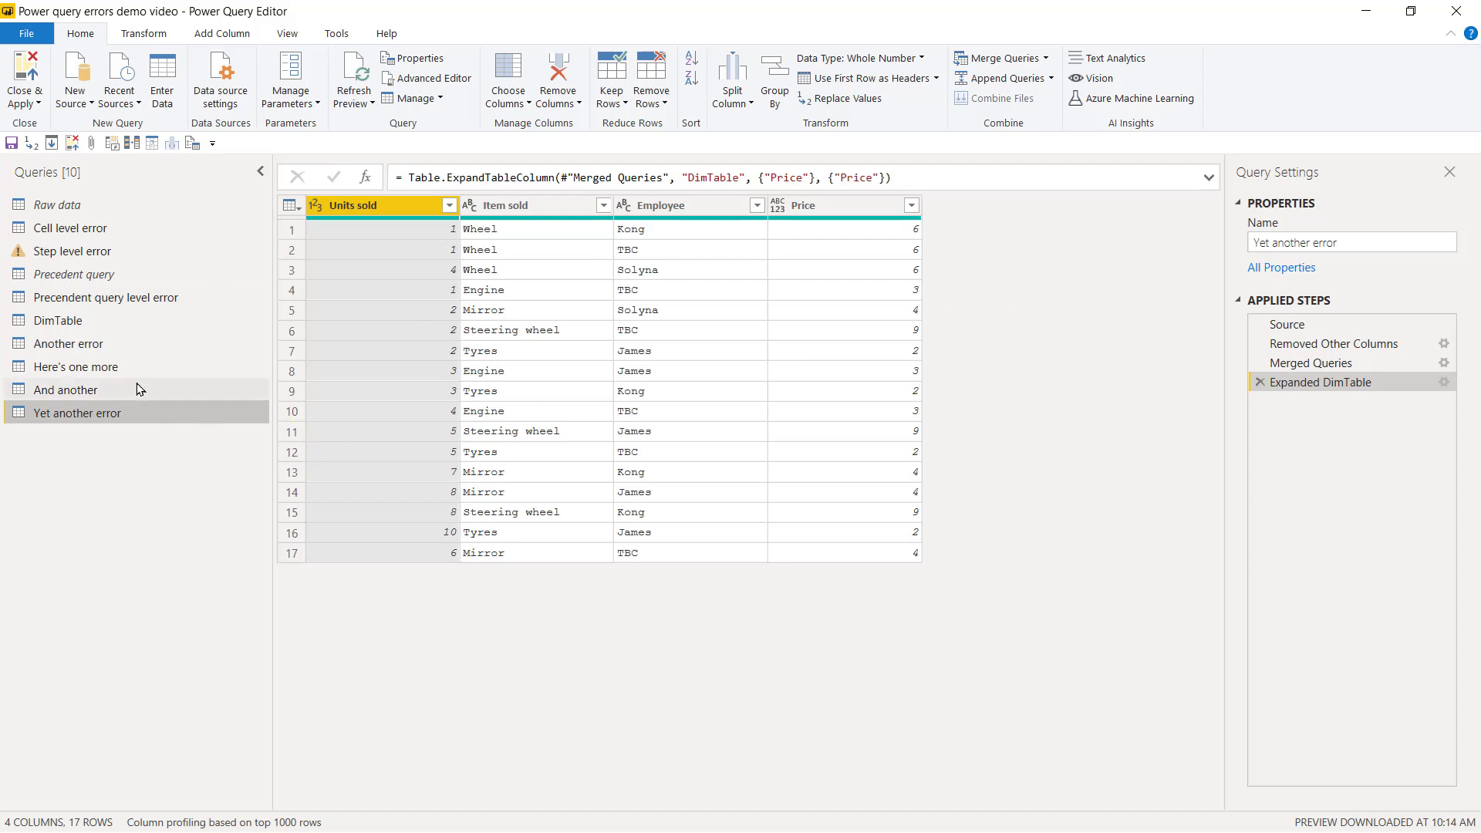
Trace the upstream chains of Yet another error and Here's one more in Query Dependencies
click(289, 31)
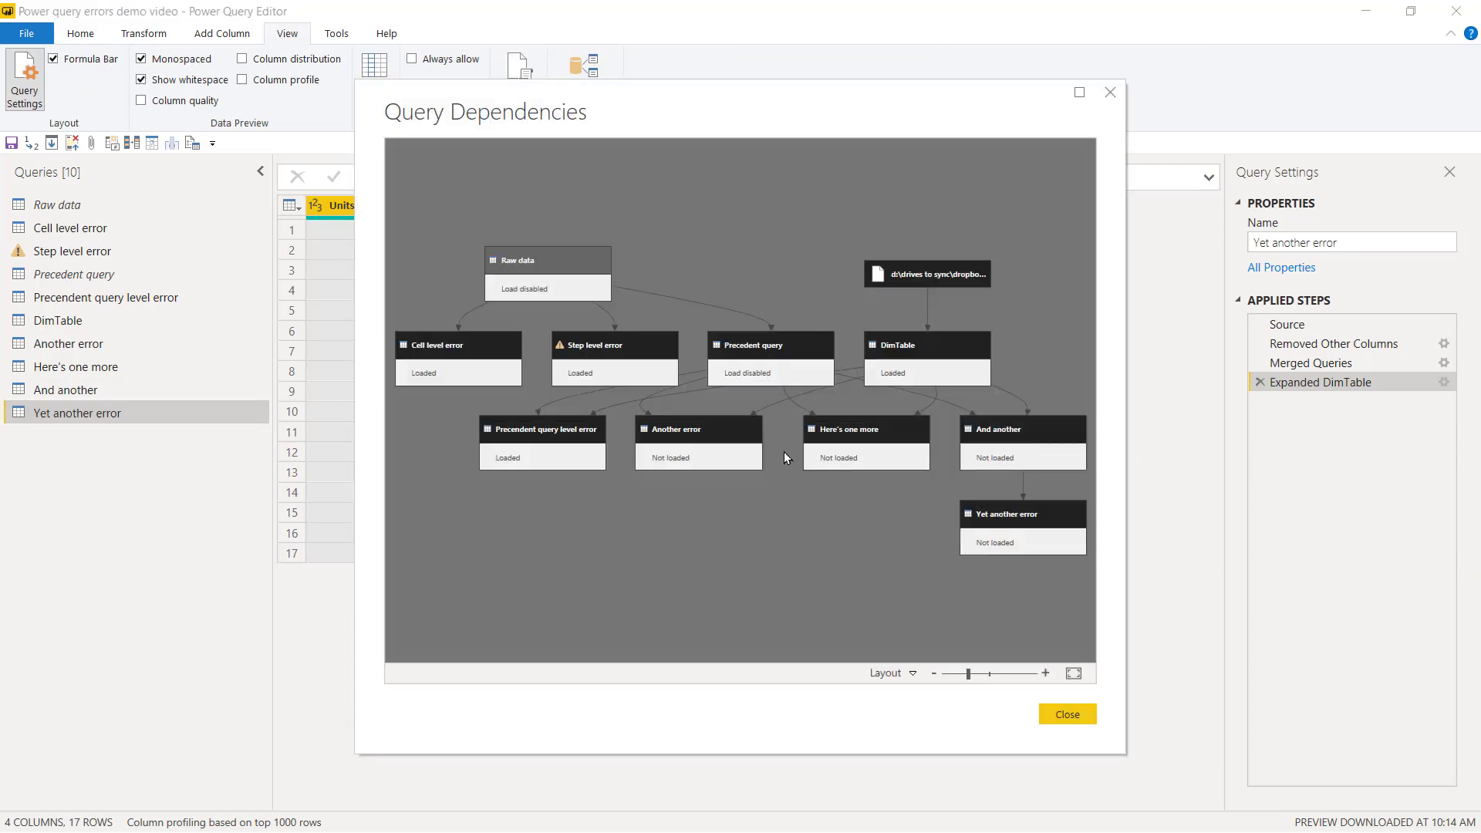
scroll(539, 496, up, 5)
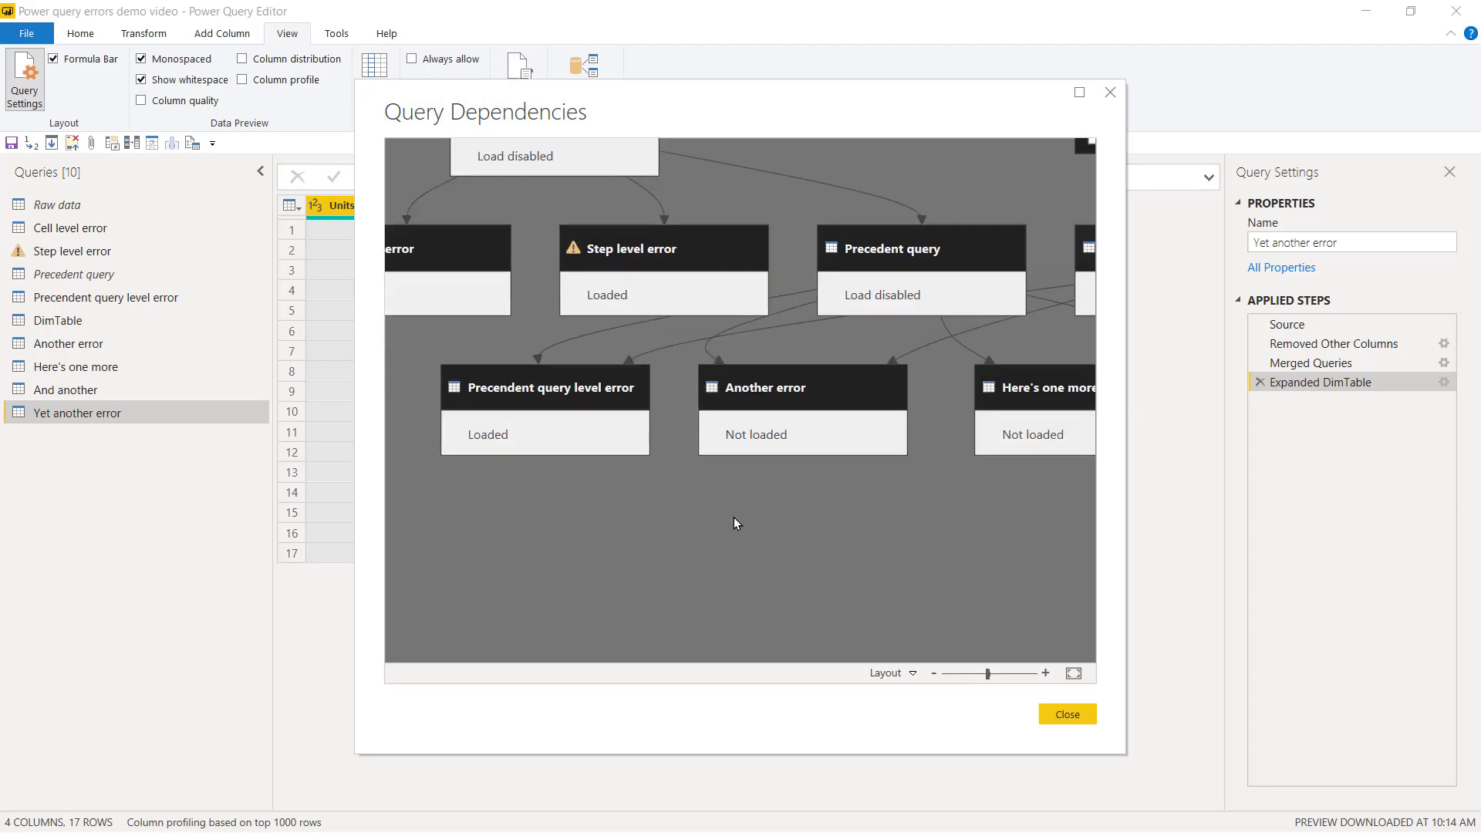
drag(845, 576, 663, 534)
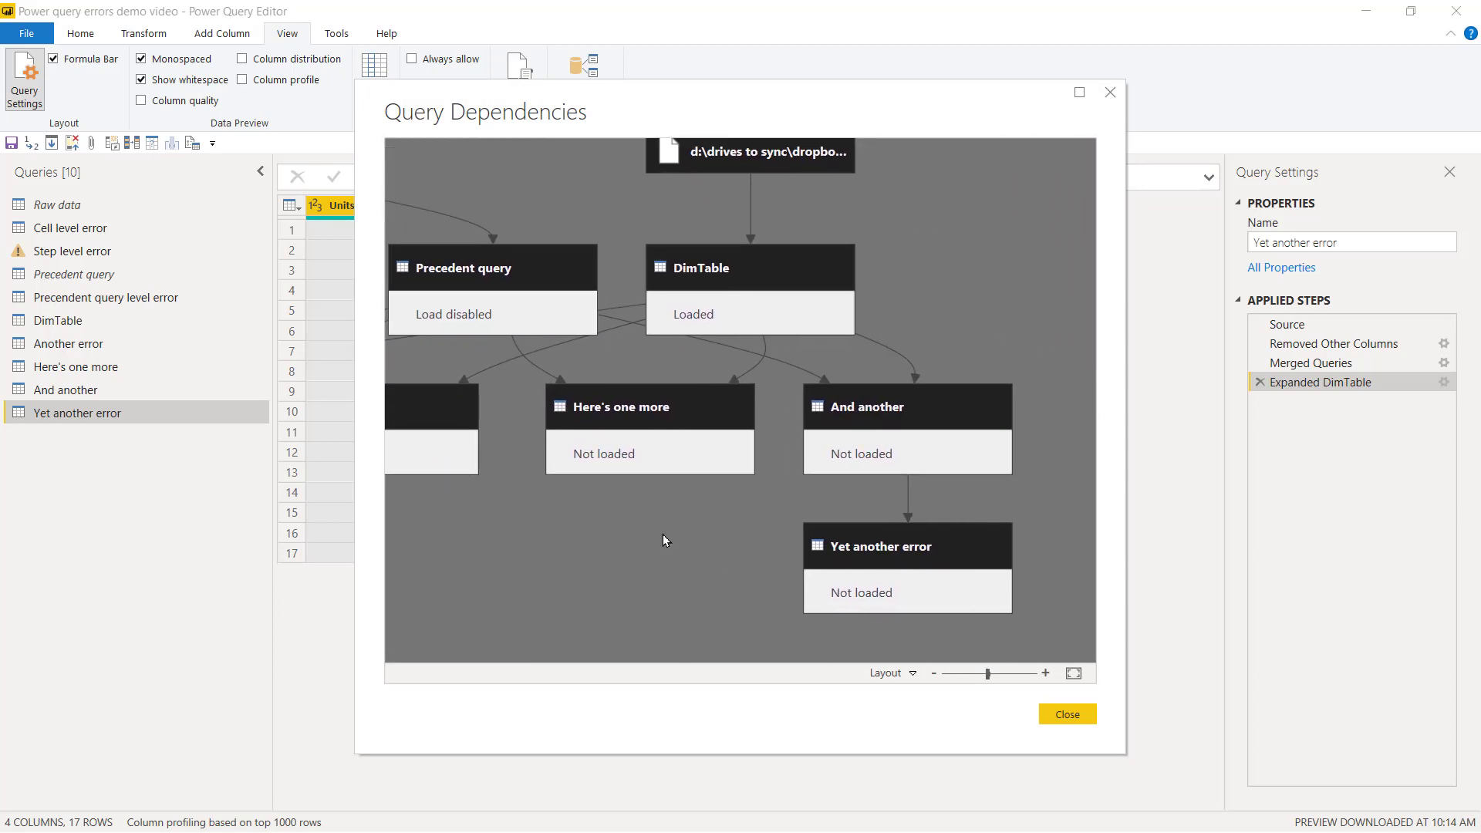
click(903, 544)
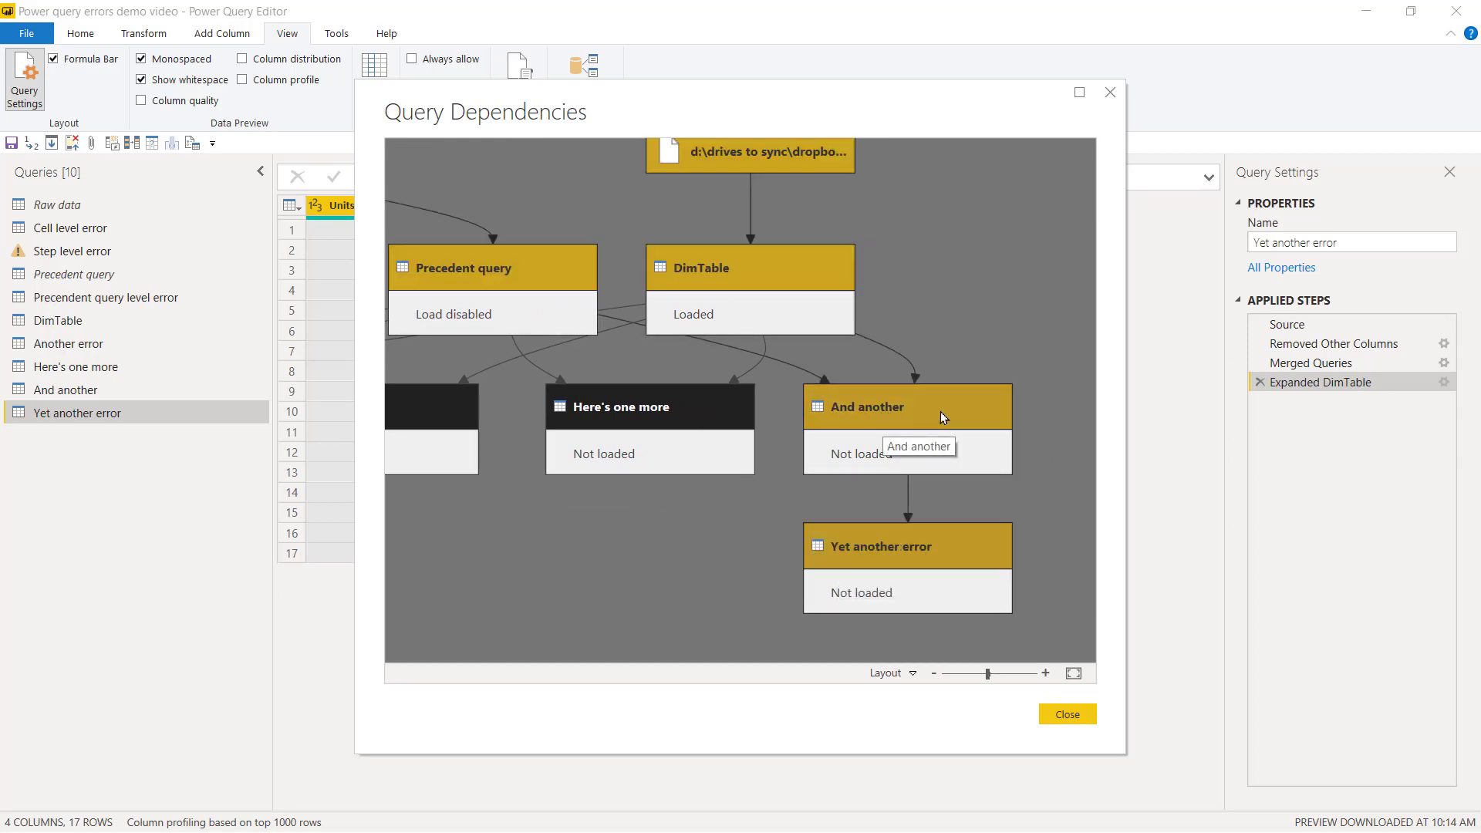
click(676, 414)
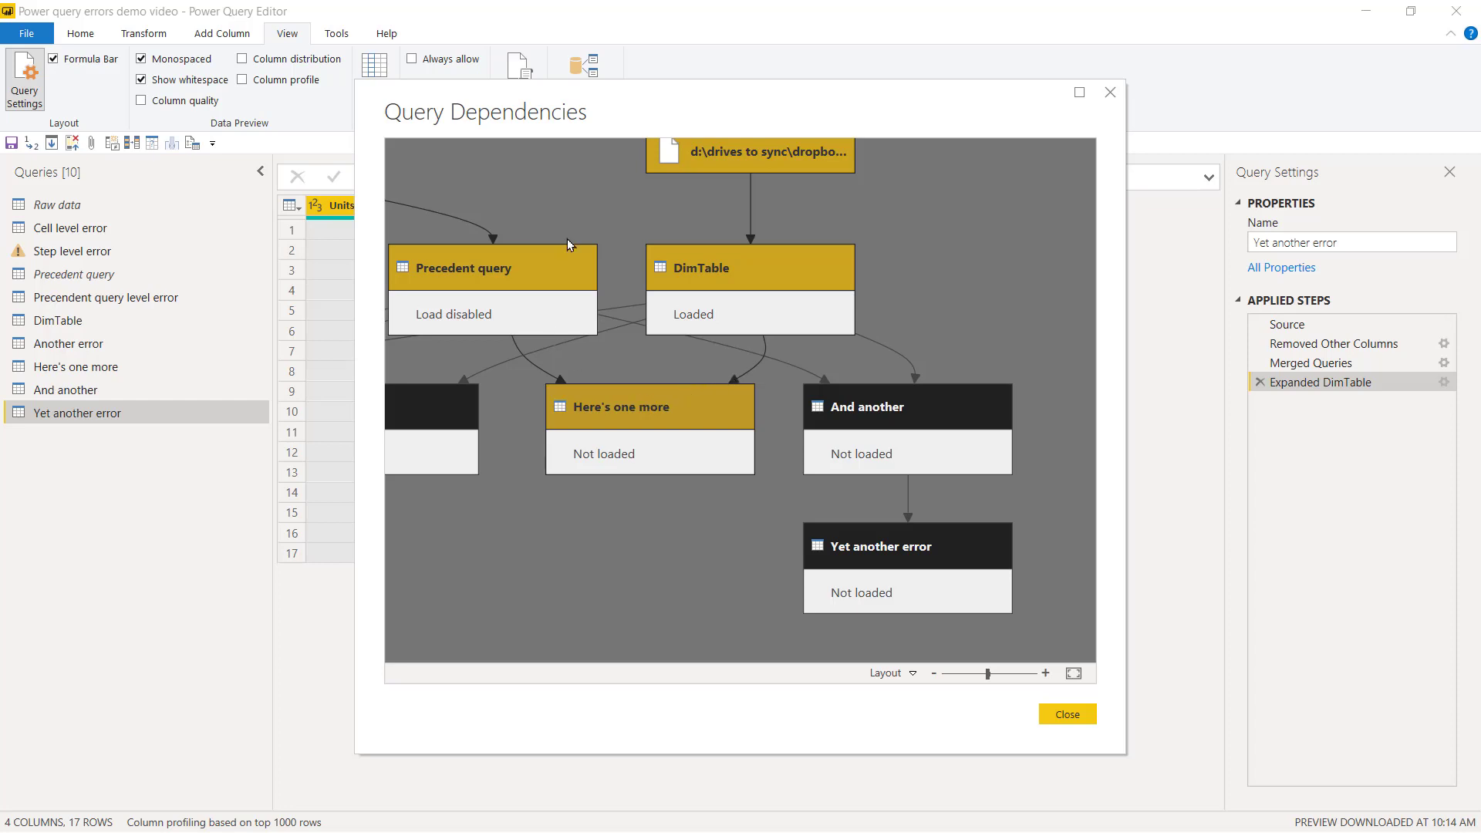
click(906, 549)
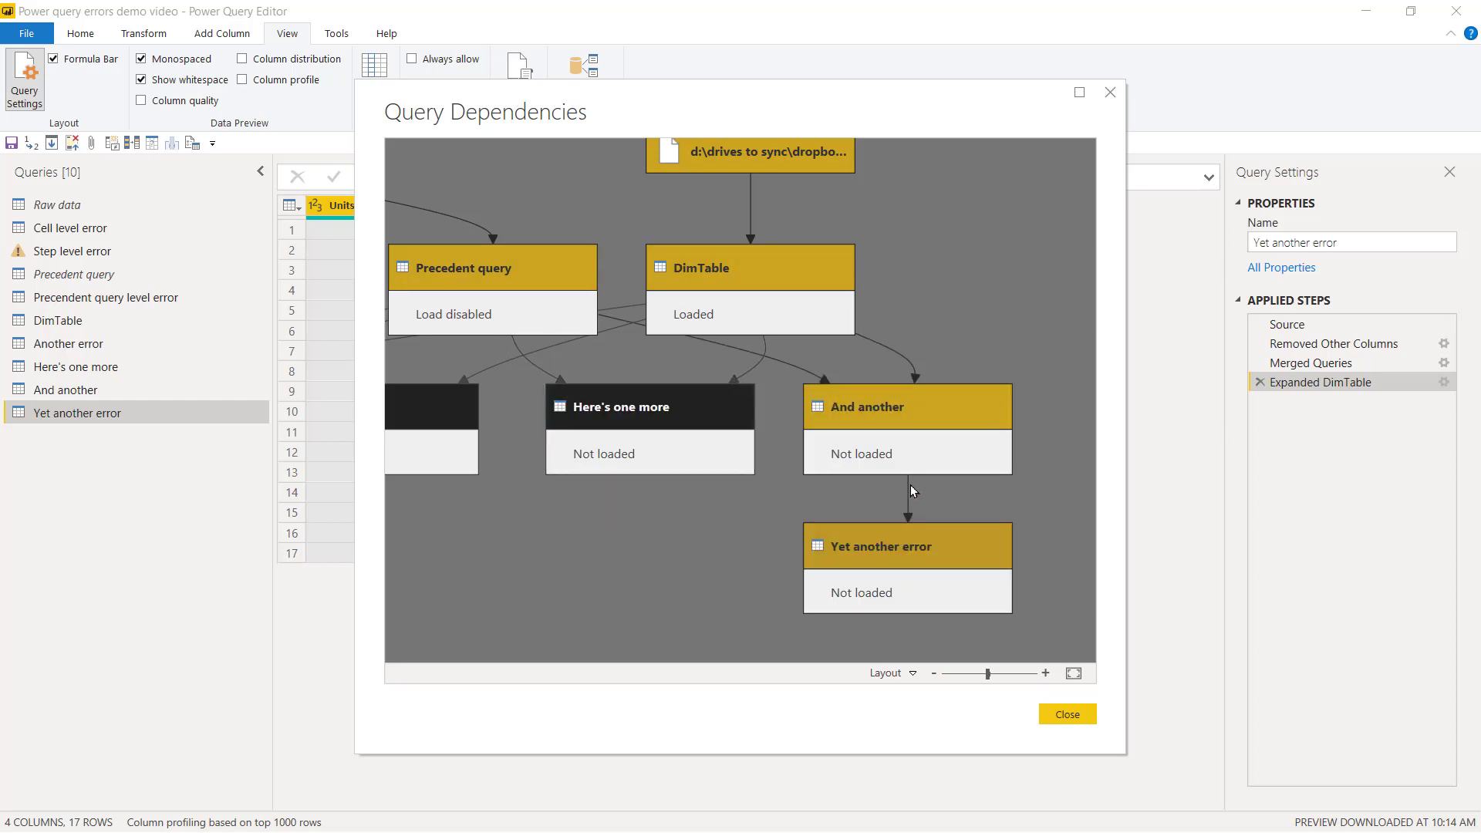
click(1117, 95)
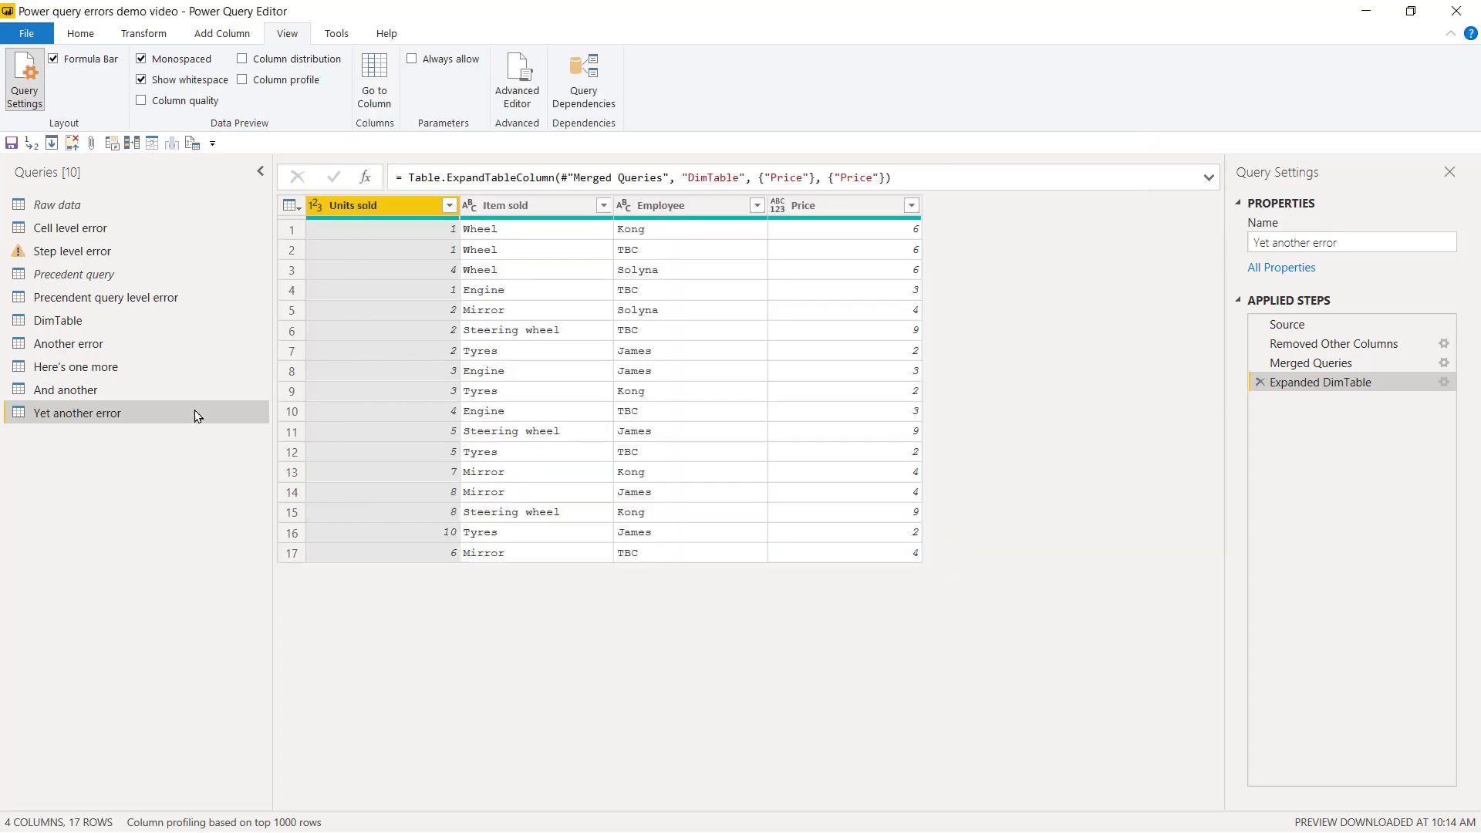
Create a reference and a duplicate of the Yet another error query
right_click(114, 424)
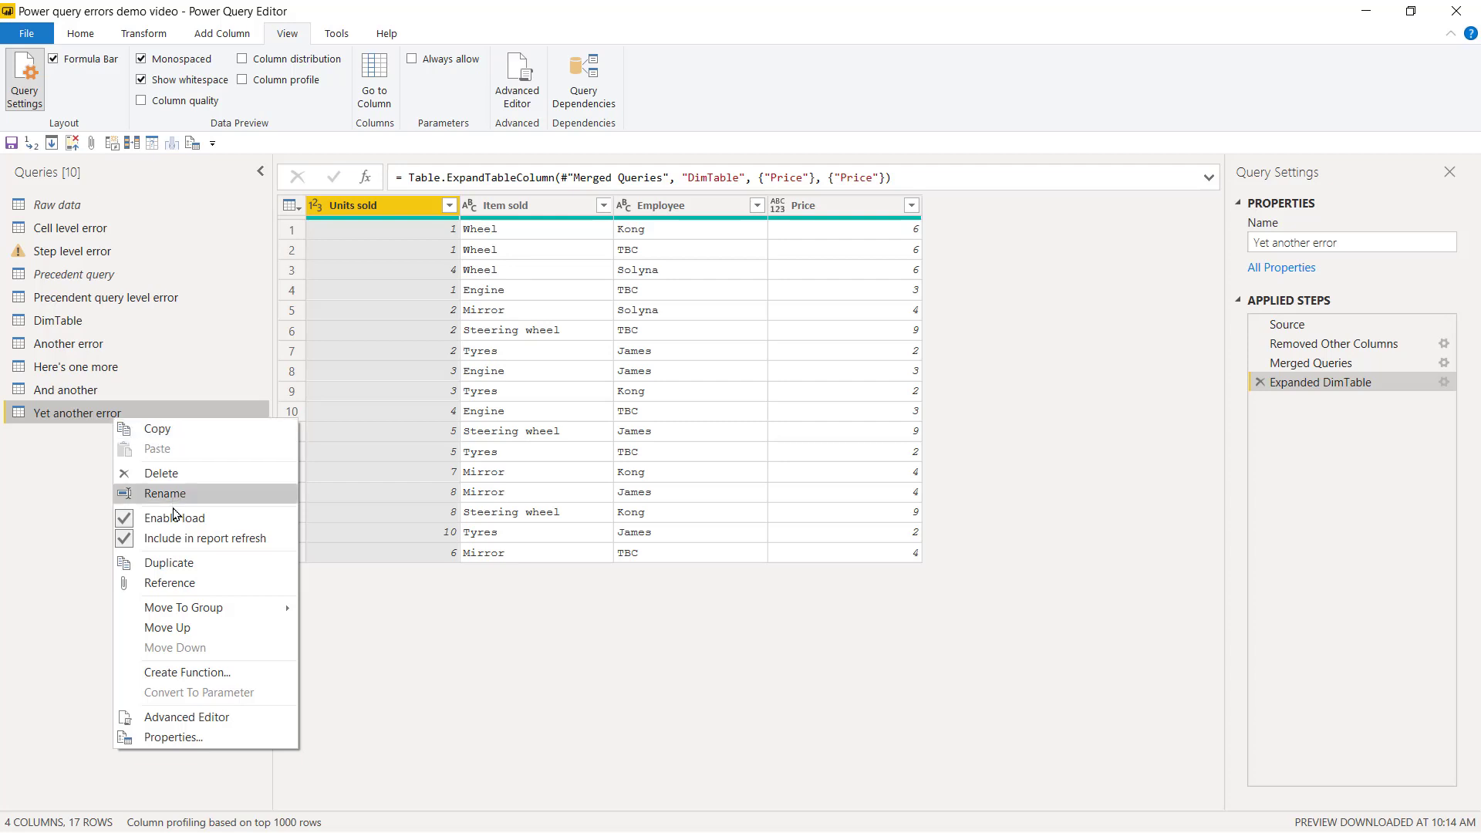
click(177, 582)
click(136, 418)
right_click(136, 418)
click(205, 564)
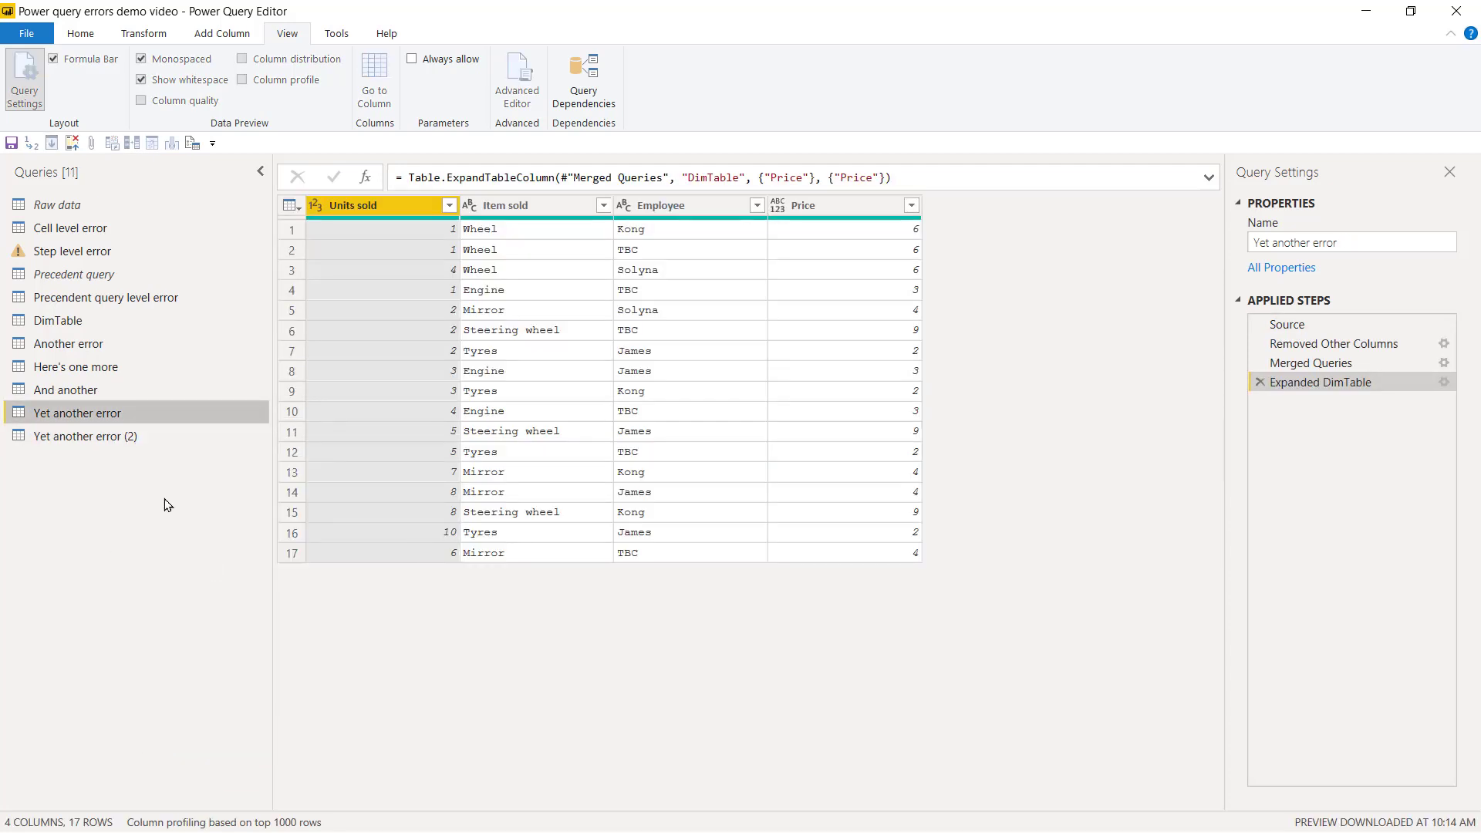
Rename the new queries to Yet another duplicate and Yet another ref
click(1412, 235)
drag(1353, 243, 1334, 257)
text(dupl)
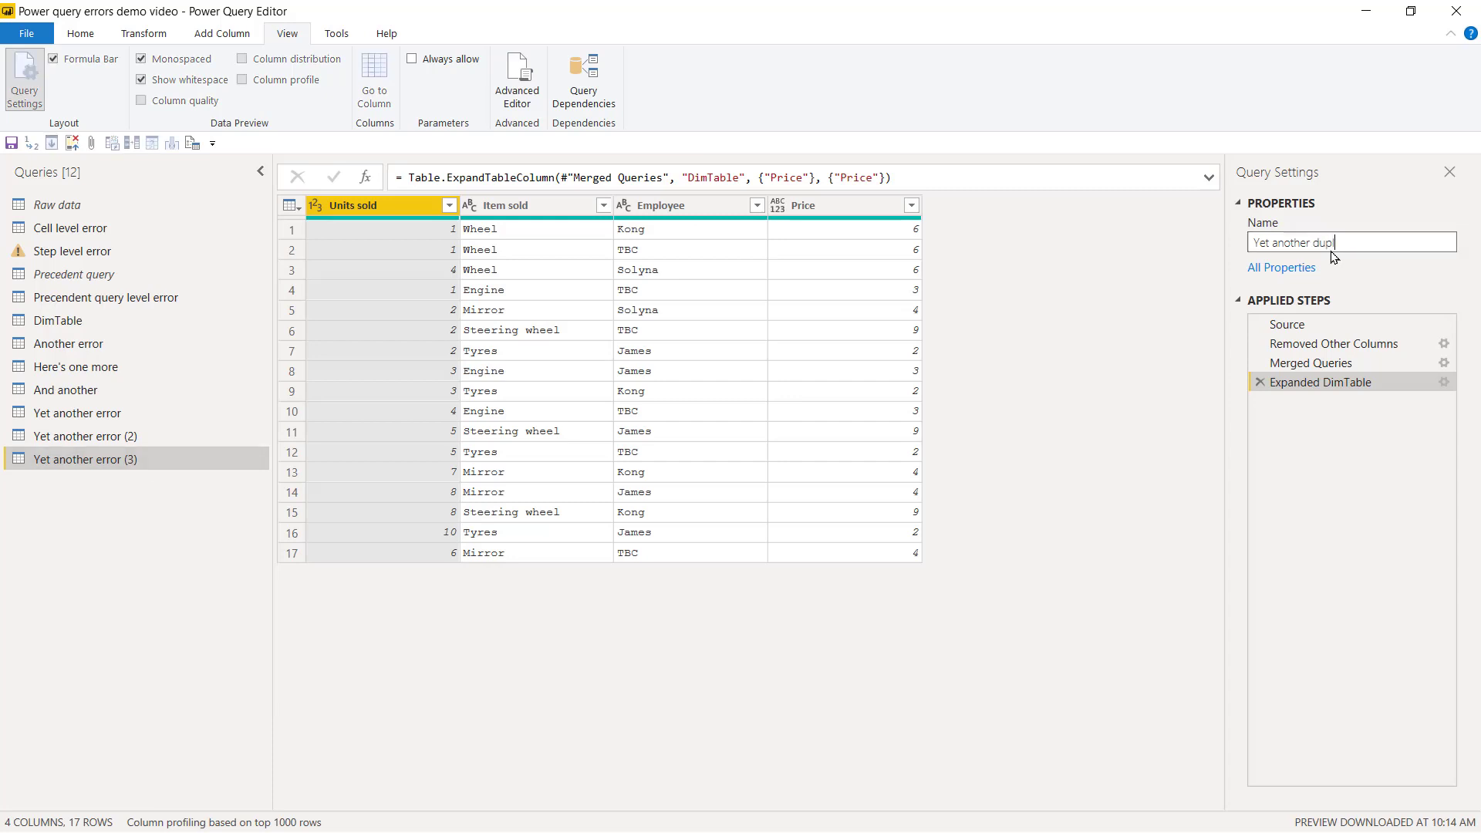
text(icate)
key(Return)
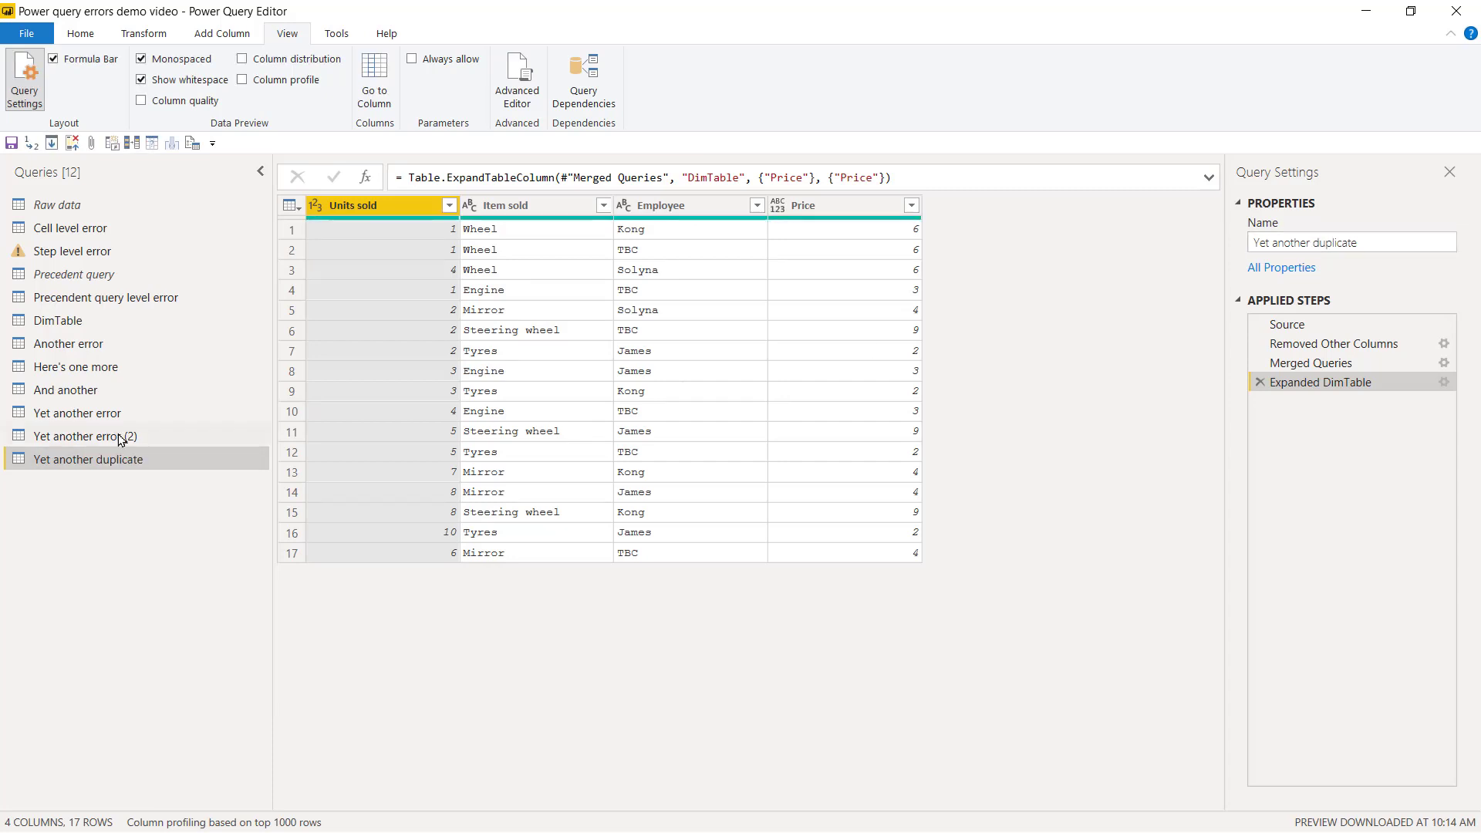
click(115, 436)
double_click(1314, 241)
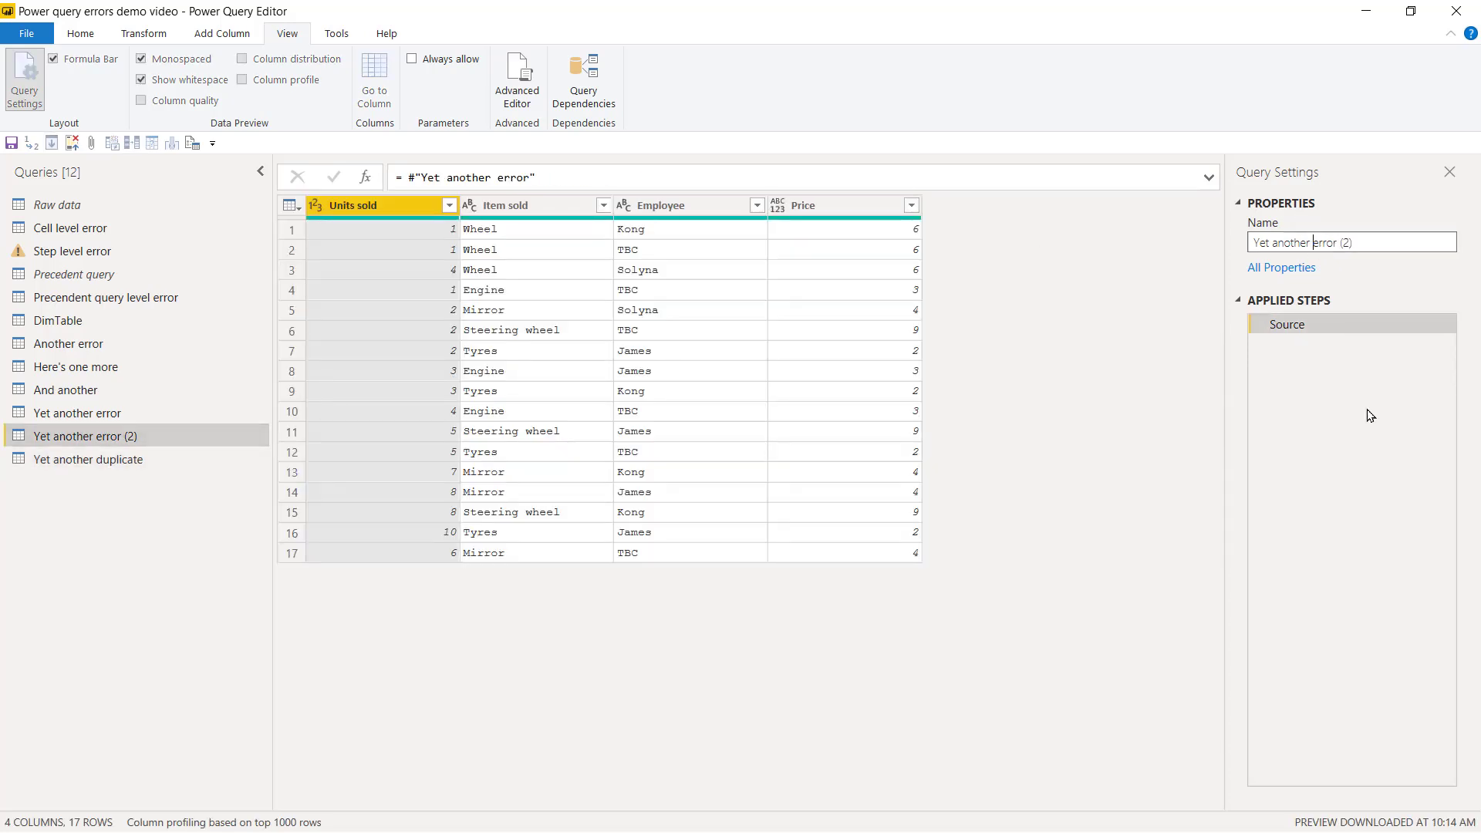
text(ref)
key(Return)
click(587, 73)
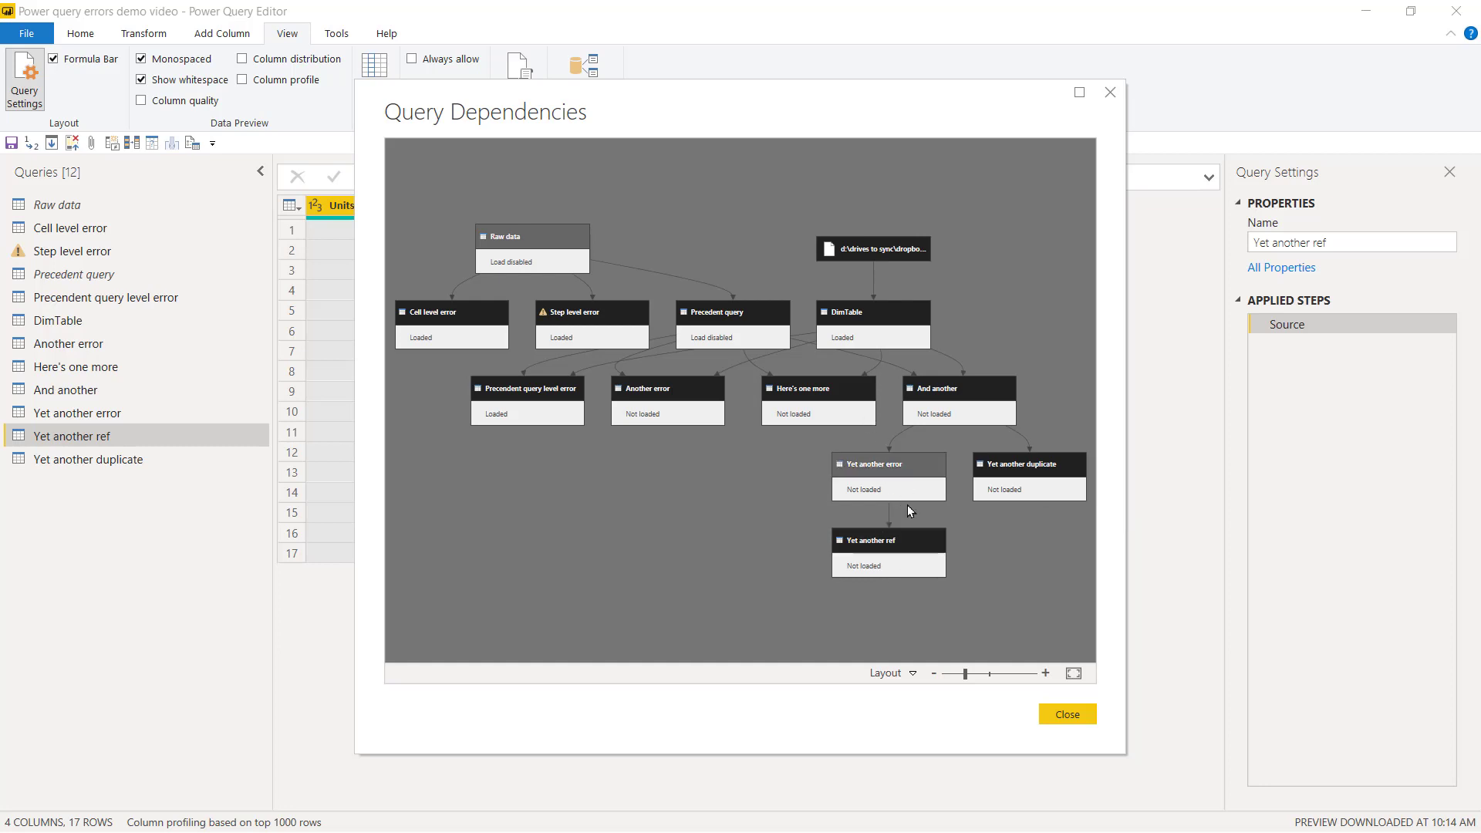
click(1016, 473)
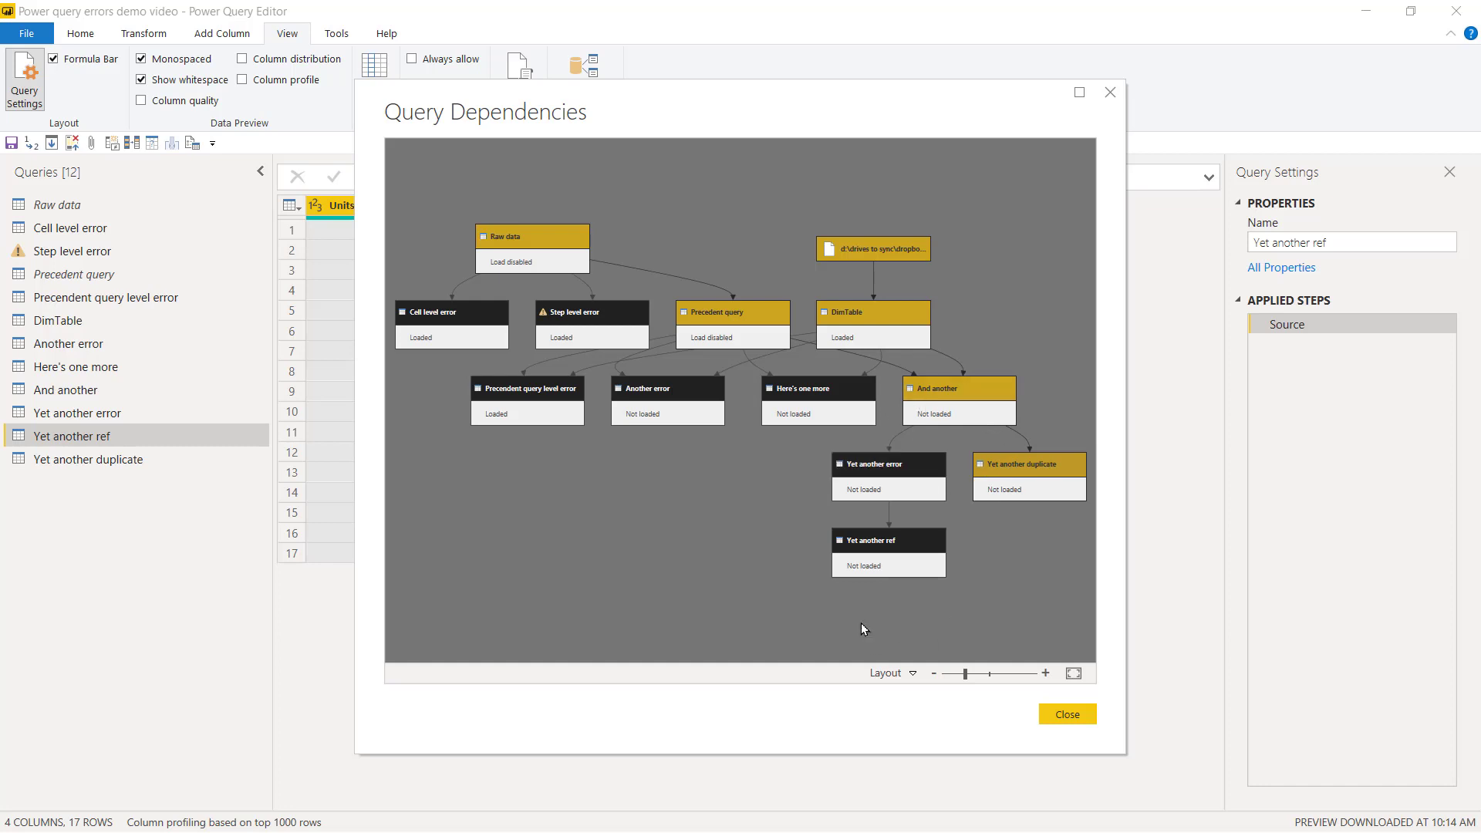
click(877, 540)
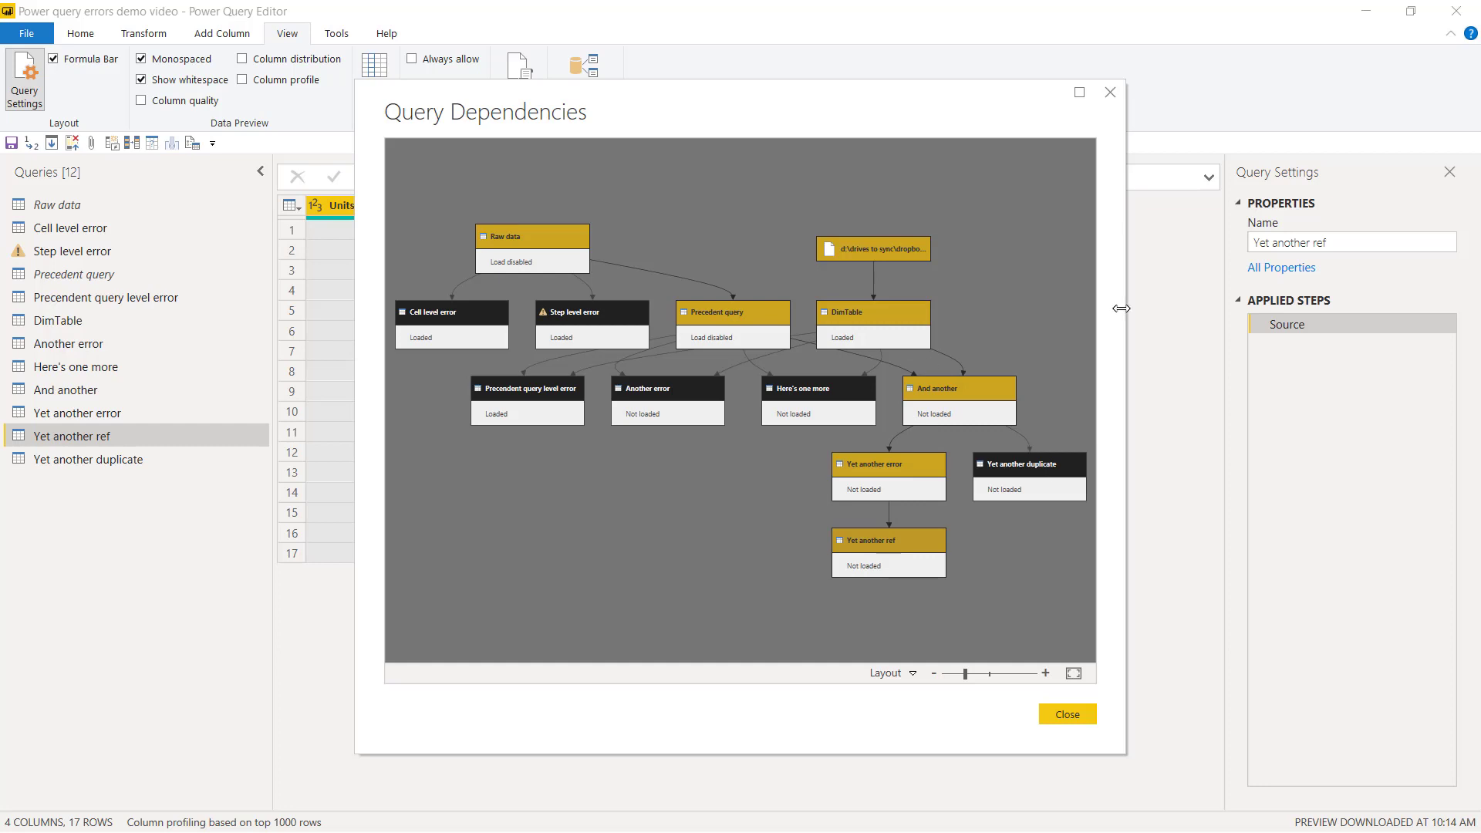
click(1111, 94)
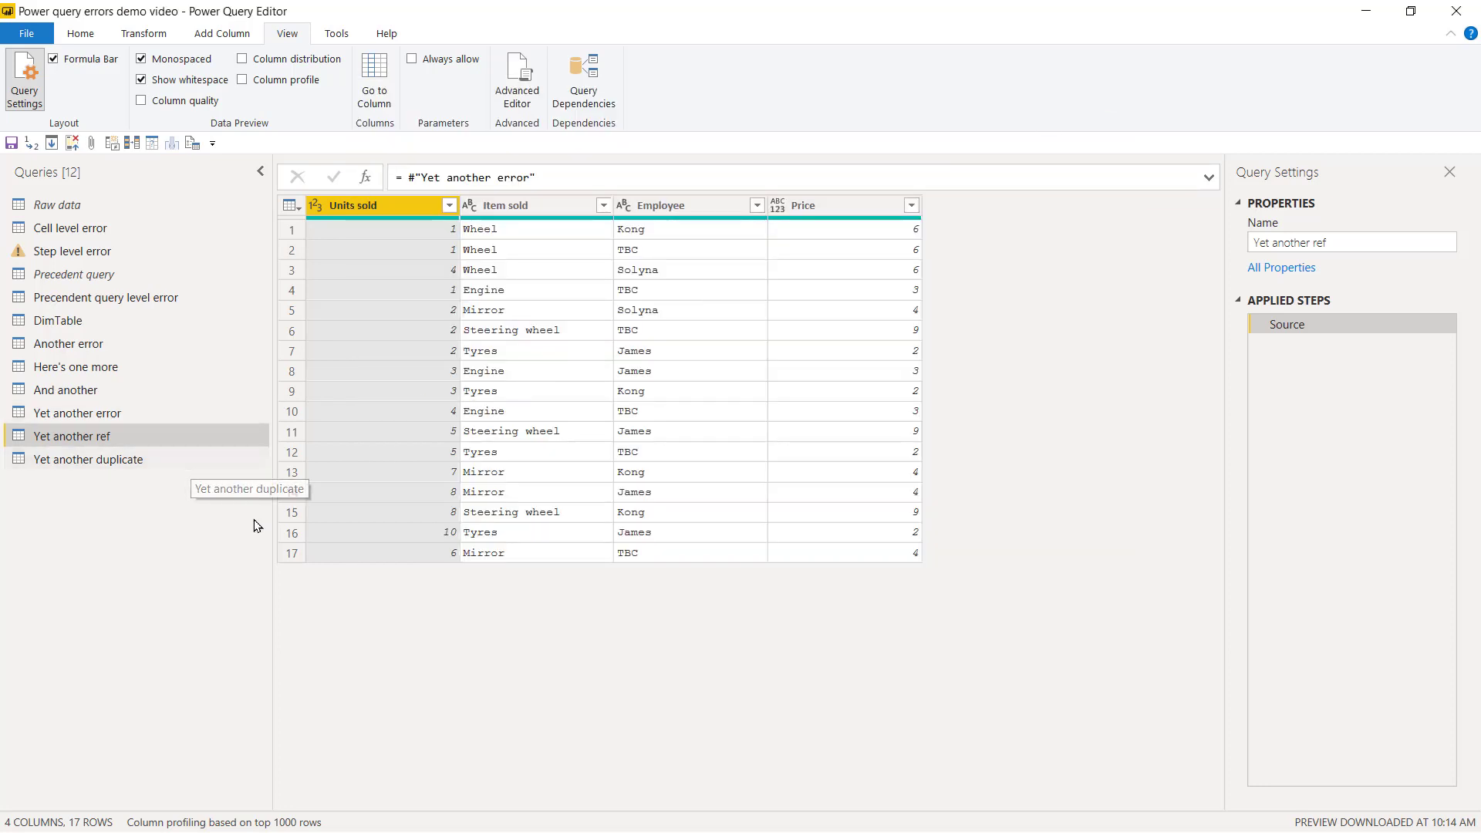
Open the Yet another duplicate query and scroll through its results
click(127, 459)
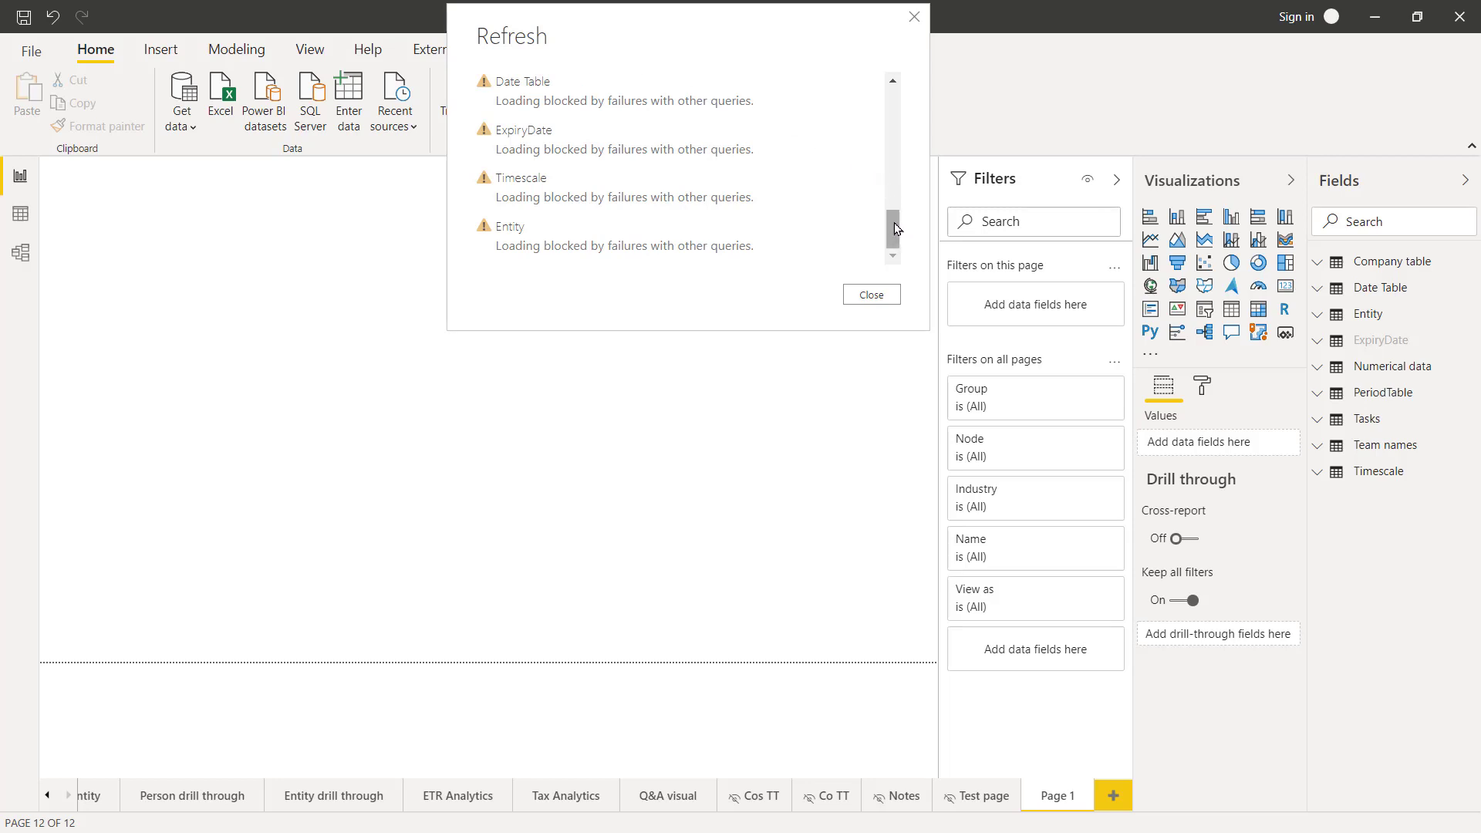
drag(894, 223, 888, 153)
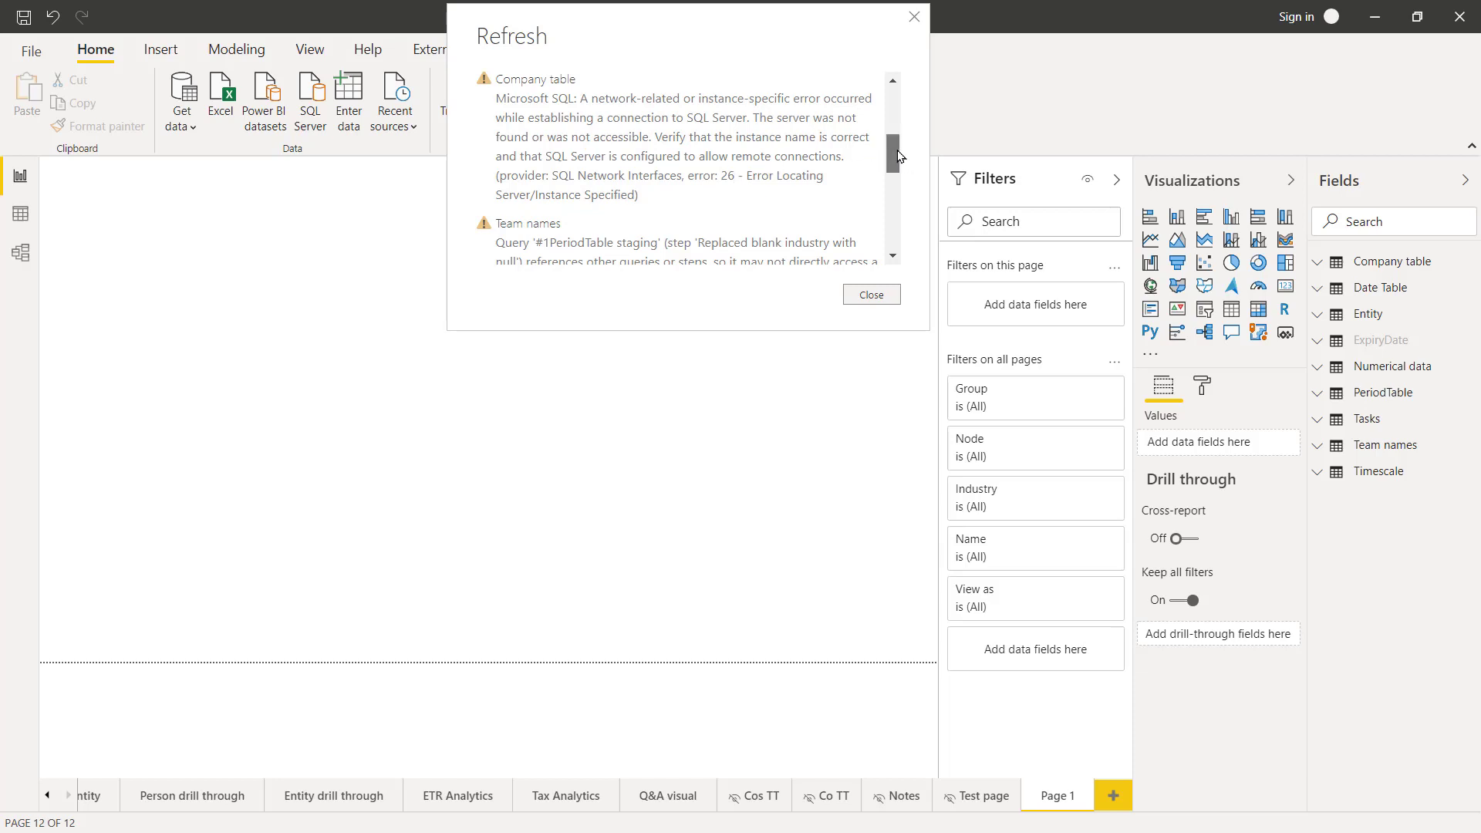
drag(895, 159, 897, 186)
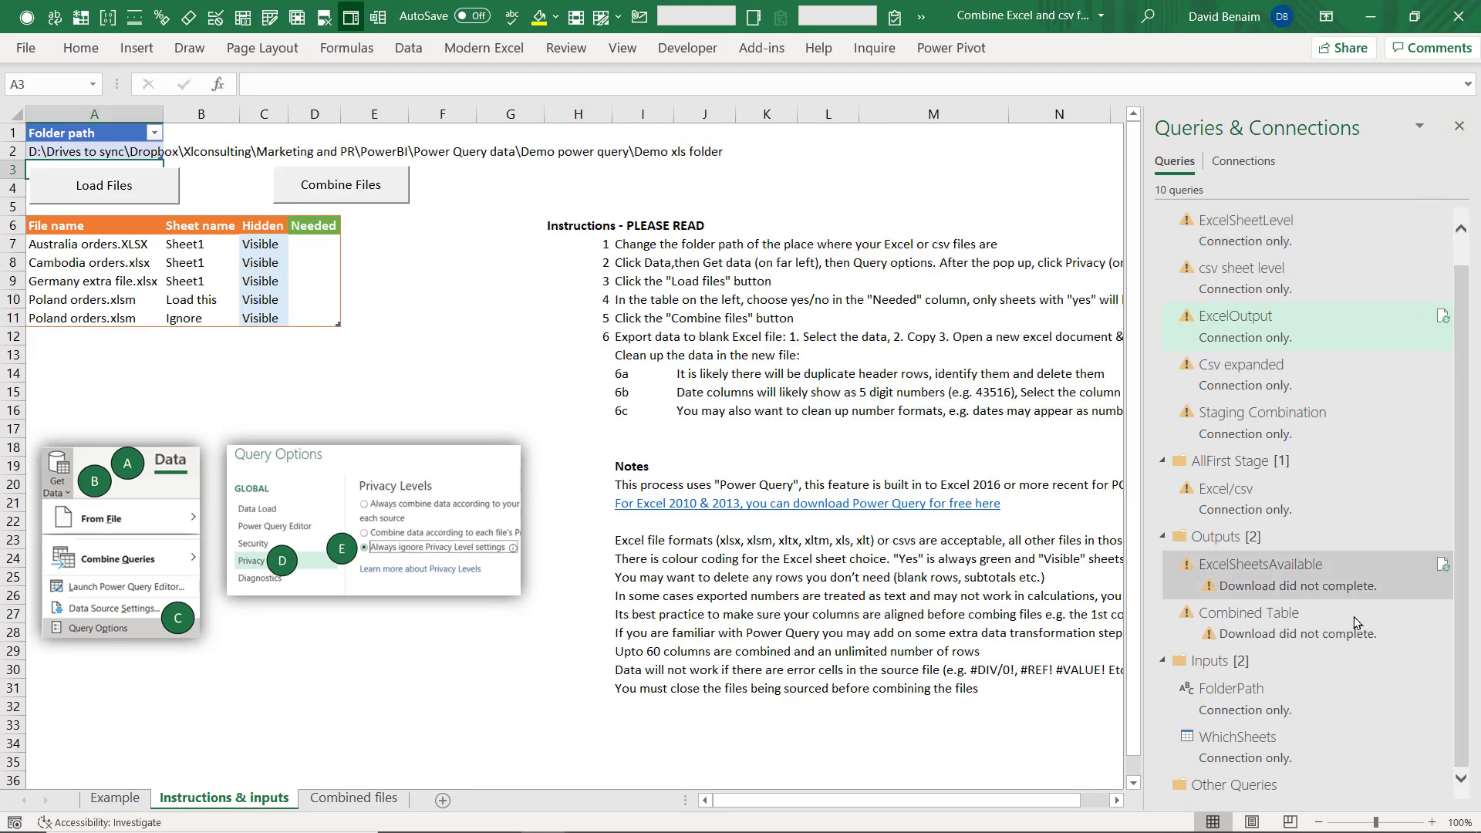
Open the ExcelSheetLevel query from Queries & Connections to see its Formula.Firewall error
scroll(1296, 501, up, 1)
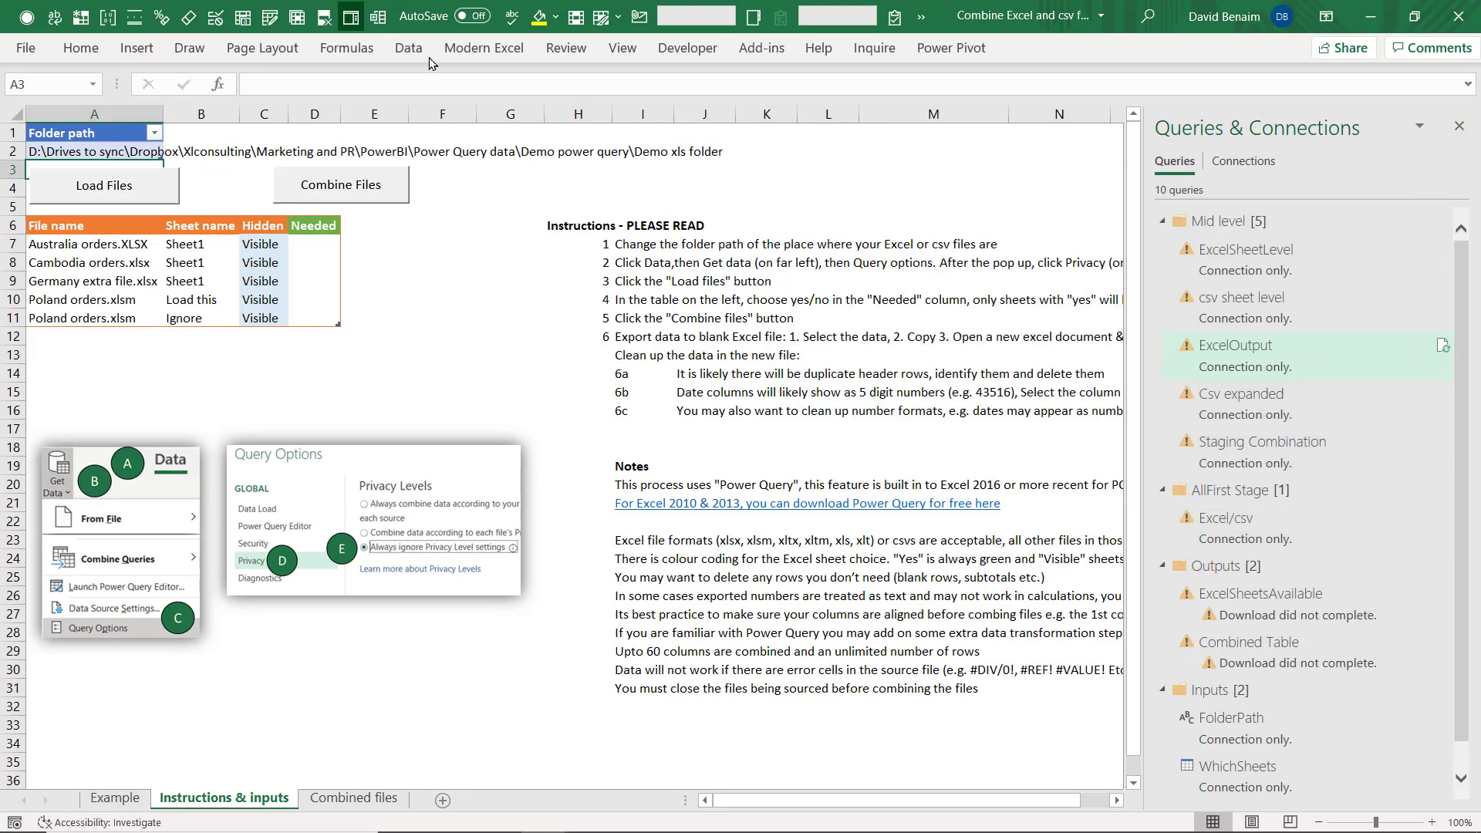
click(408, 48)
click(476, 80)
click(409, 48)
click(498, 80)
double_click(1274, 274)
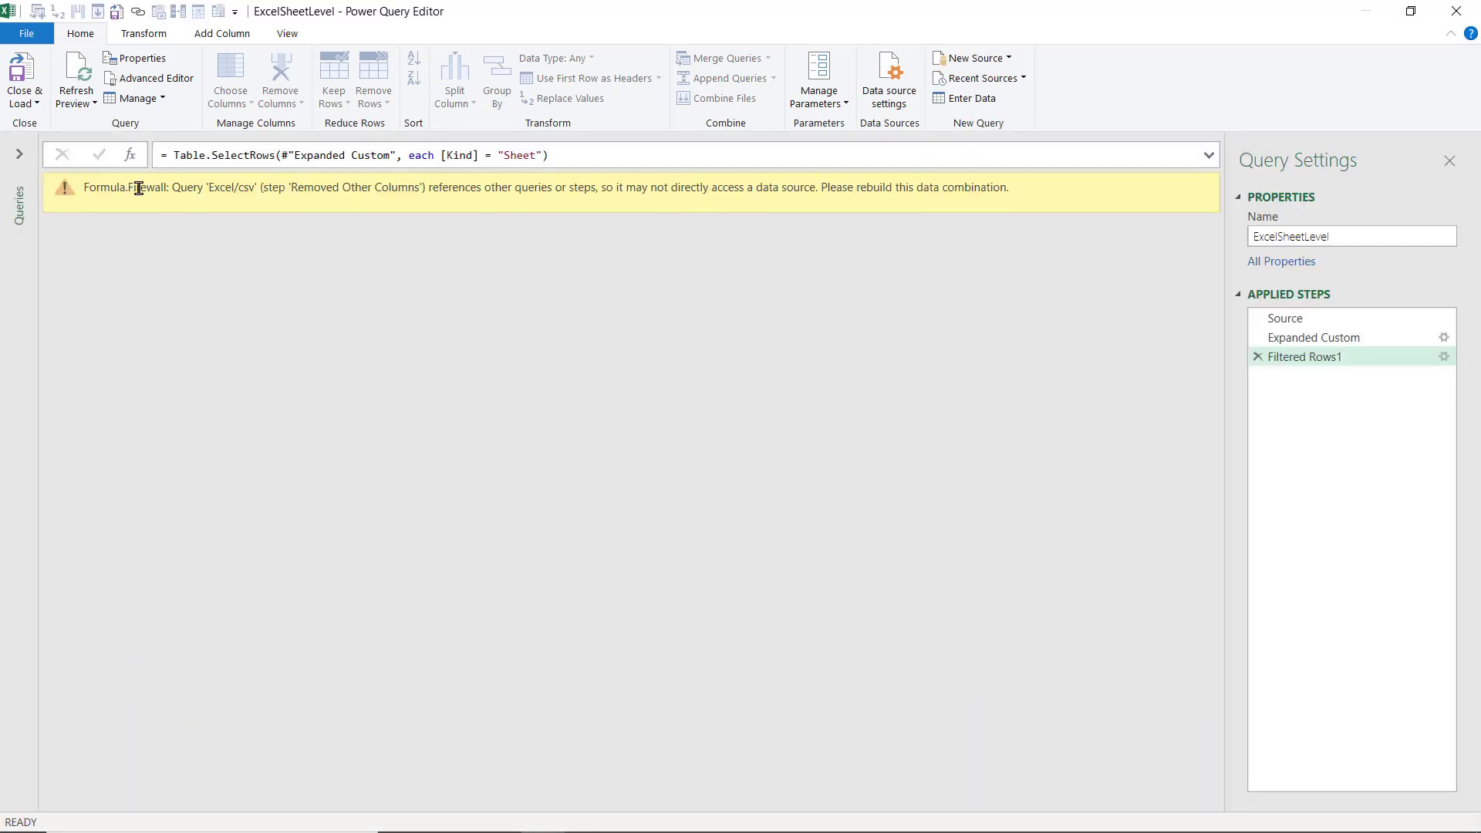
drag(817, 187, 86, 182)
click(88, 187)
click(25, 34)
mouse_move(90, 203)
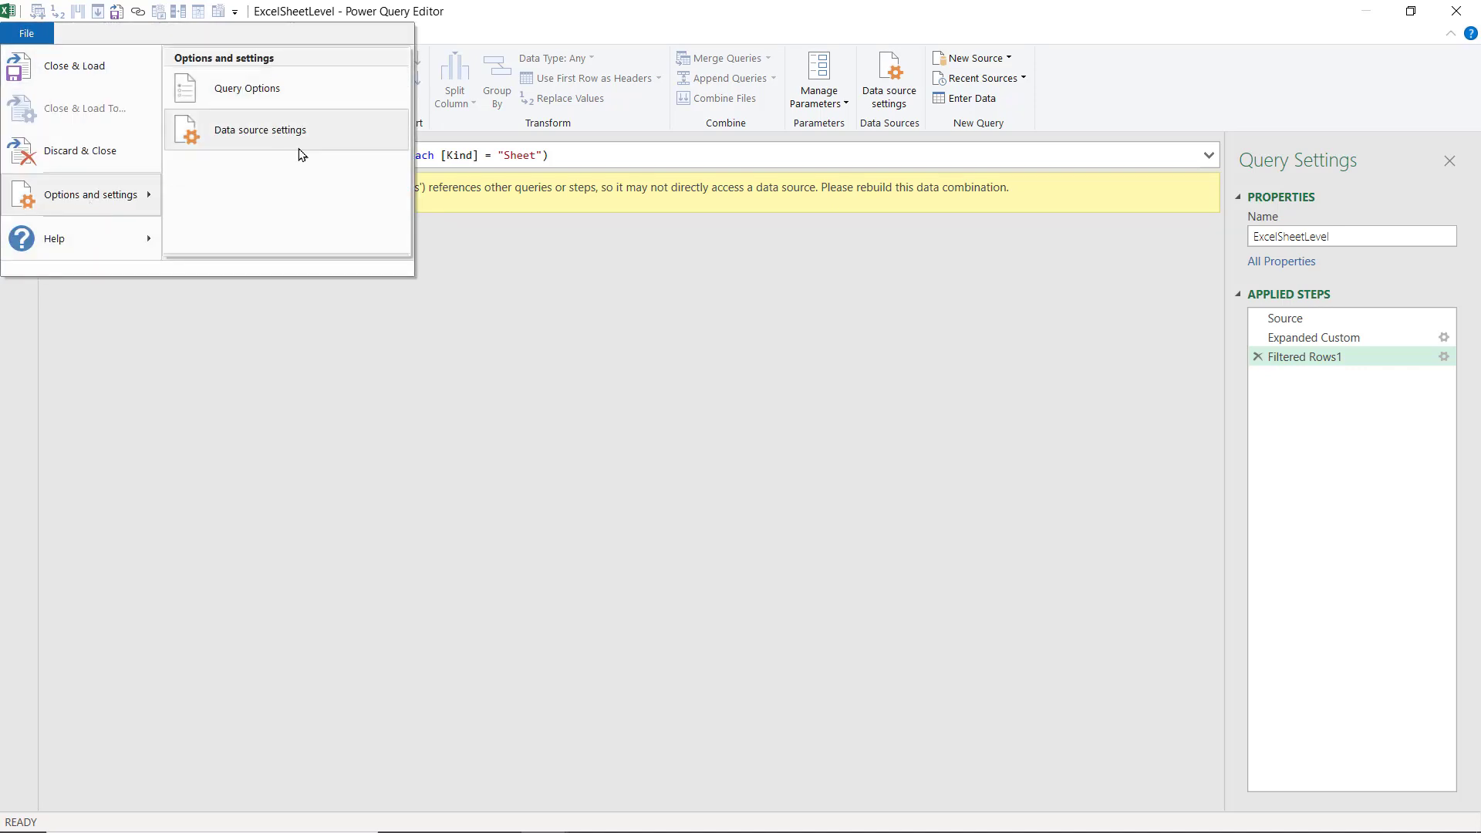
click(229, 132)
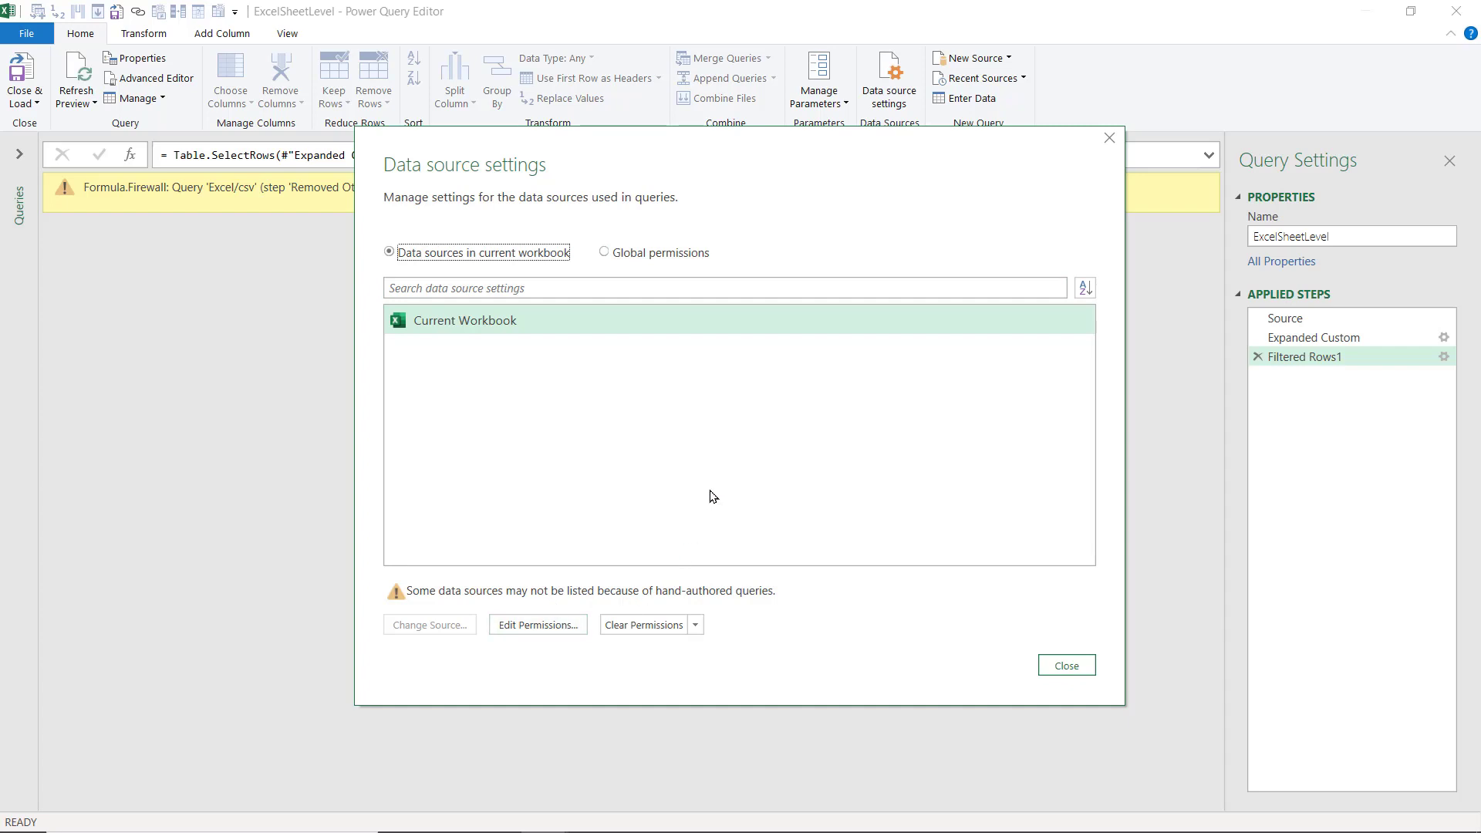
click(1109, 139)
click(26, 33)
Set global Data Load type detection to never detect column types and headers for unstructured sources
mouse_move(86, 193)
click(300, 103)
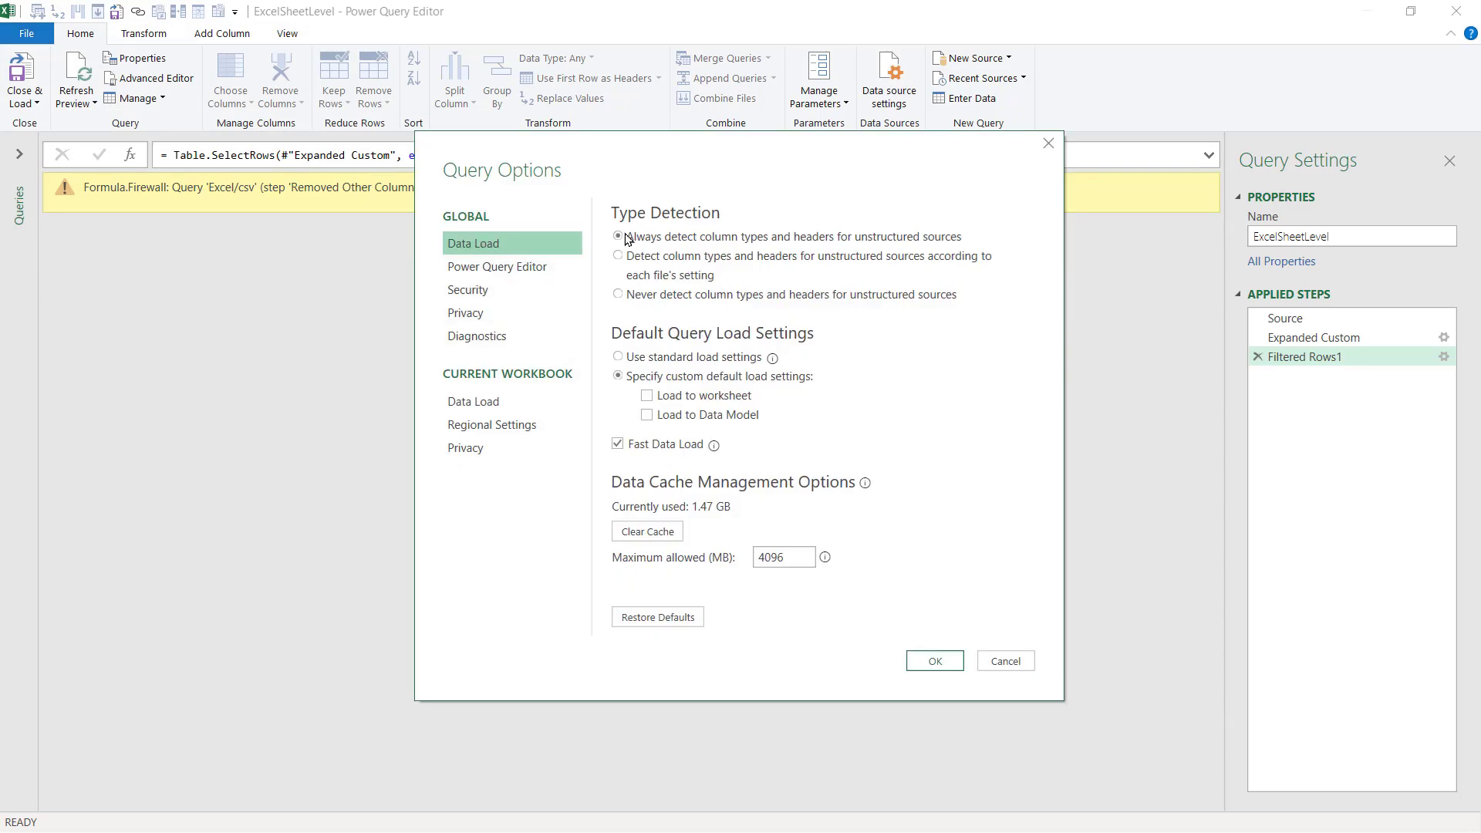
click(617, 293)
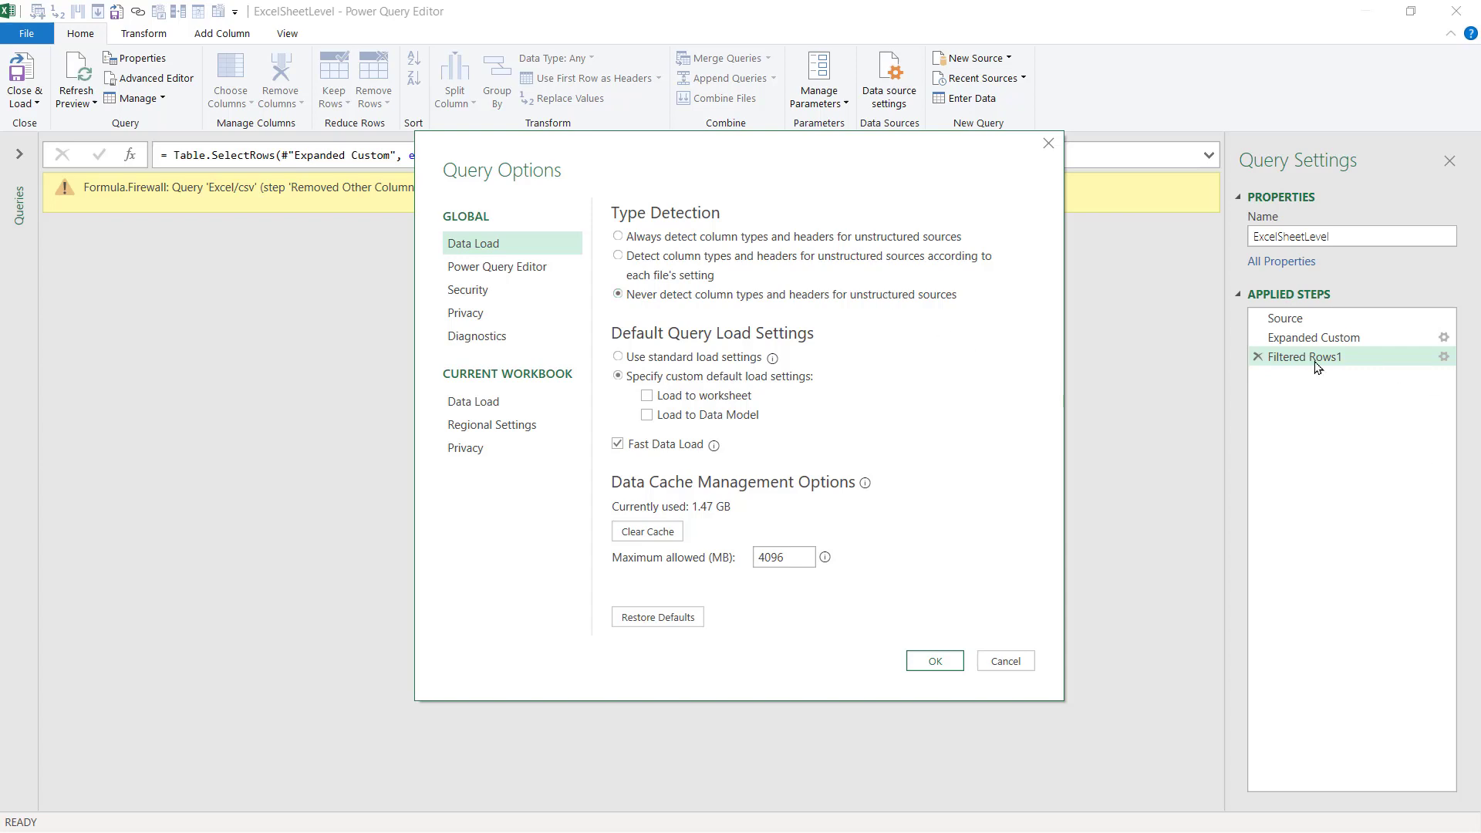
click(704, 299)
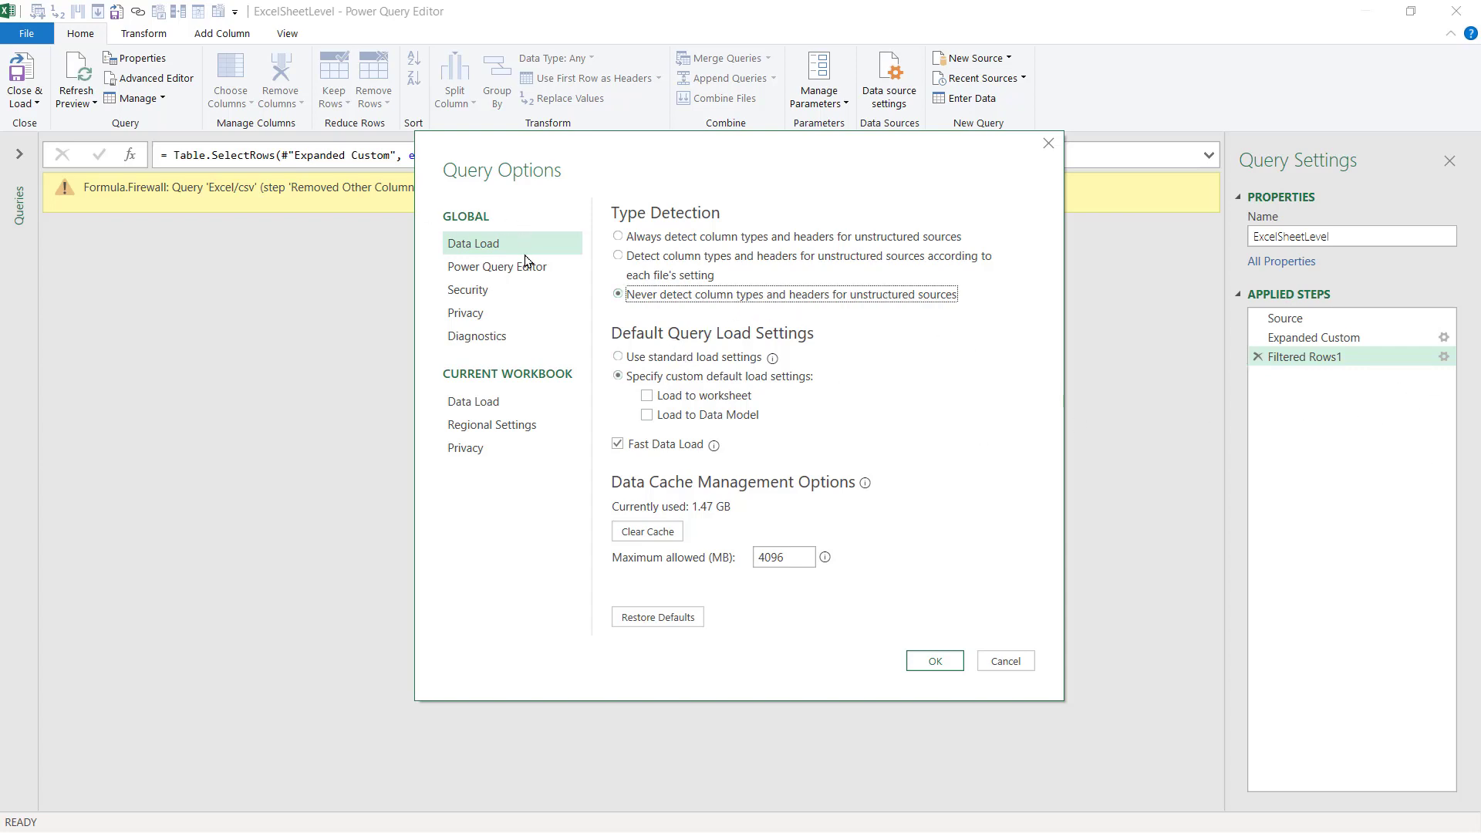
Set the global Privacy option to always ignore Privacy Level settings
click(472, 316)
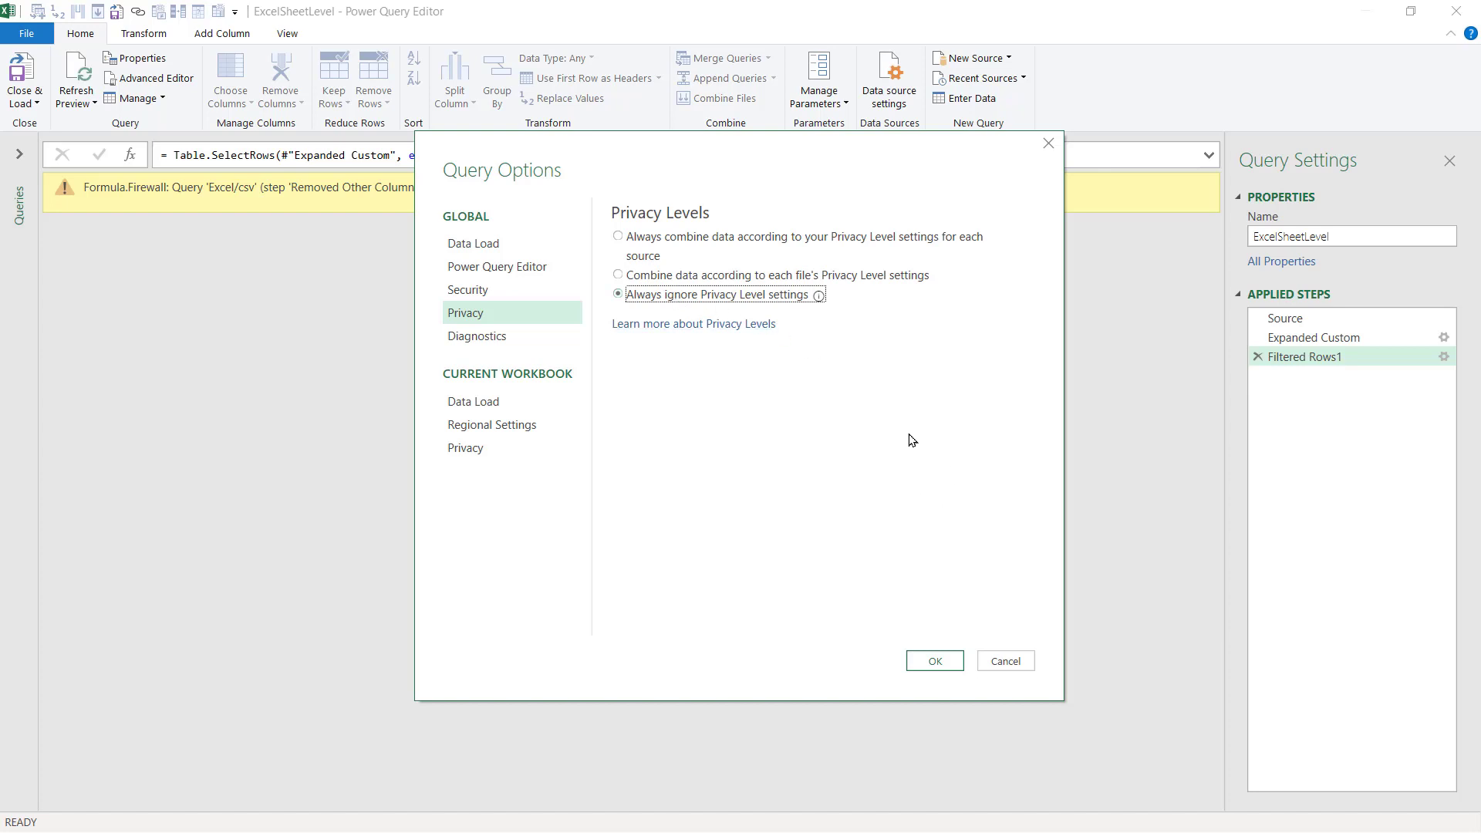
Apply the options, then refresh the current query's preview and refresh all queries
mouse_move(821, 299)
click(935, 662)
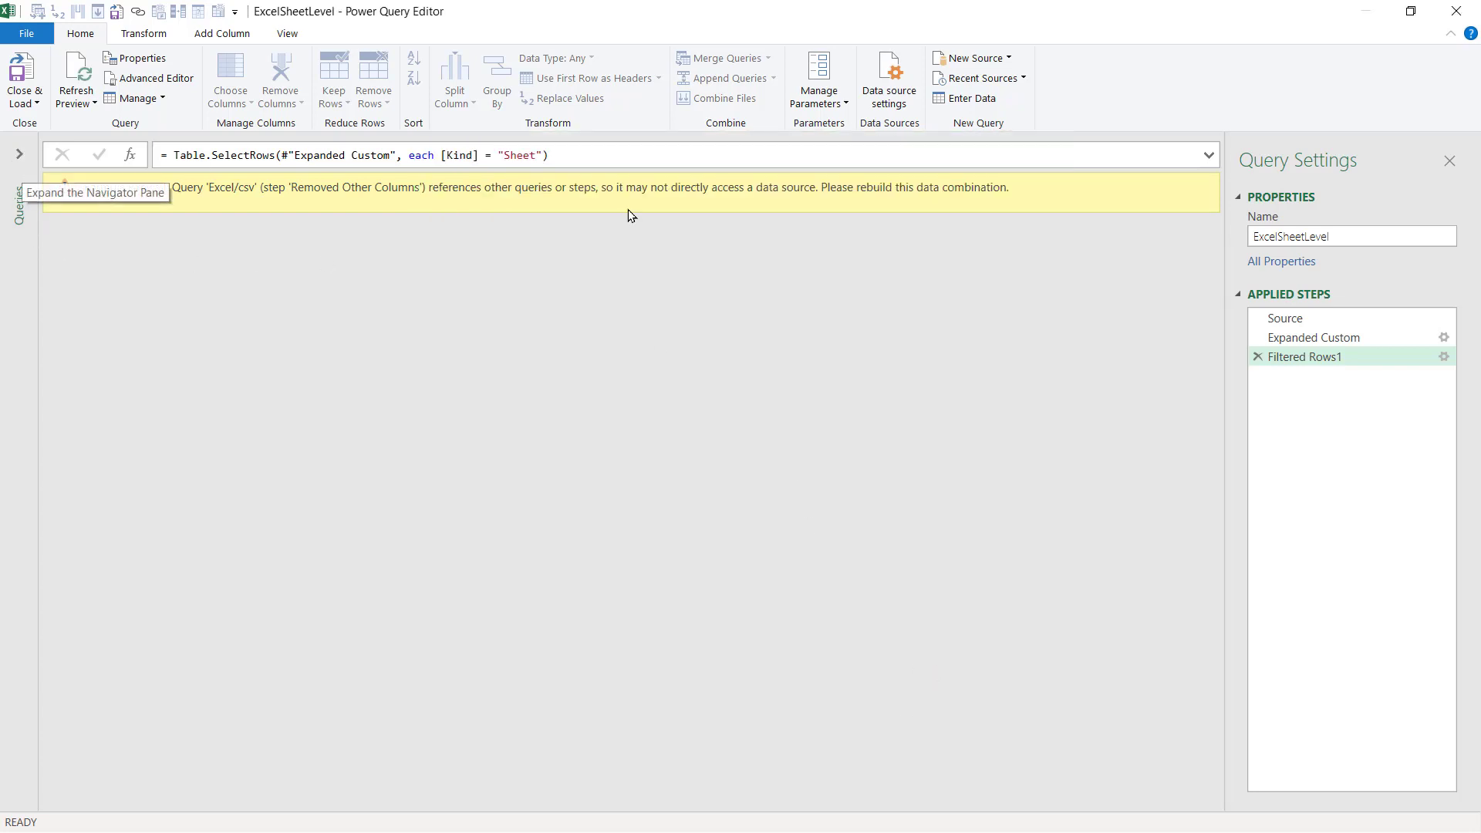
click(19, 154)
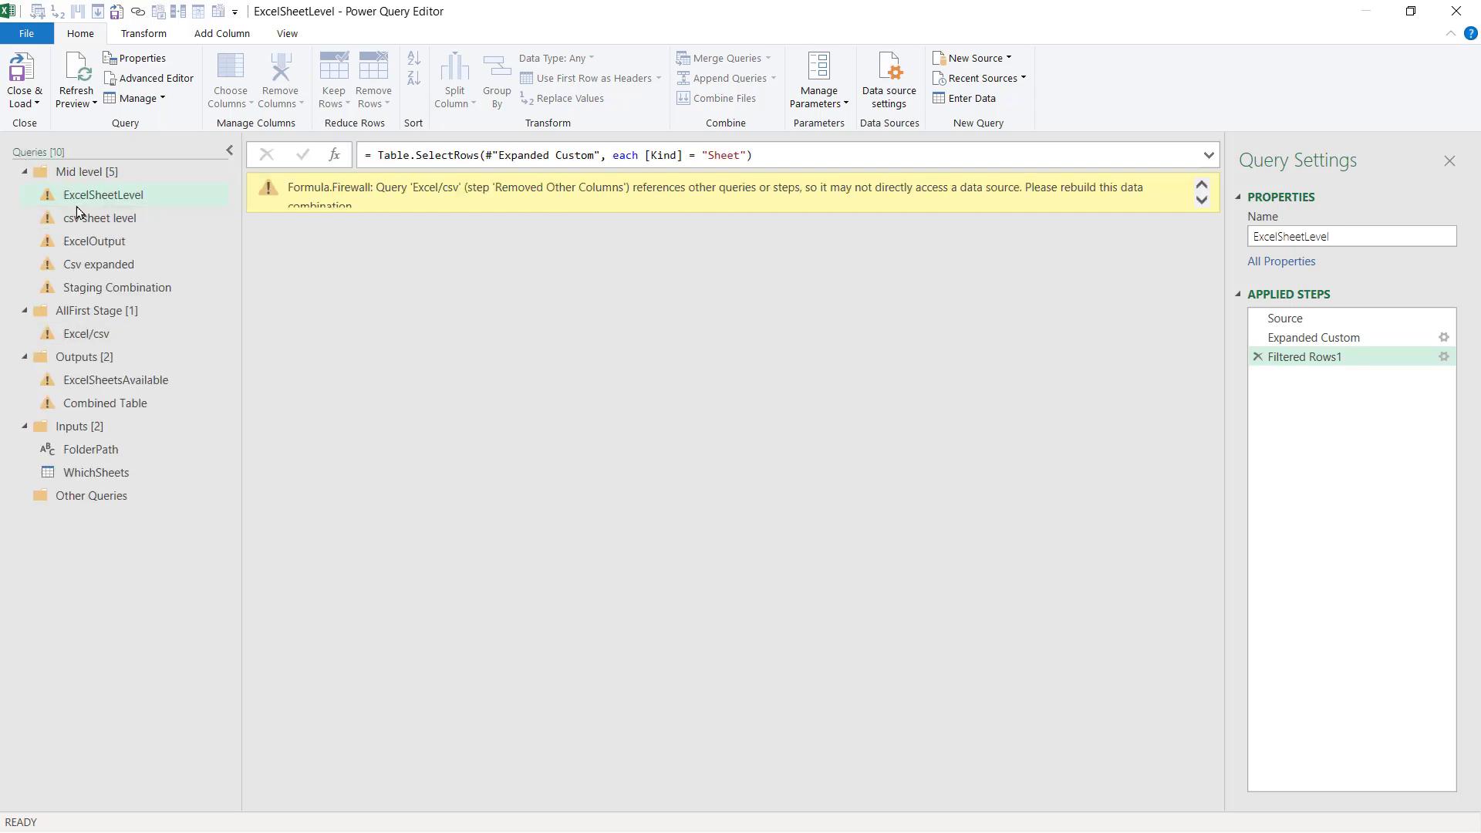
click(92, 104)
click(117, 124)
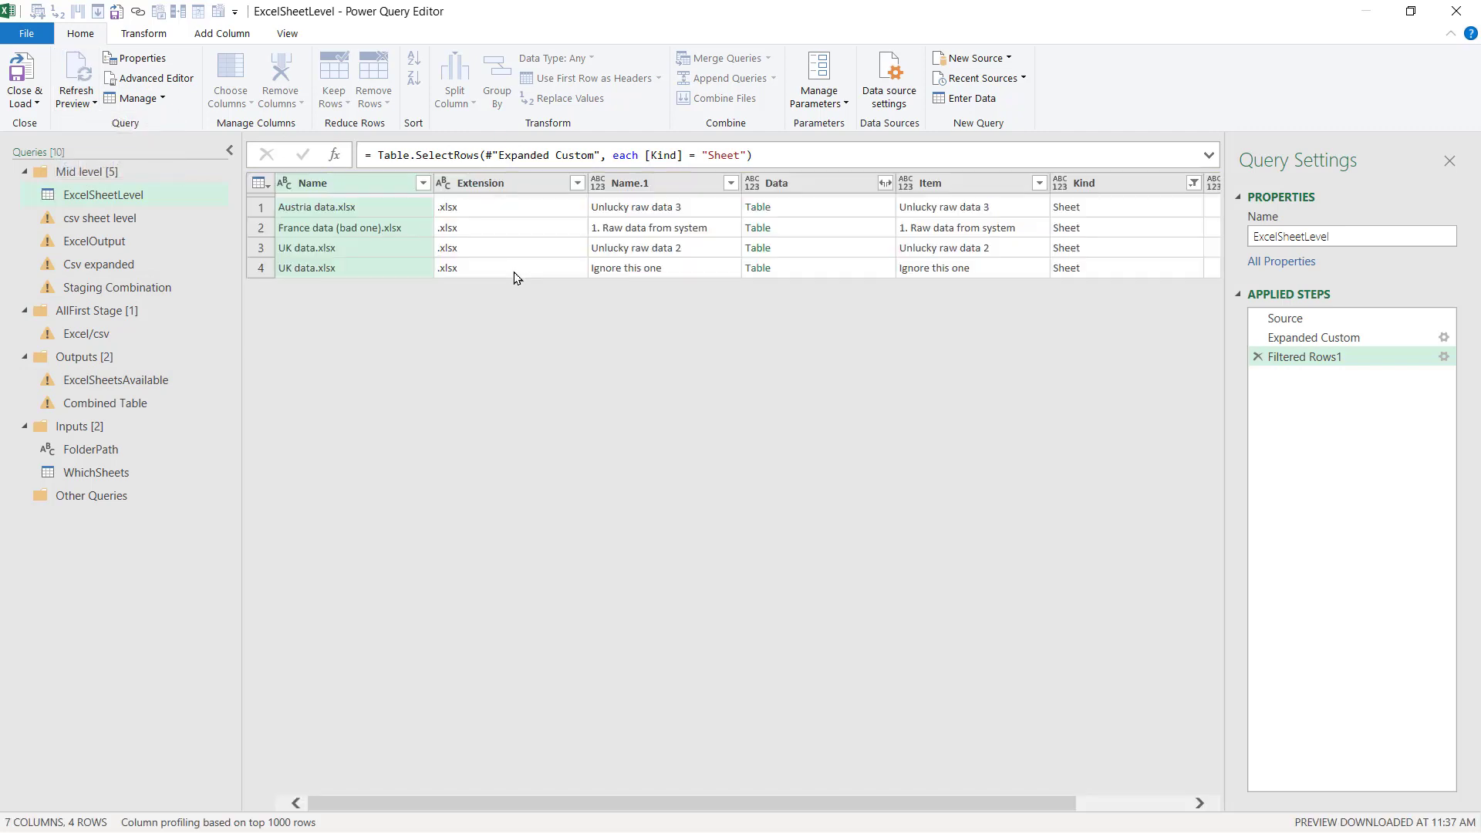
click(77, 99)
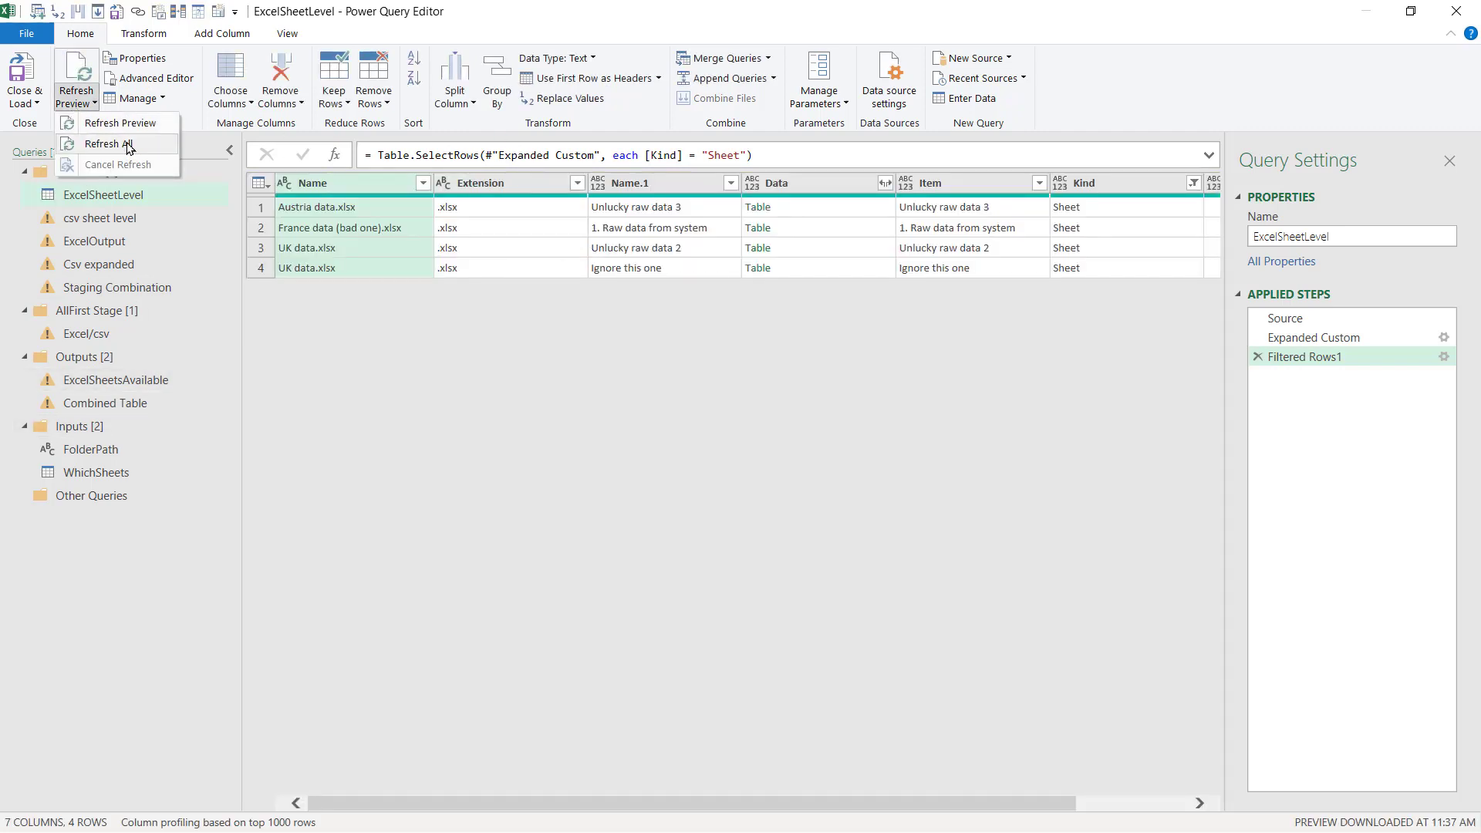
click(127, 146)
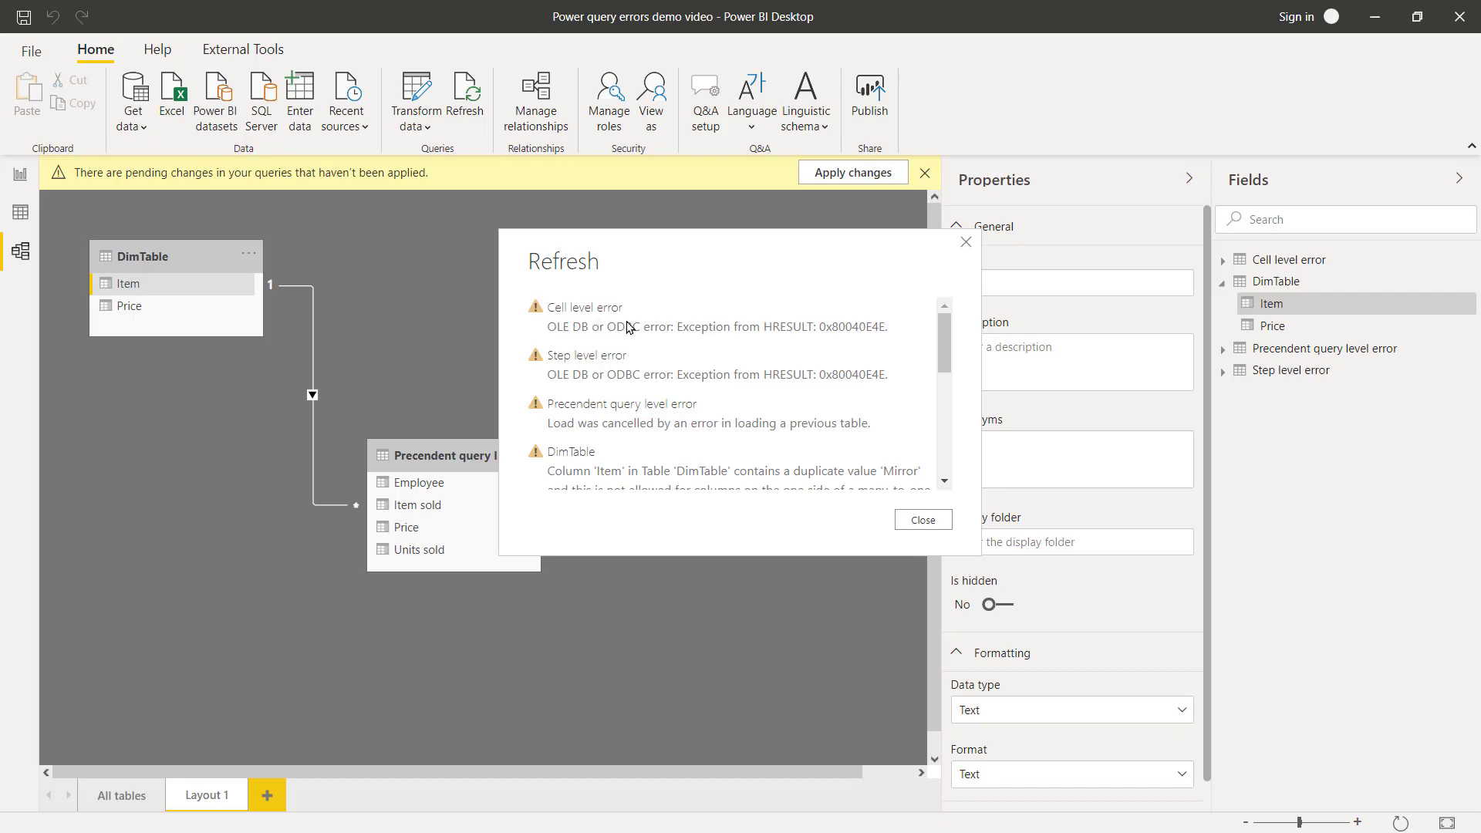
Close the refresh error report and select DimTable's Item column in Data view
drag(932, 370, 559, 442)
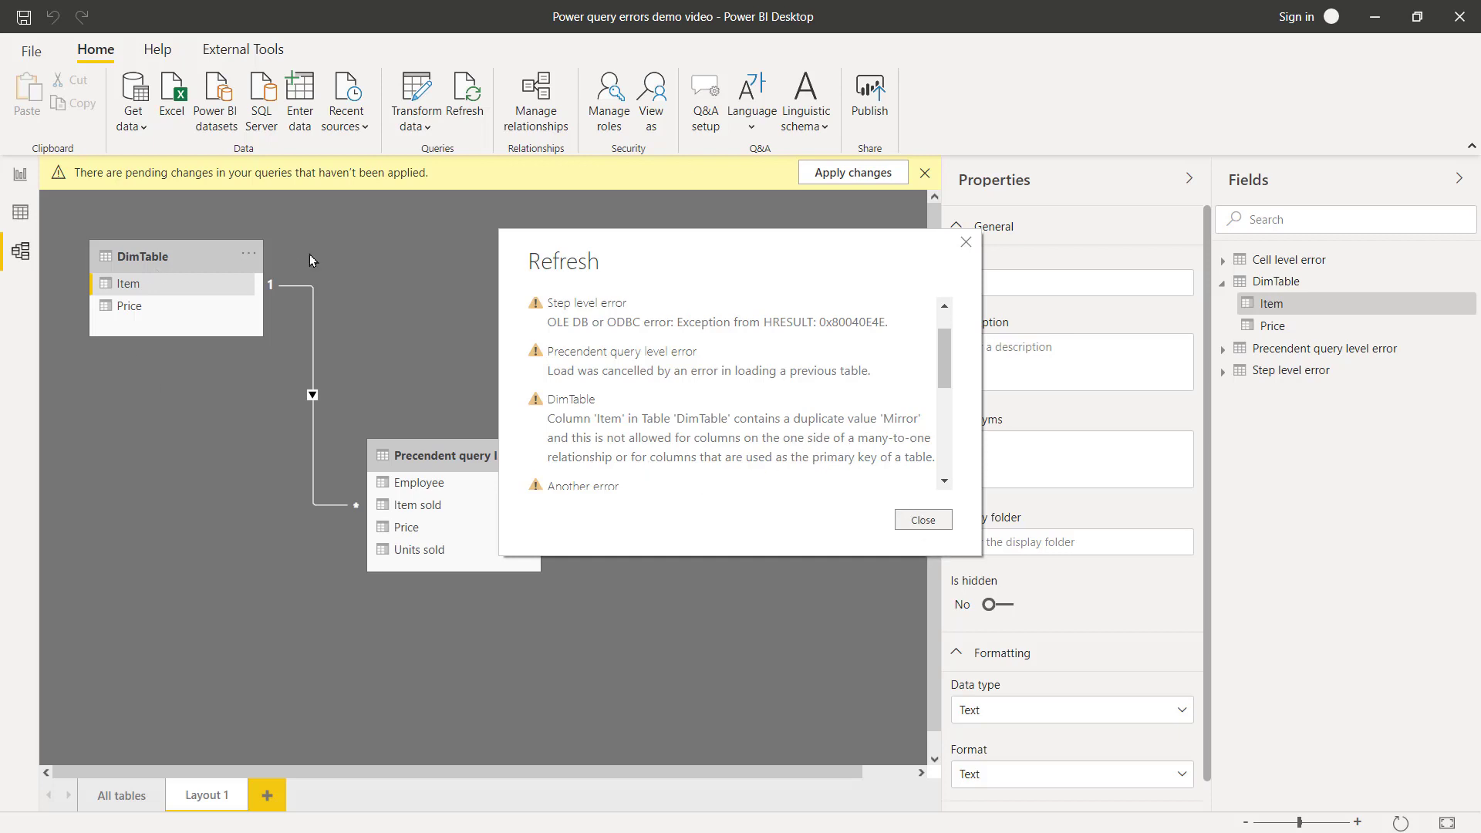
click(923, 521)
click(21, 216)
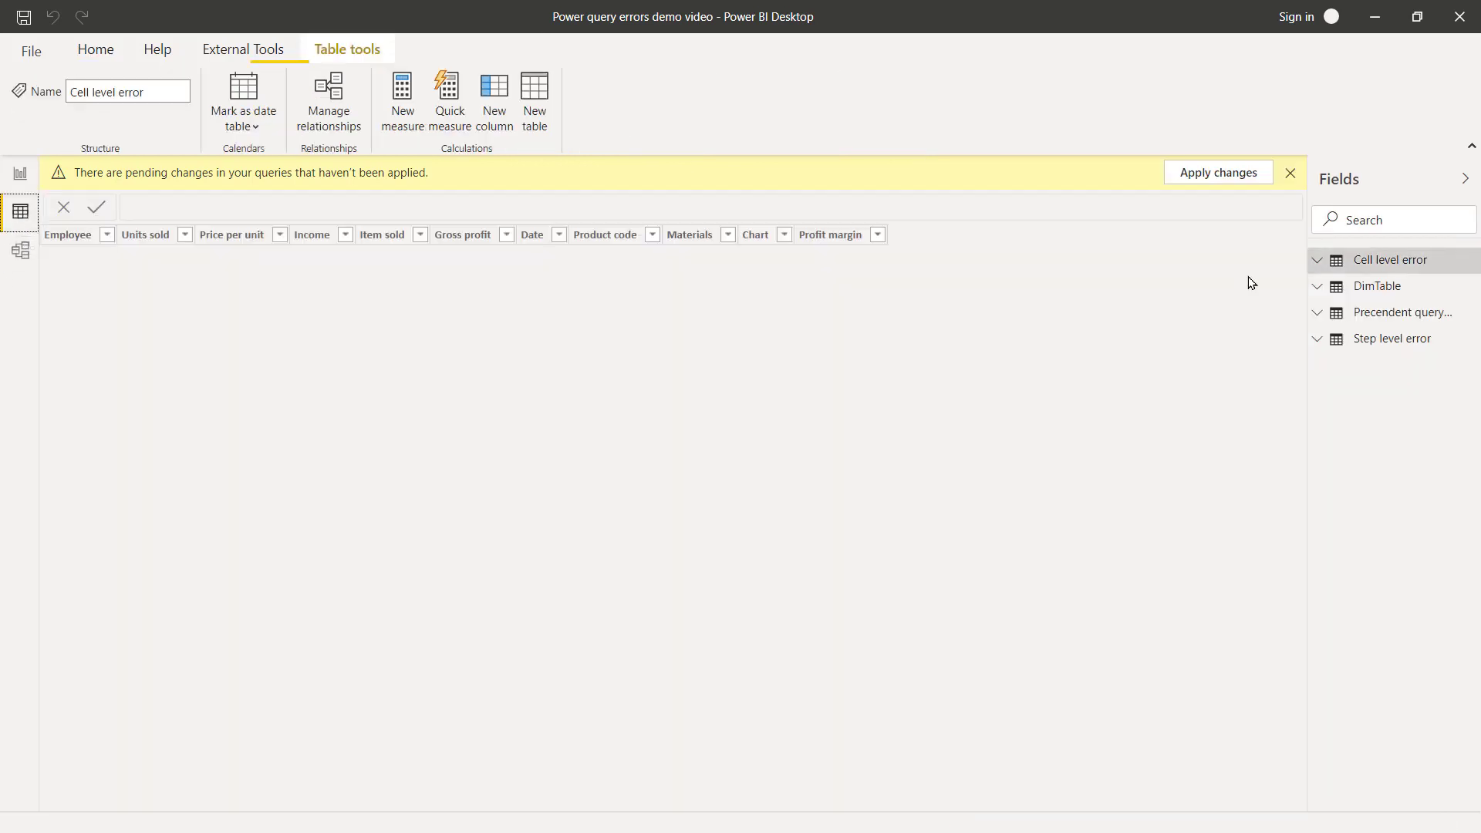
click(1370, 287)
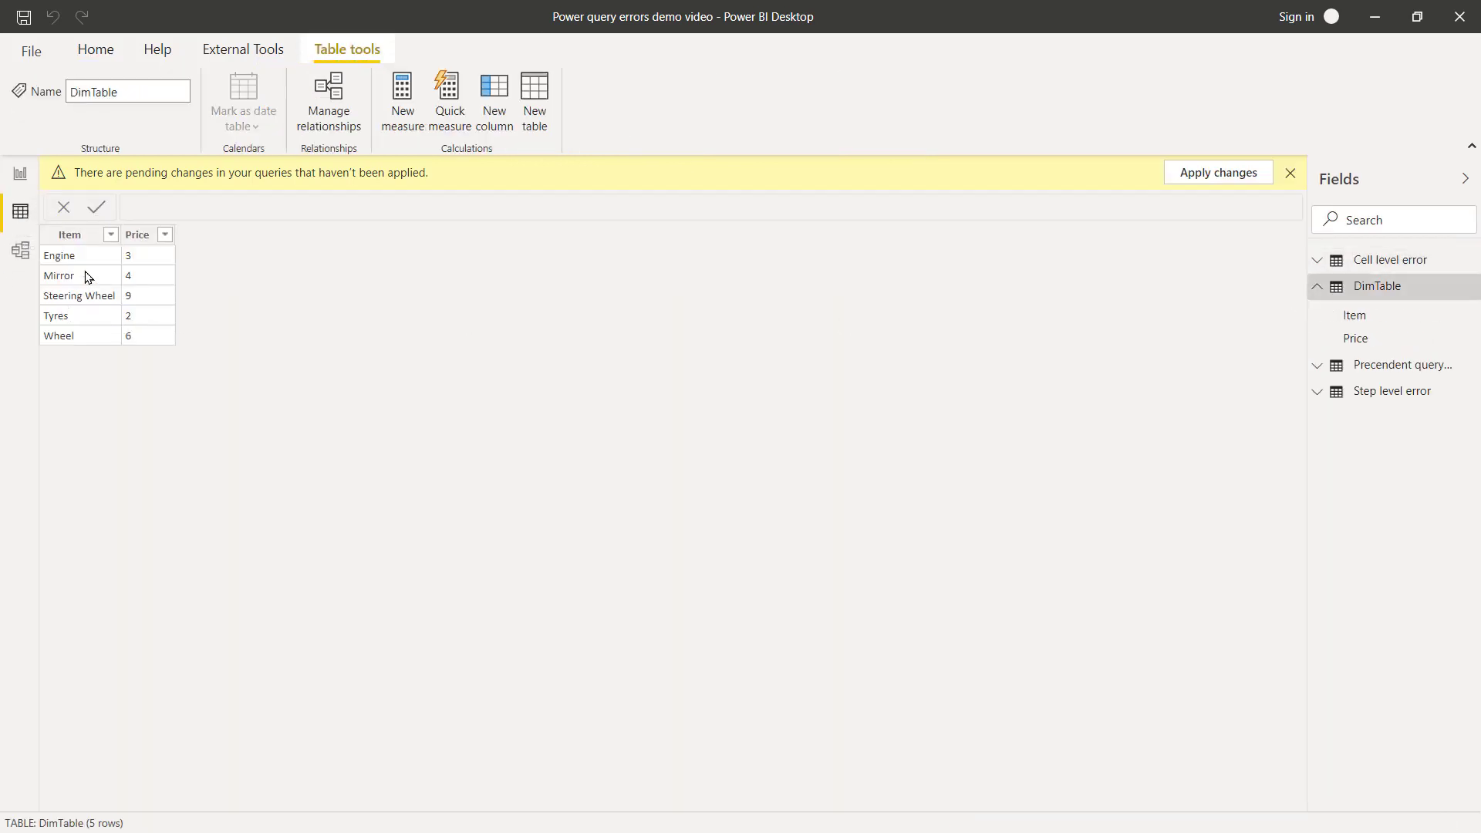
click(85, 296)
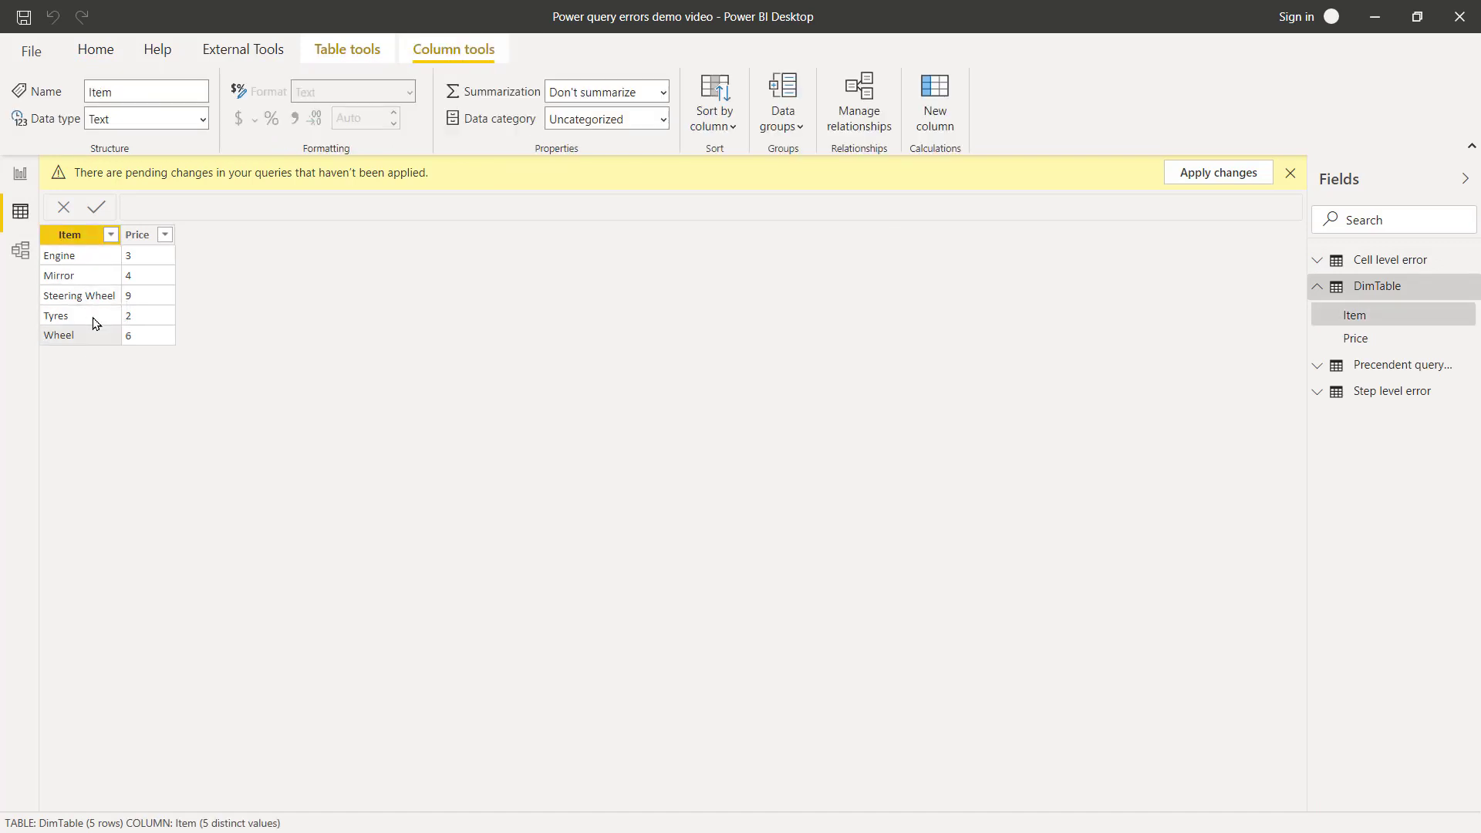
Open DimTable via Transform data and compare its Mirror and MIRROR rows at Removed Duplicates
click(115, 54)
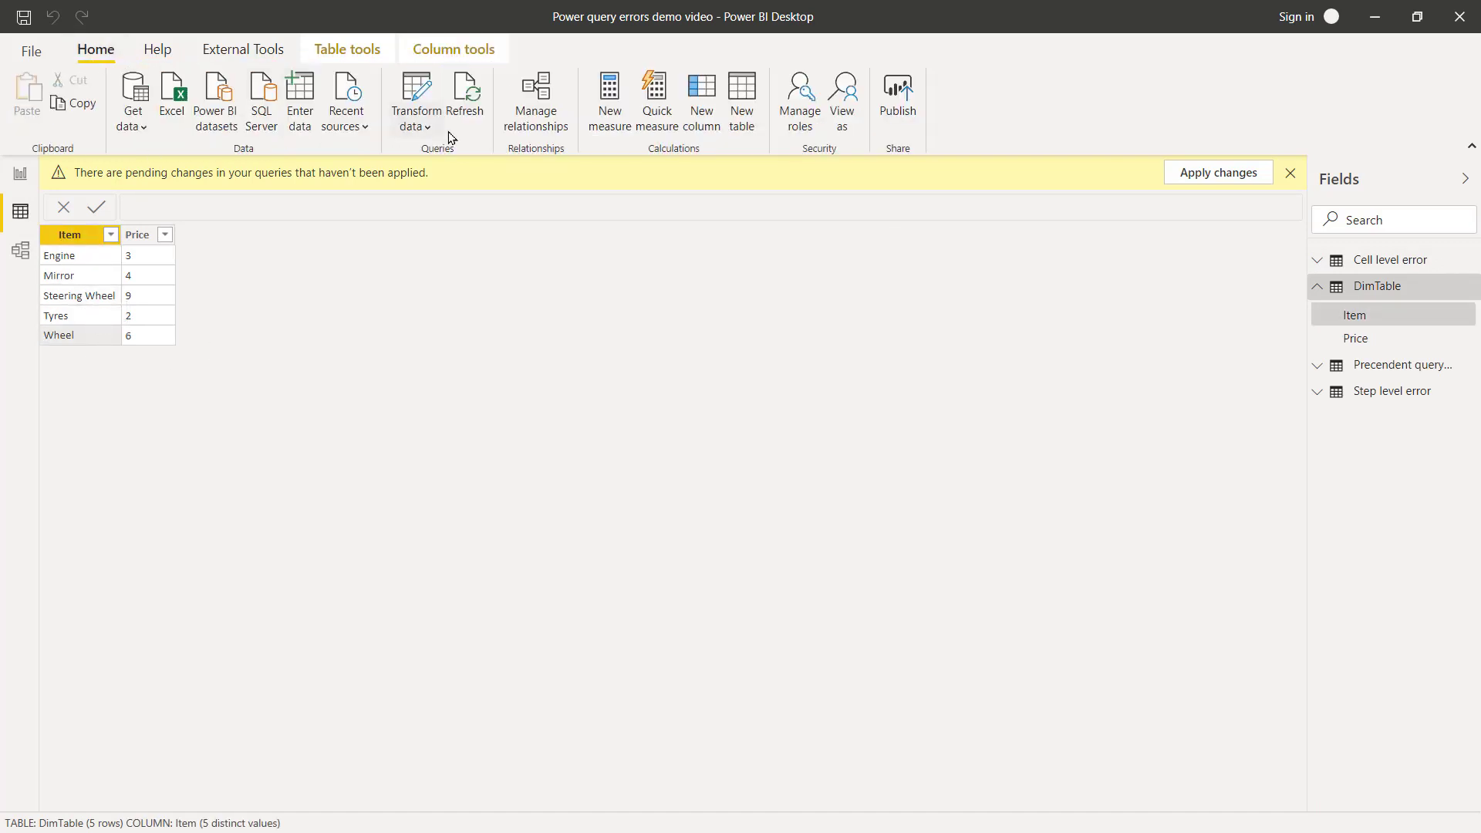
click(411, 86)
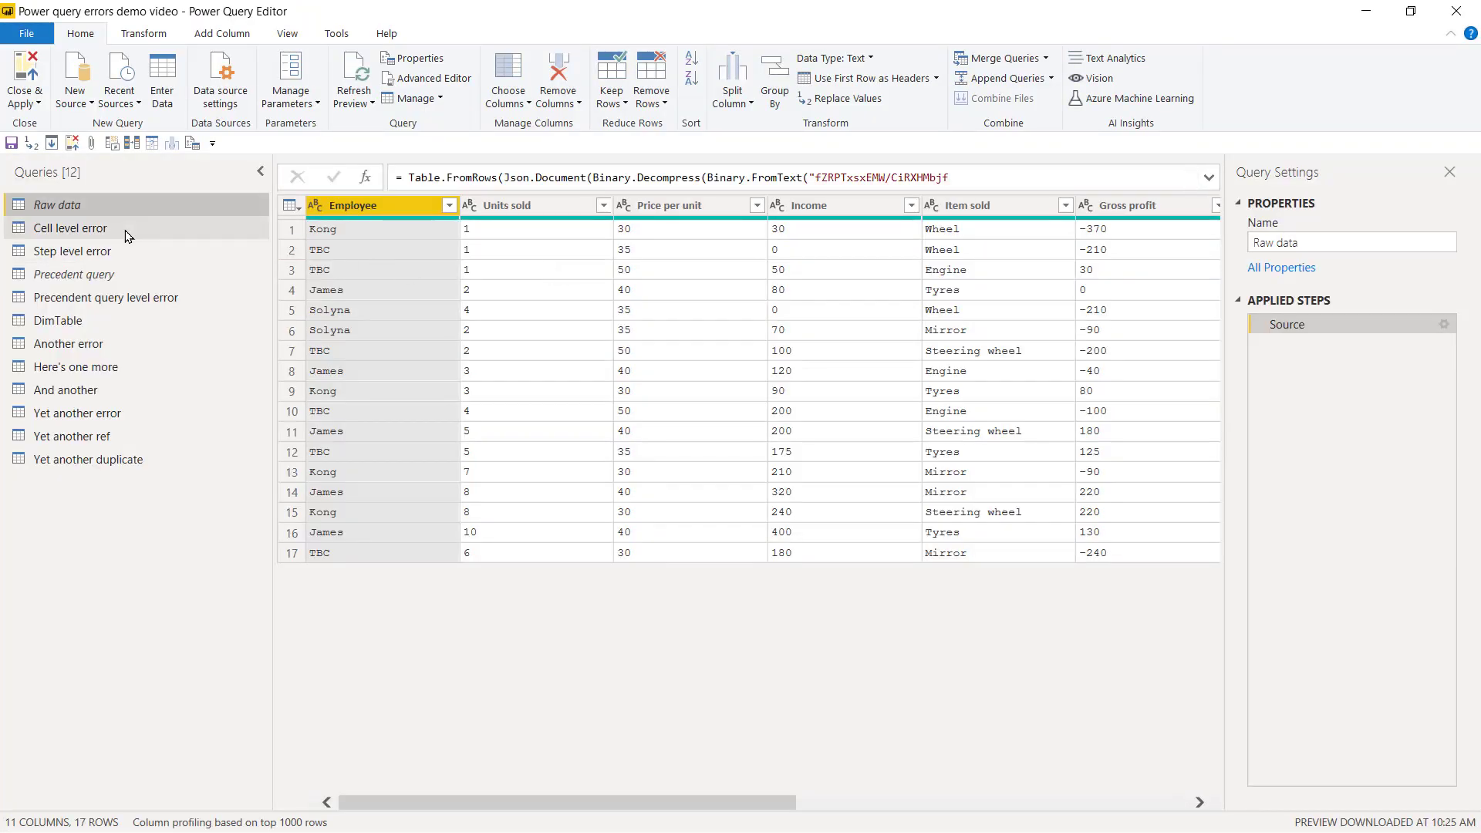
click(125, 316)
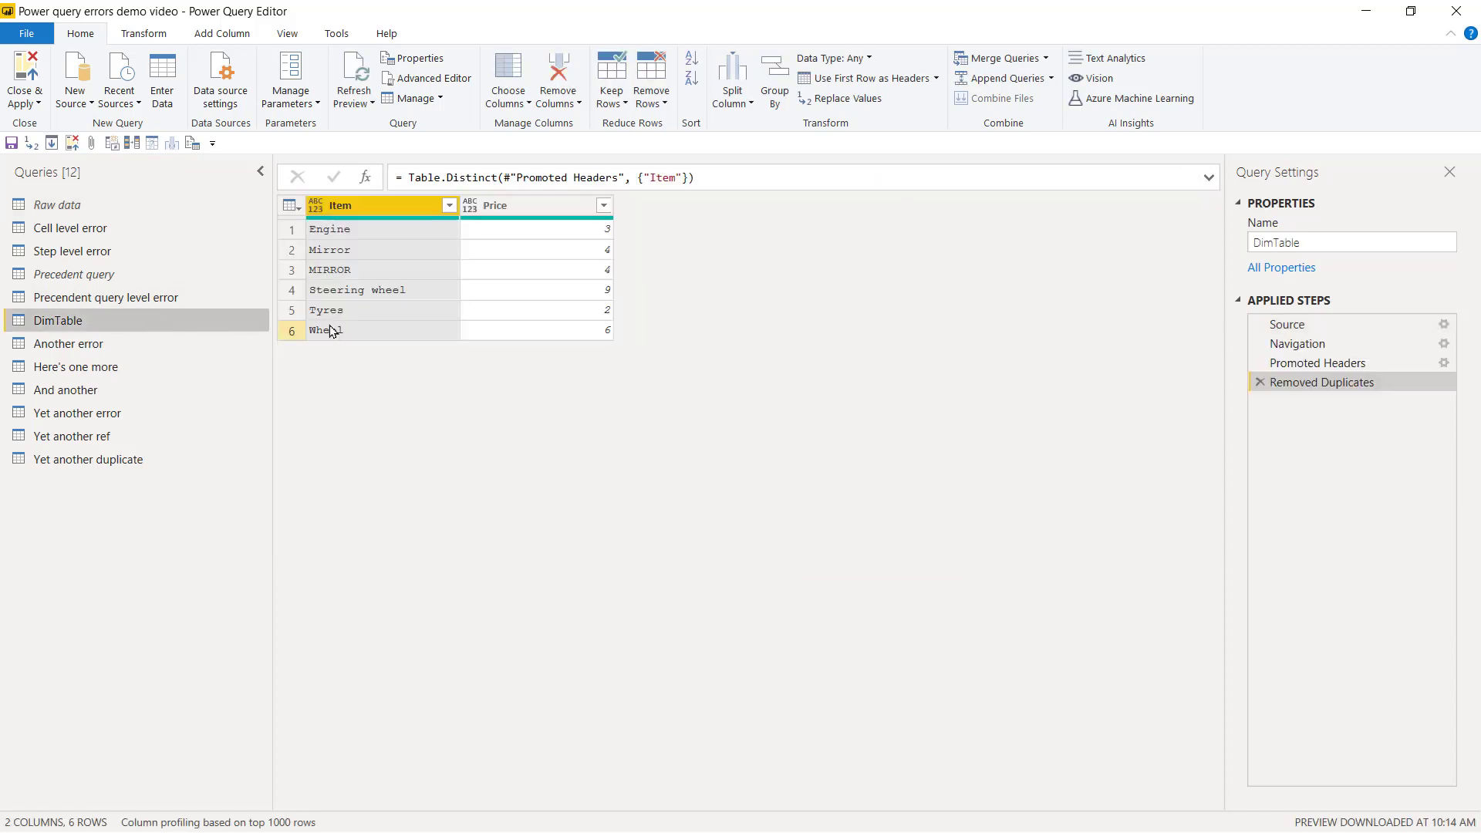
click(373, 271)
click(377, 254)
click(1322, 383)
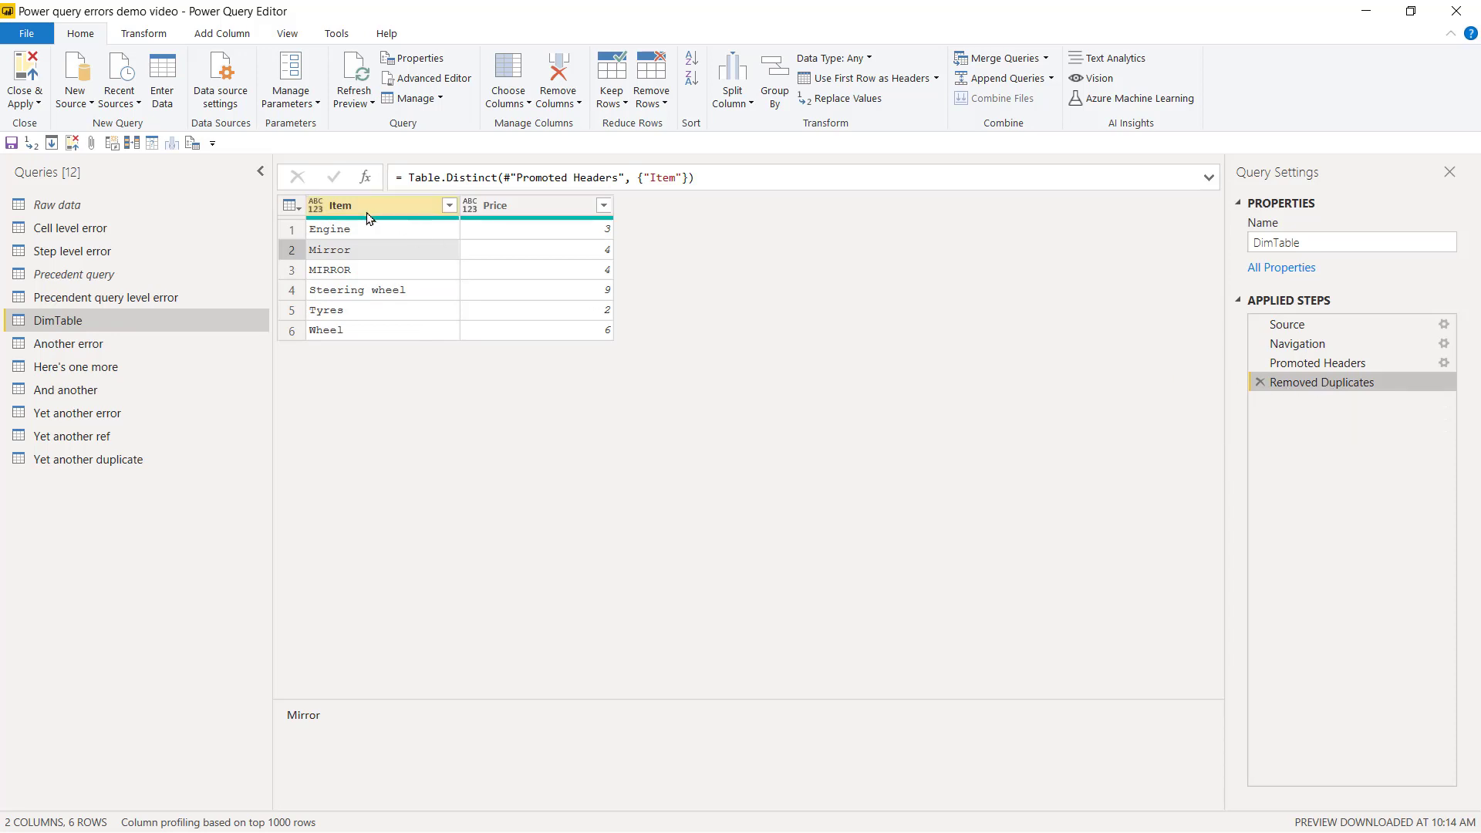
click(332, 274)
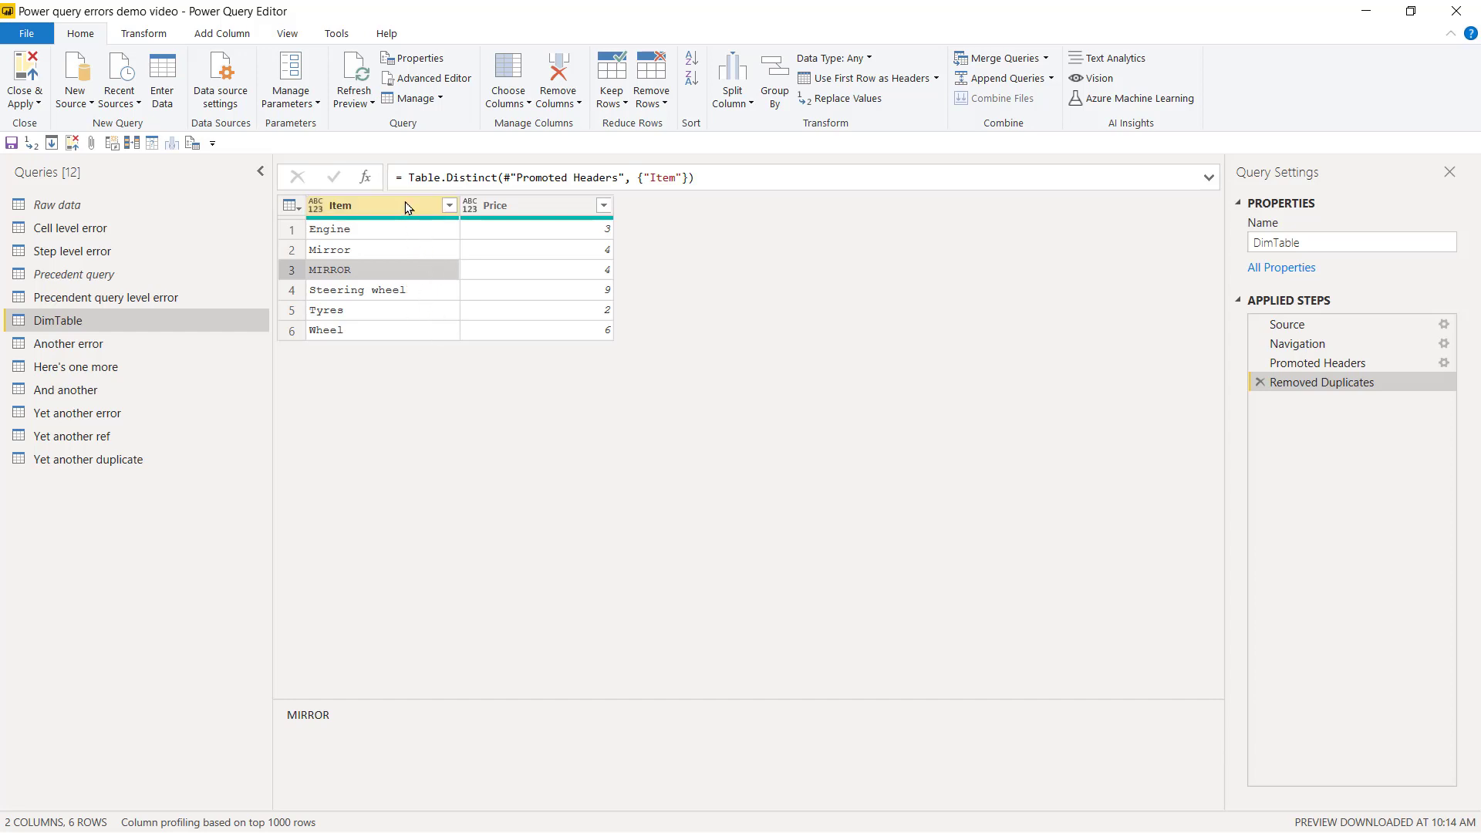
Insert a Capitalize Each Word step on Item after Promoted Headers, then check Removed Duplicates
click(1316, 361)
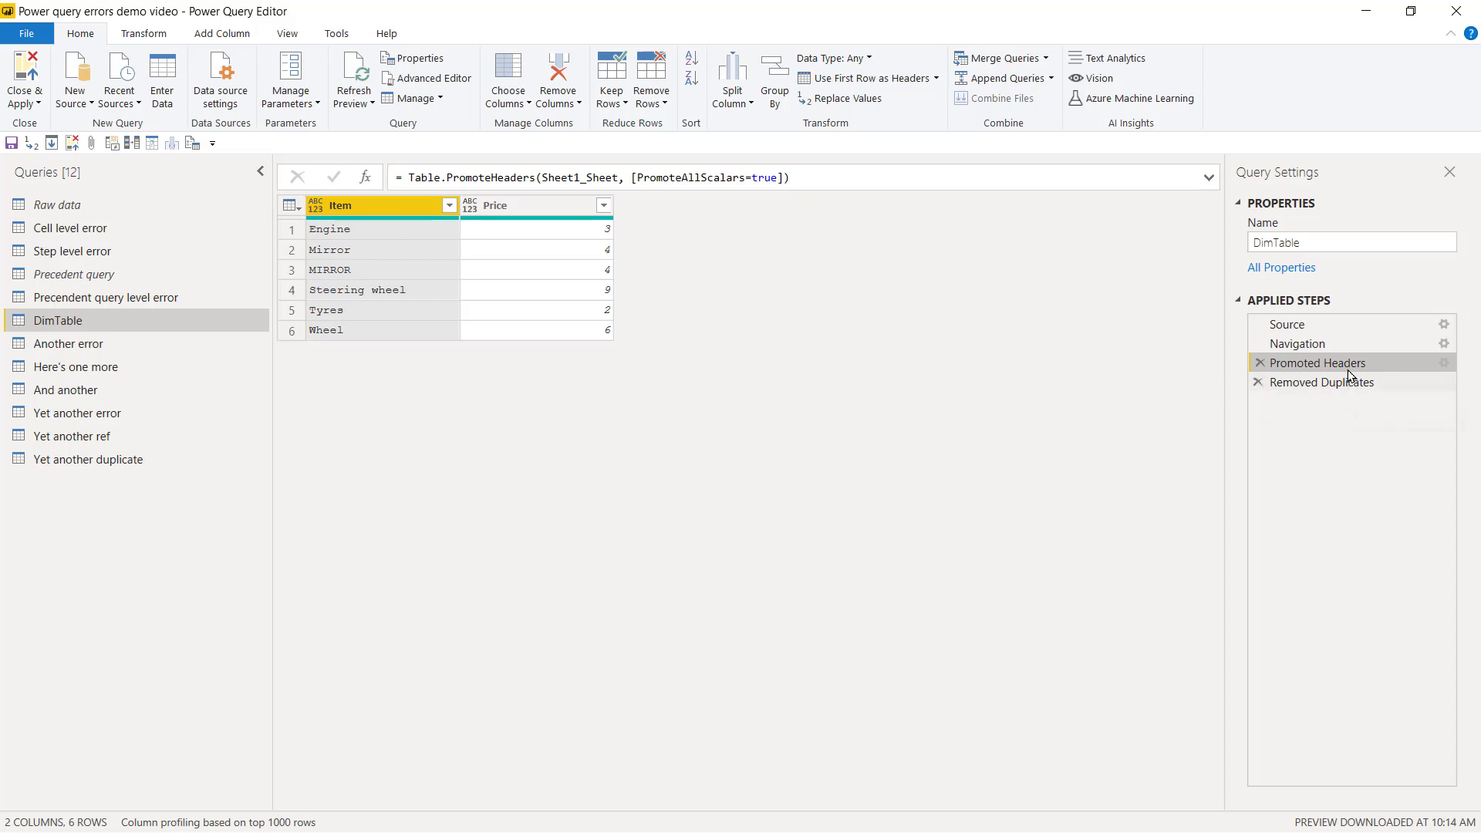
click(144, 33)
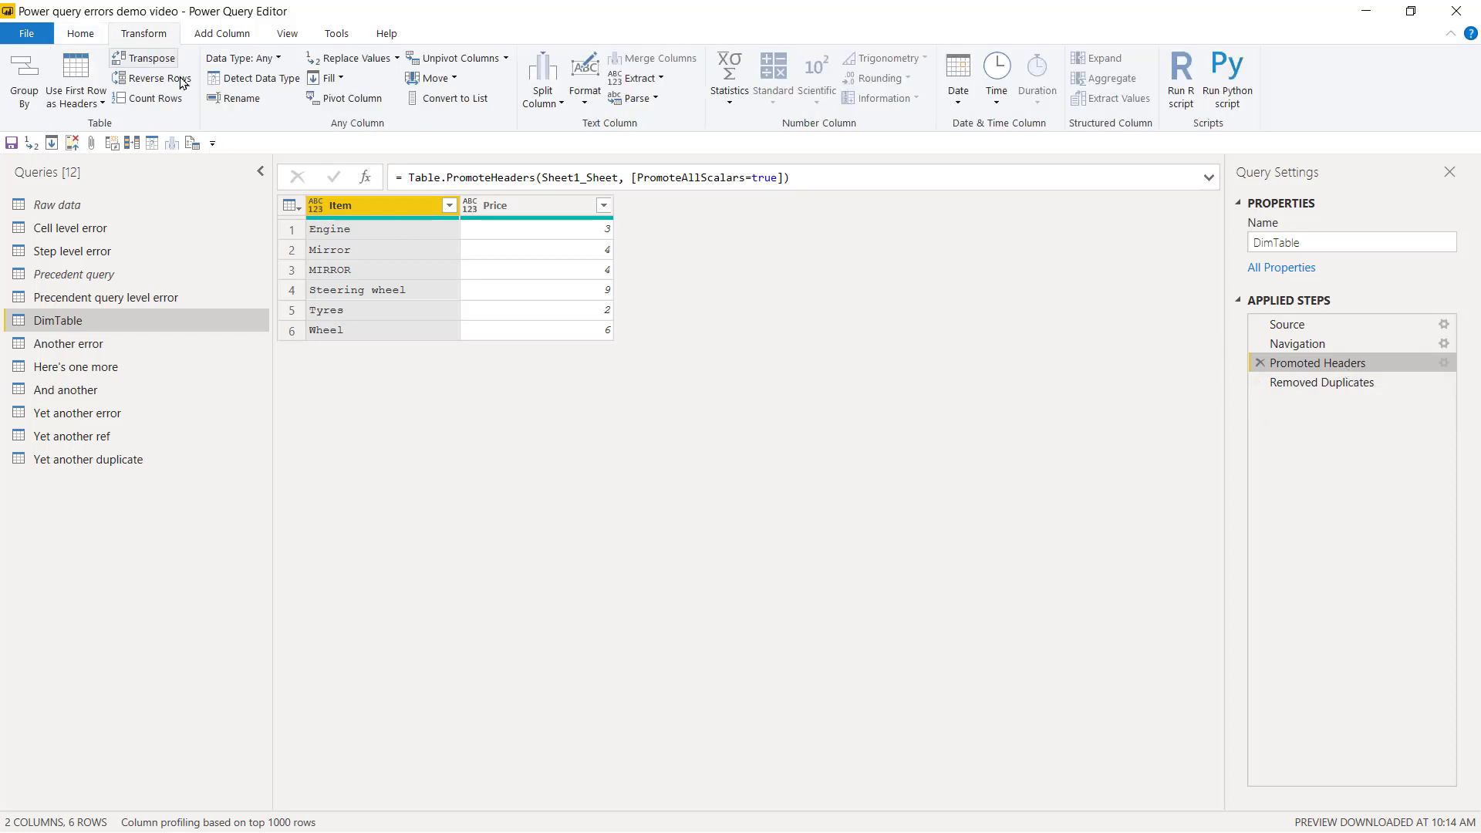
click(586, 91)
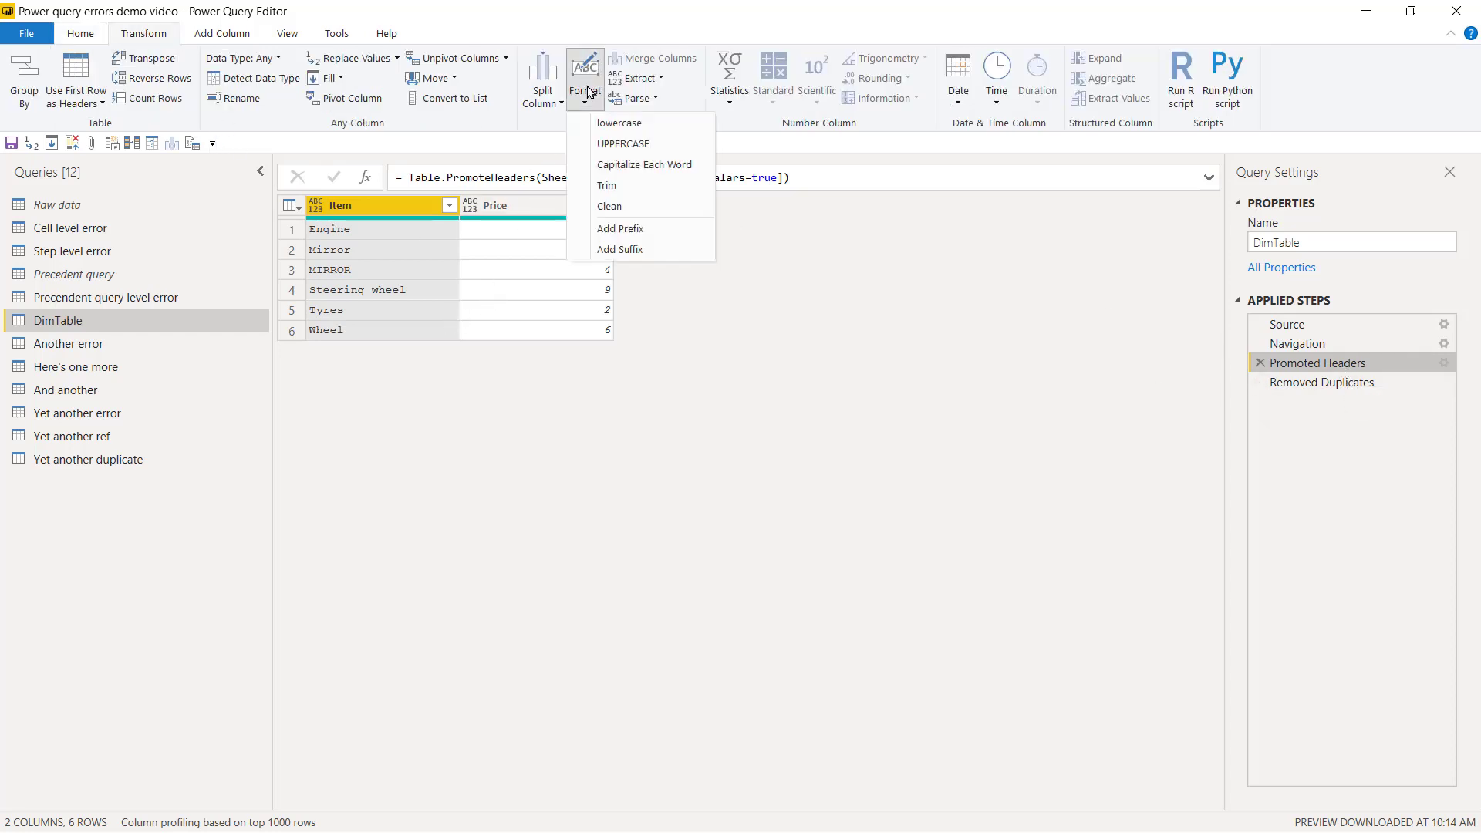
click(670, 164)
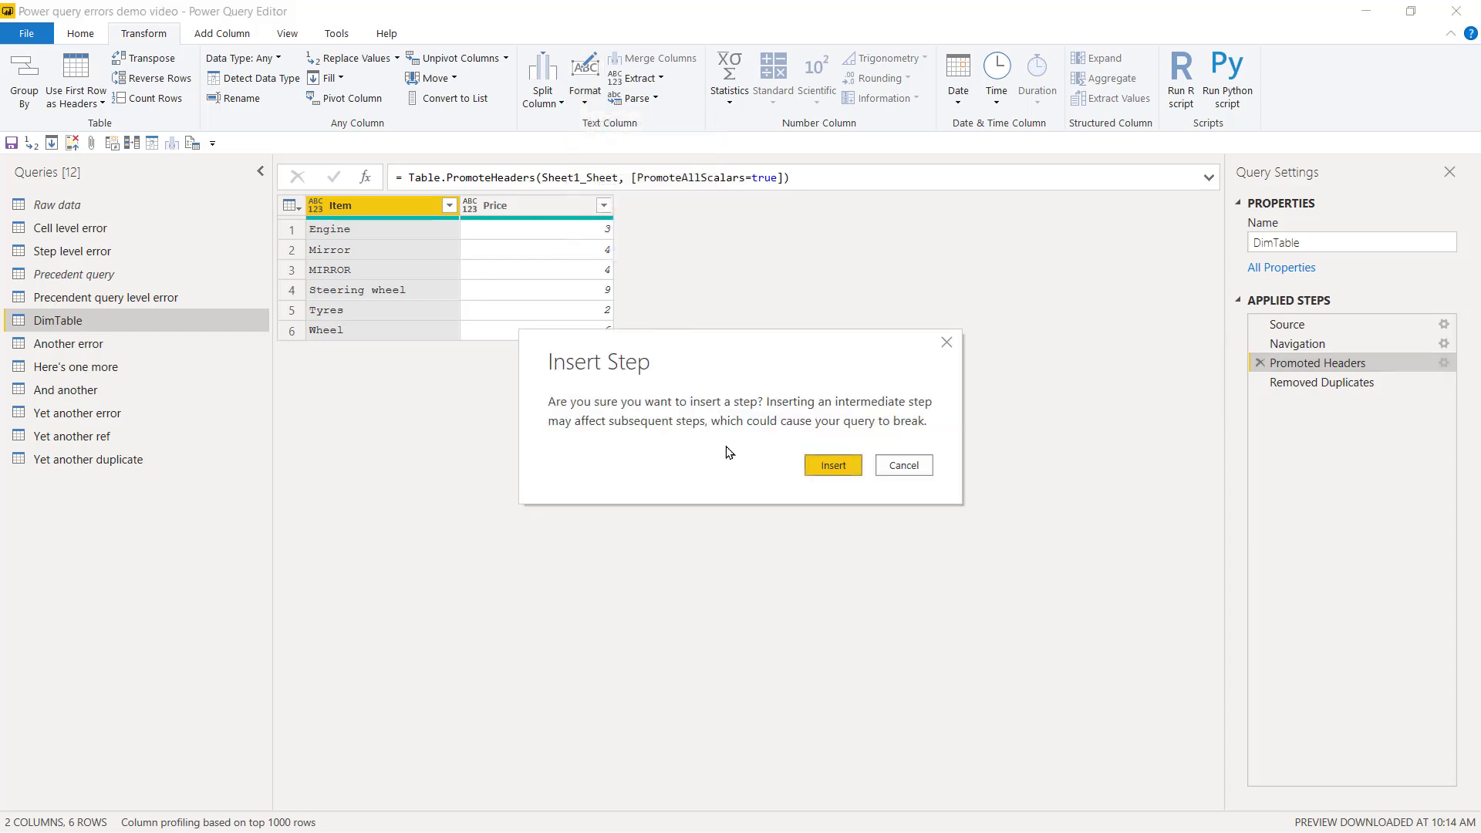
click(832, 466)
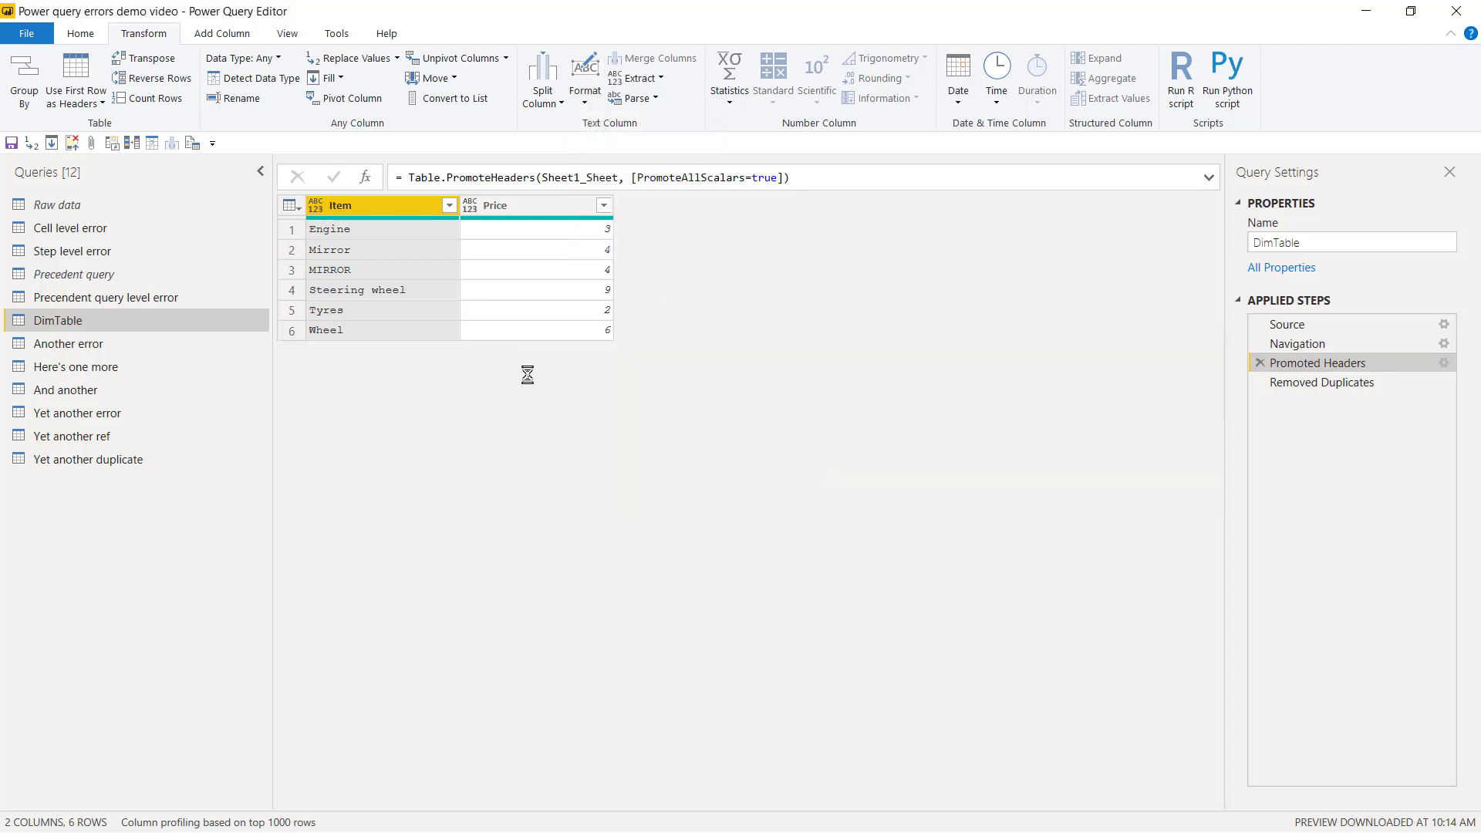
click(79, 34)
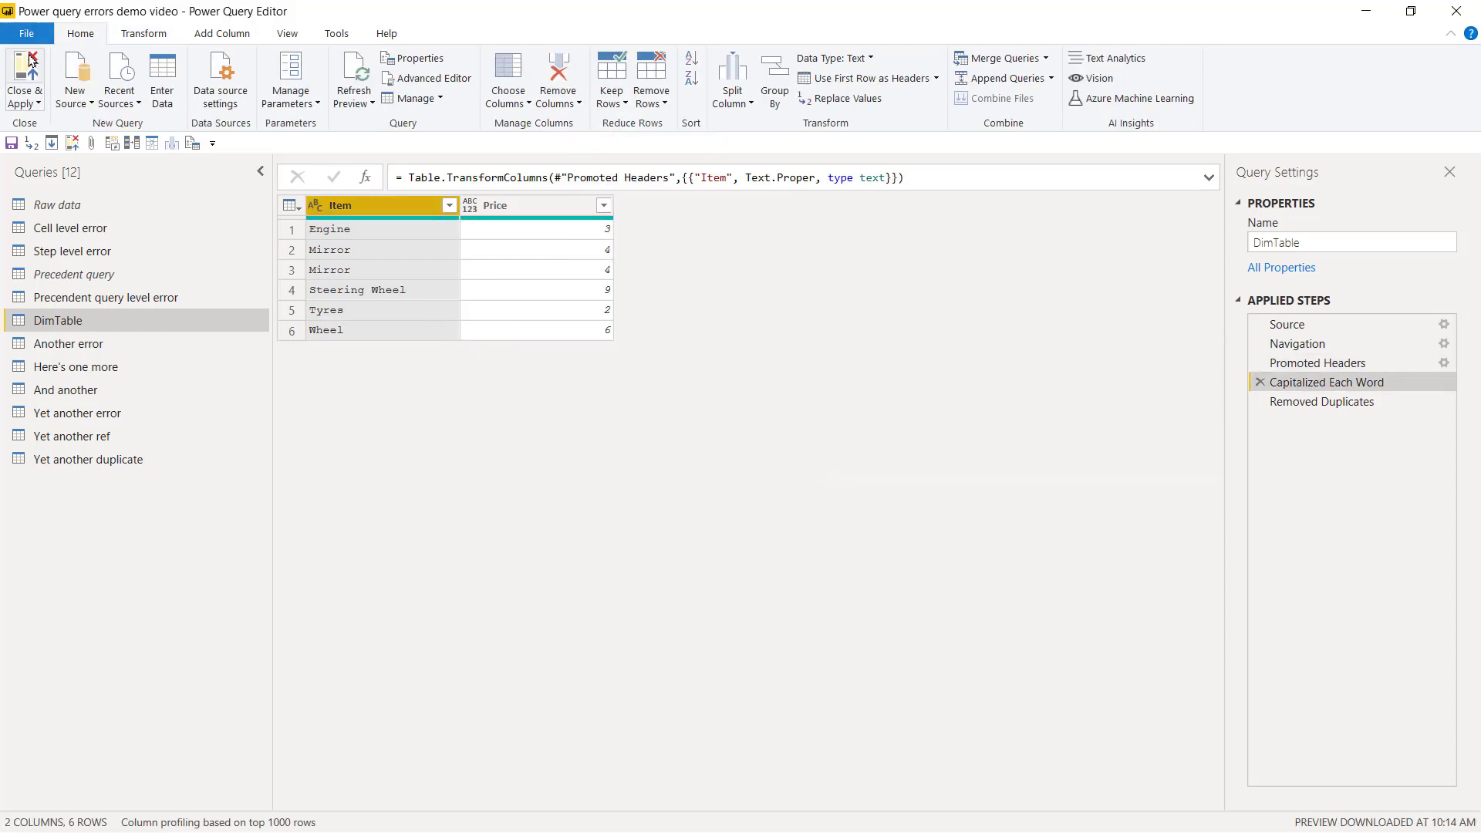
click(1327, 402)
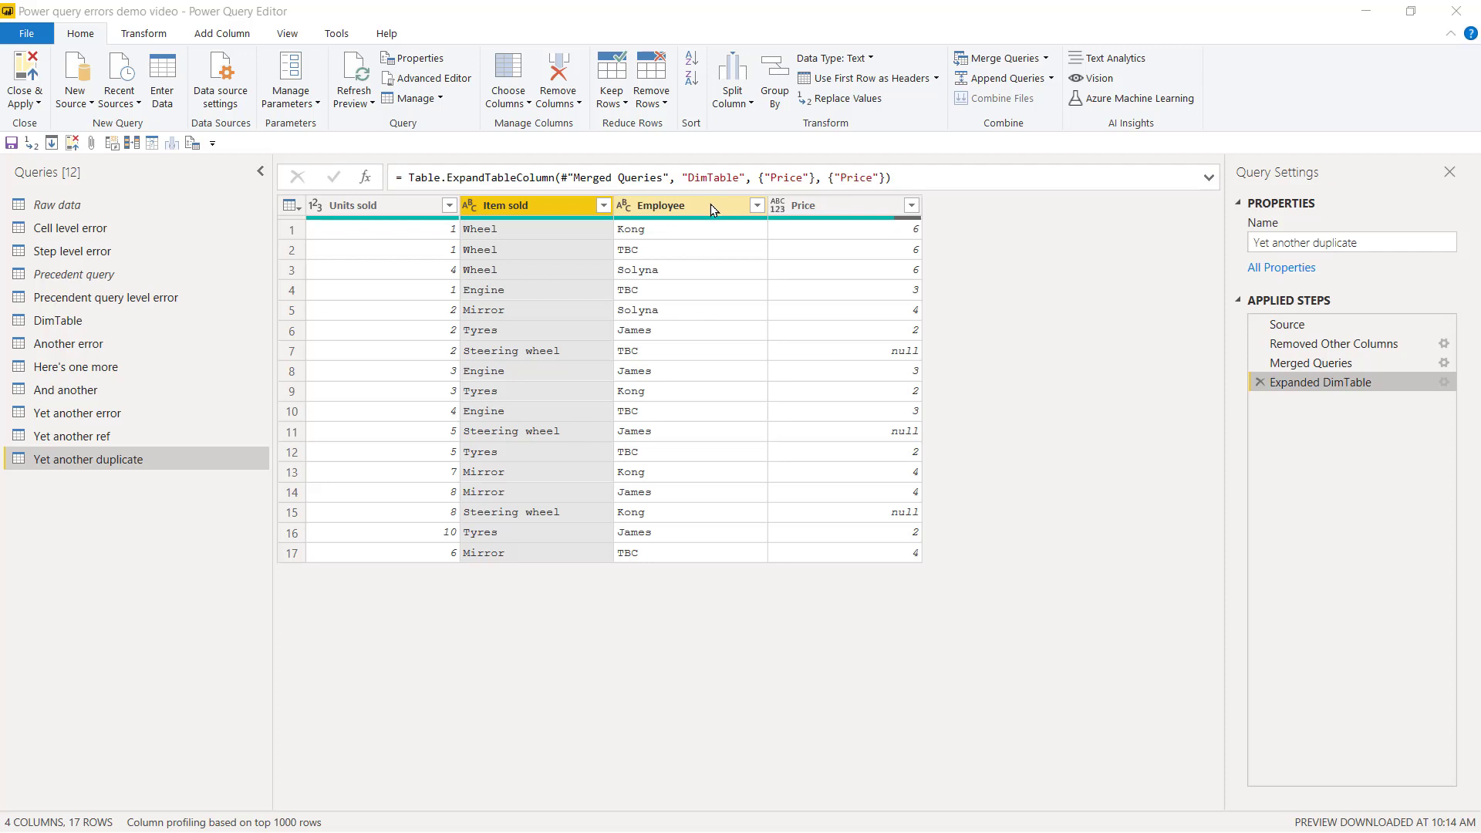
Drag the Employee column to sit left of Item sold, adding a Reordered Columns step
drag(712, 205, 574, 202)
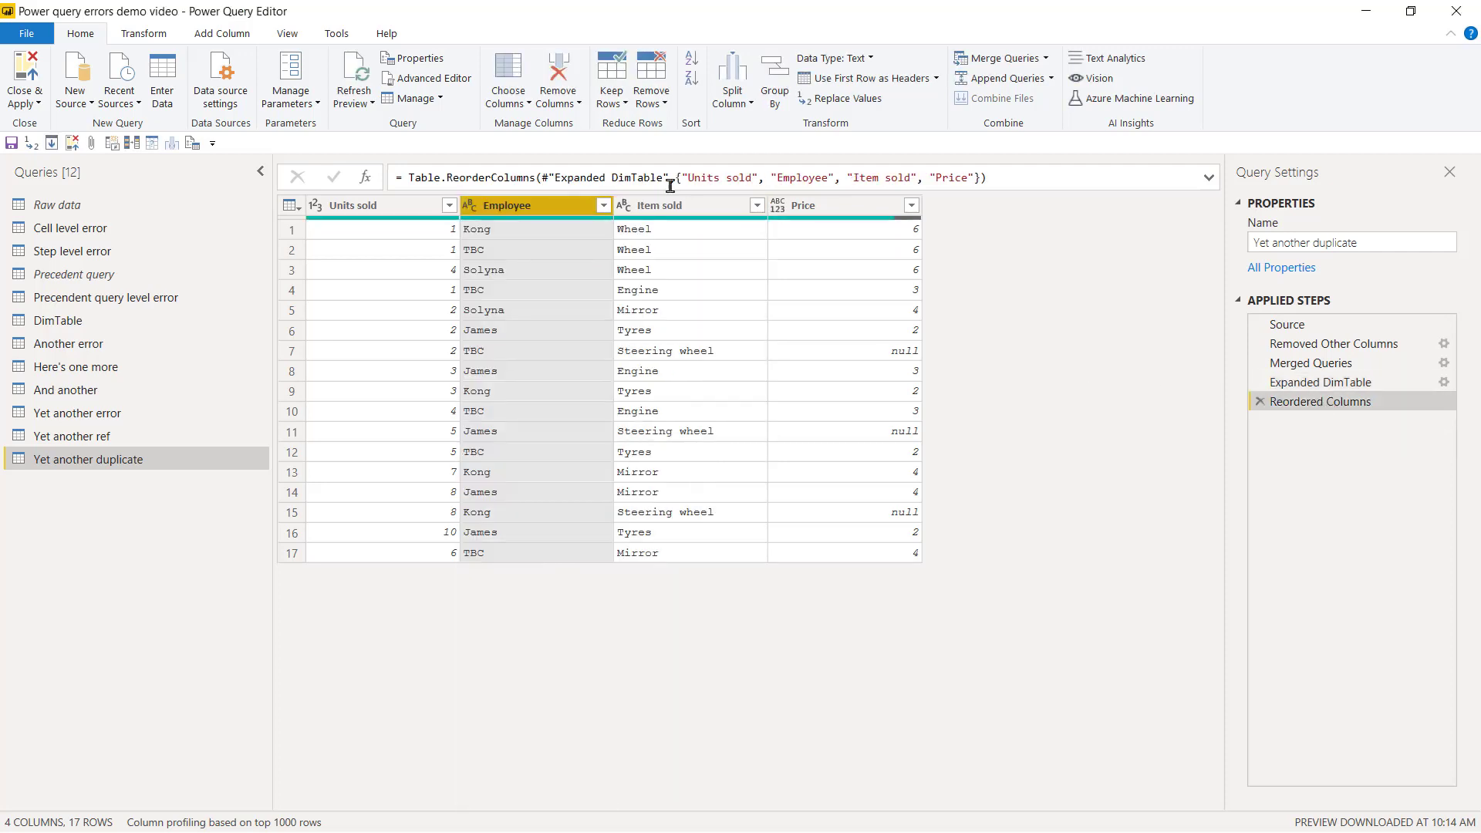